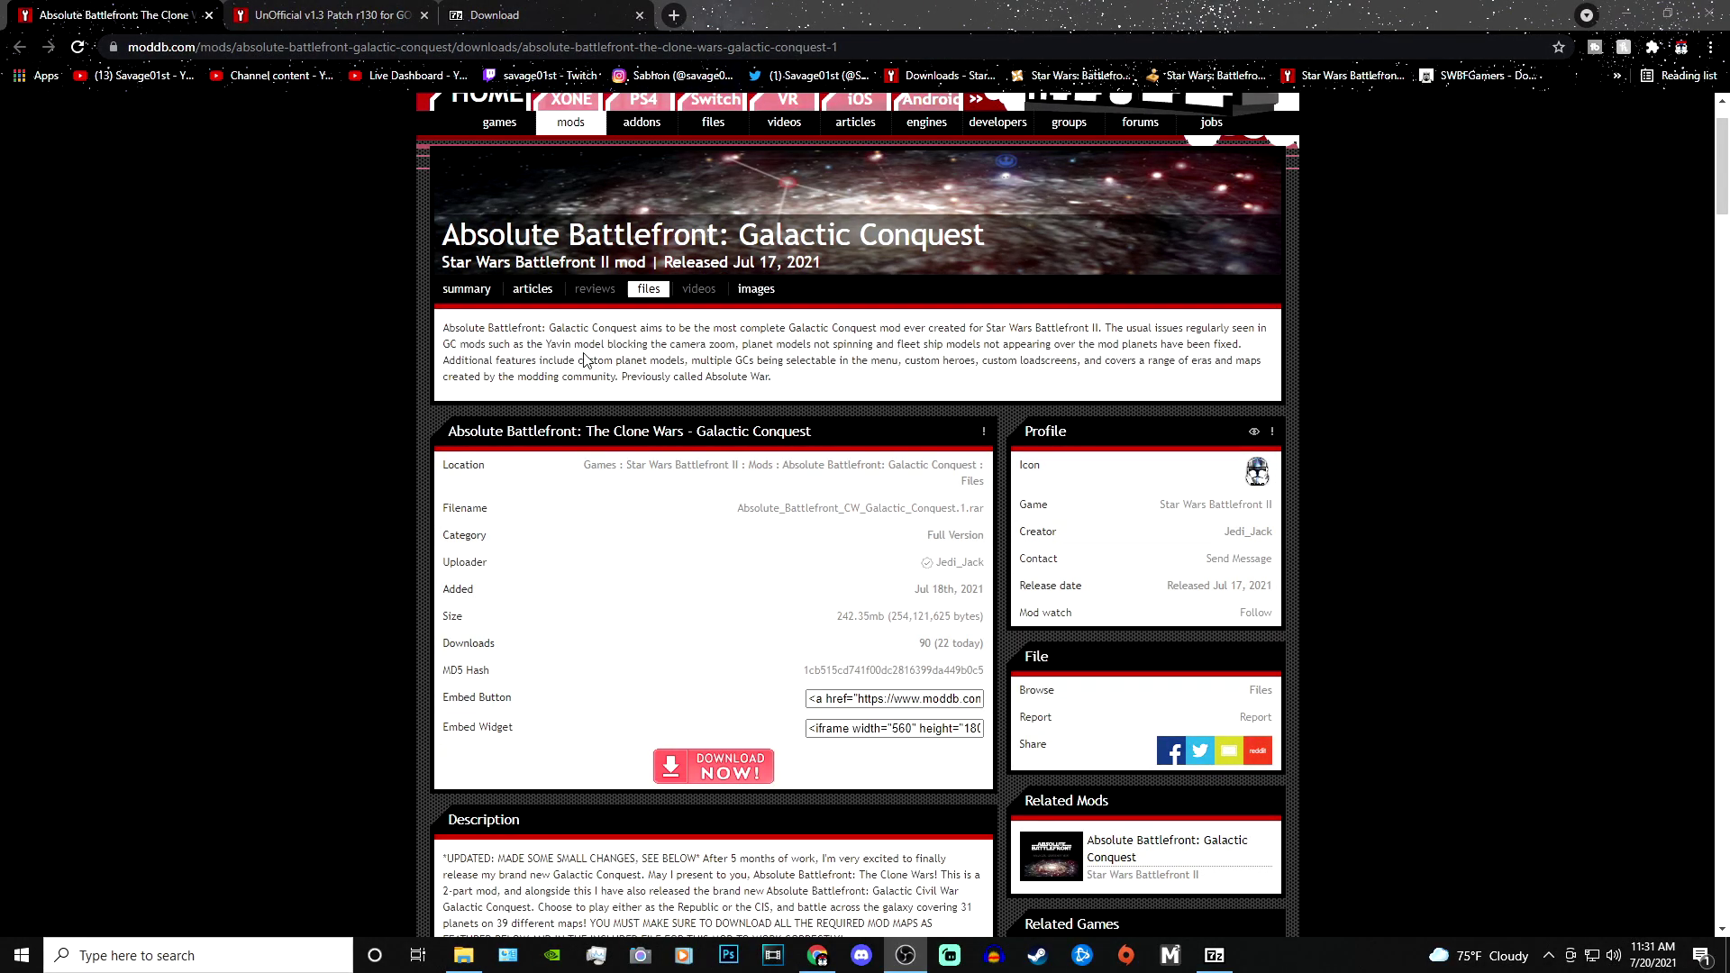
# Highlight 'The Clone Wars - Galactic Conquest' title on the Absolute Battlefront file page
pyautogui.scroll(-6, 325, 582)
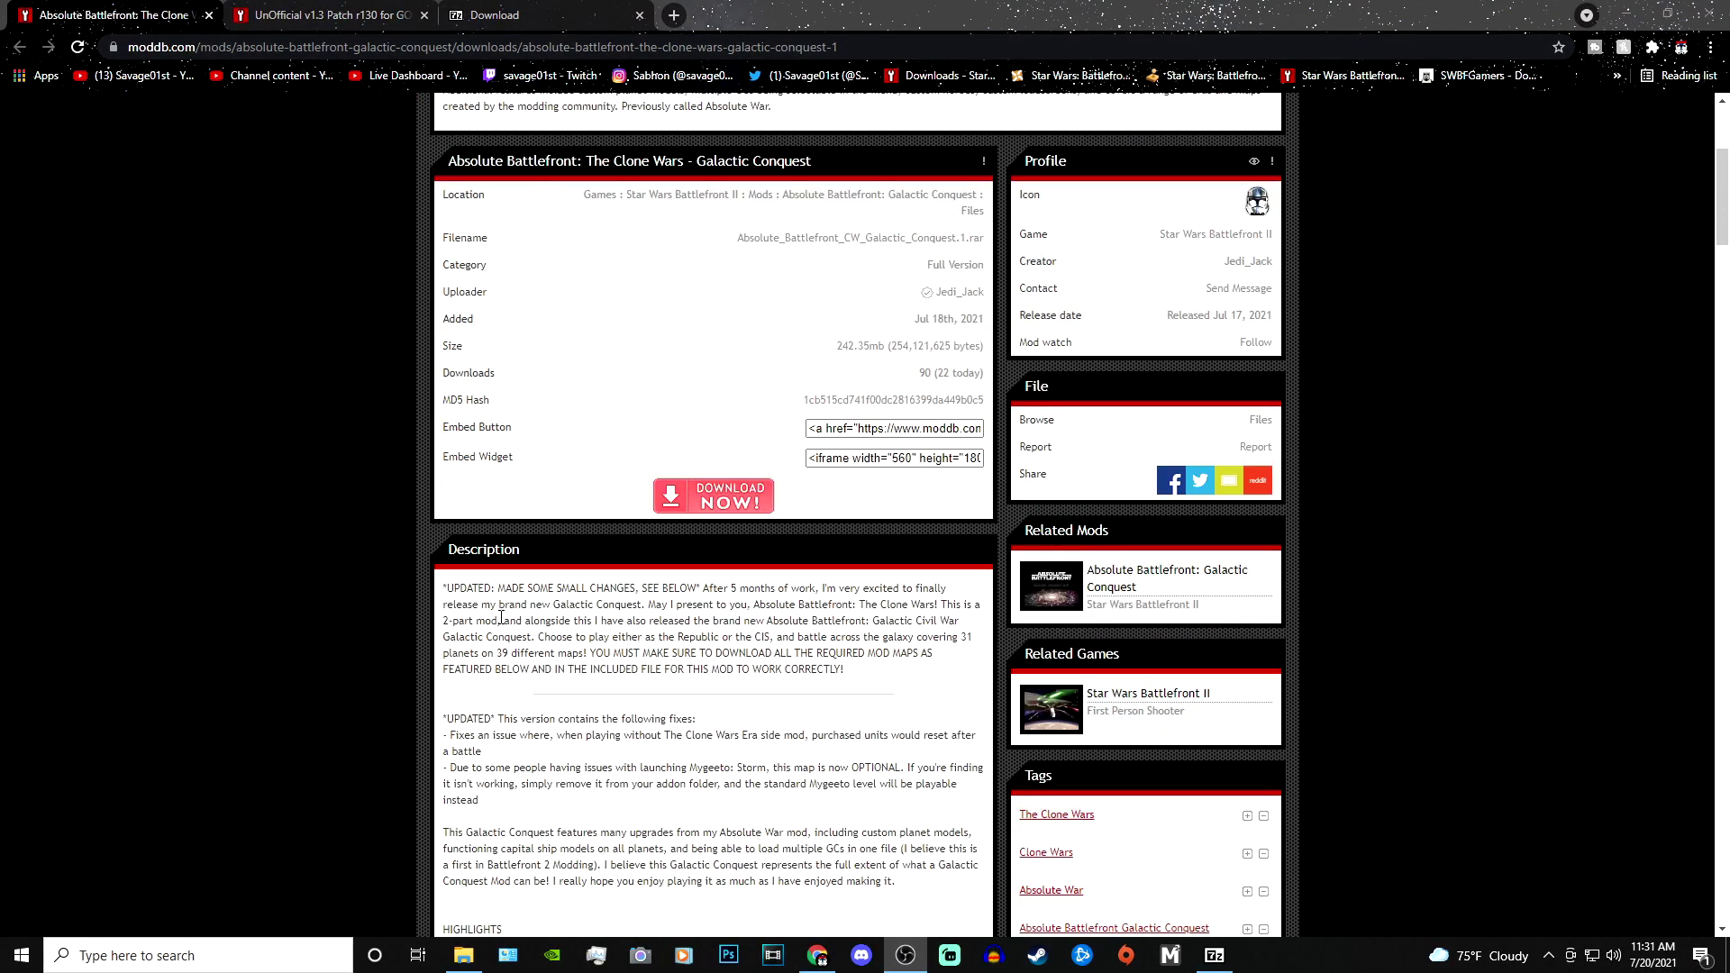
pyautogui.scroll(6, 521, 618)
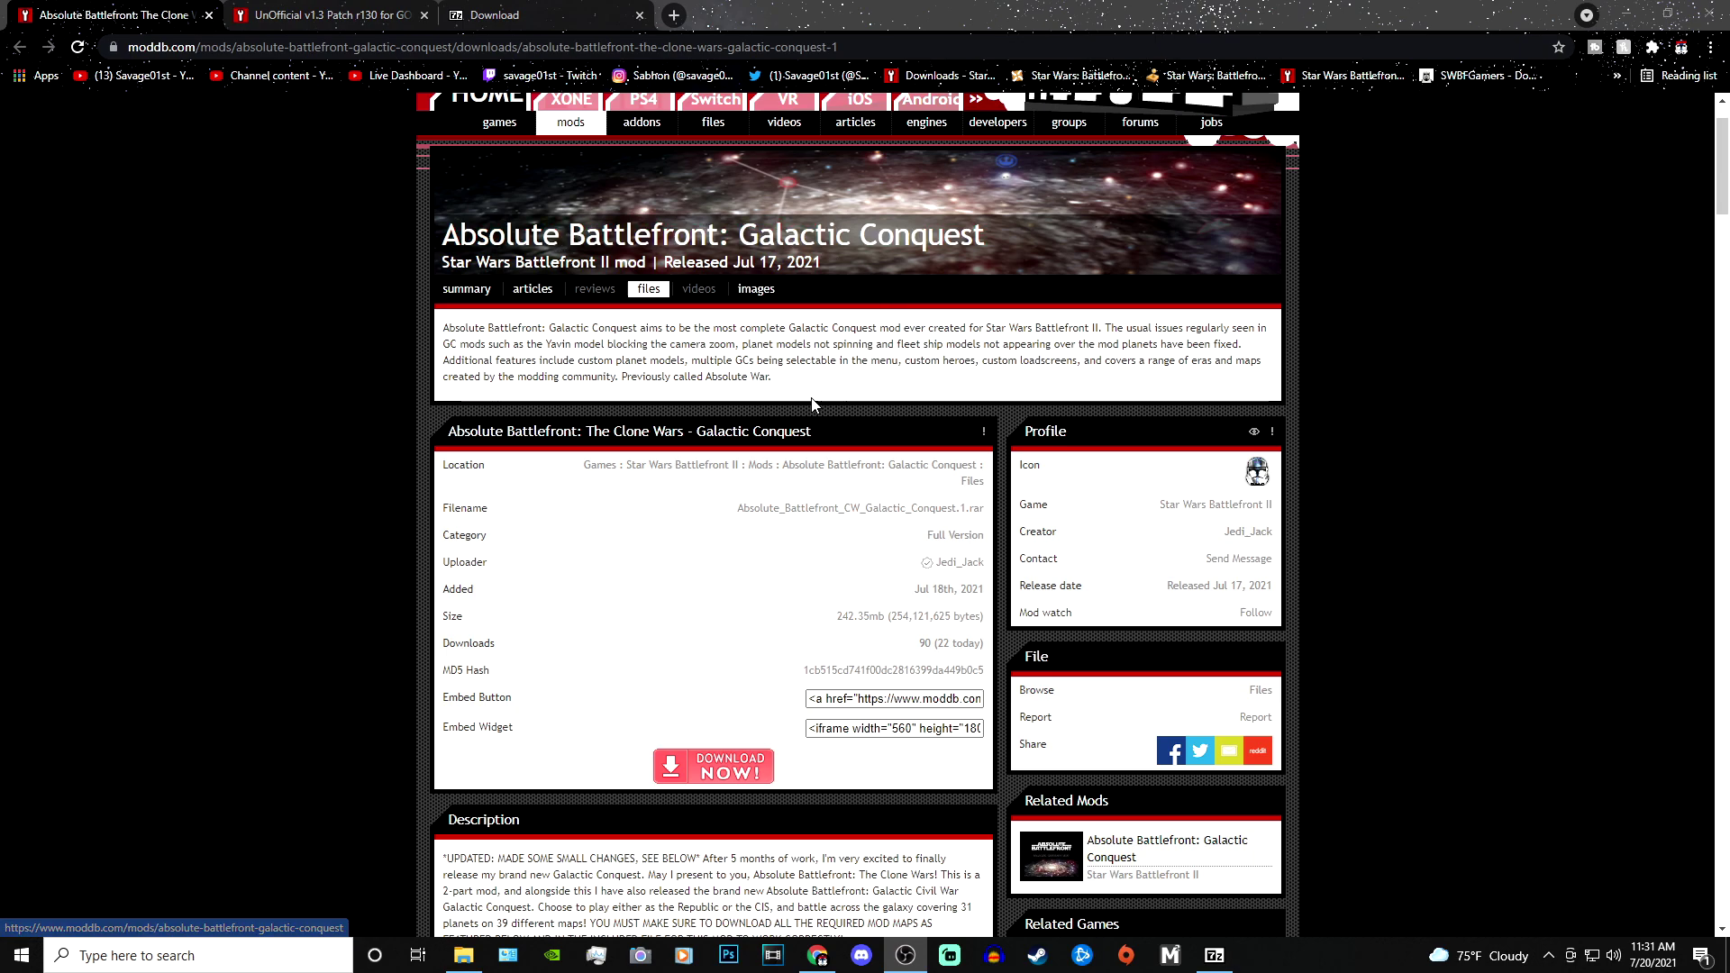
pyautogui.moveTo(585, 432); pyautogui.dragTo(808, 446)
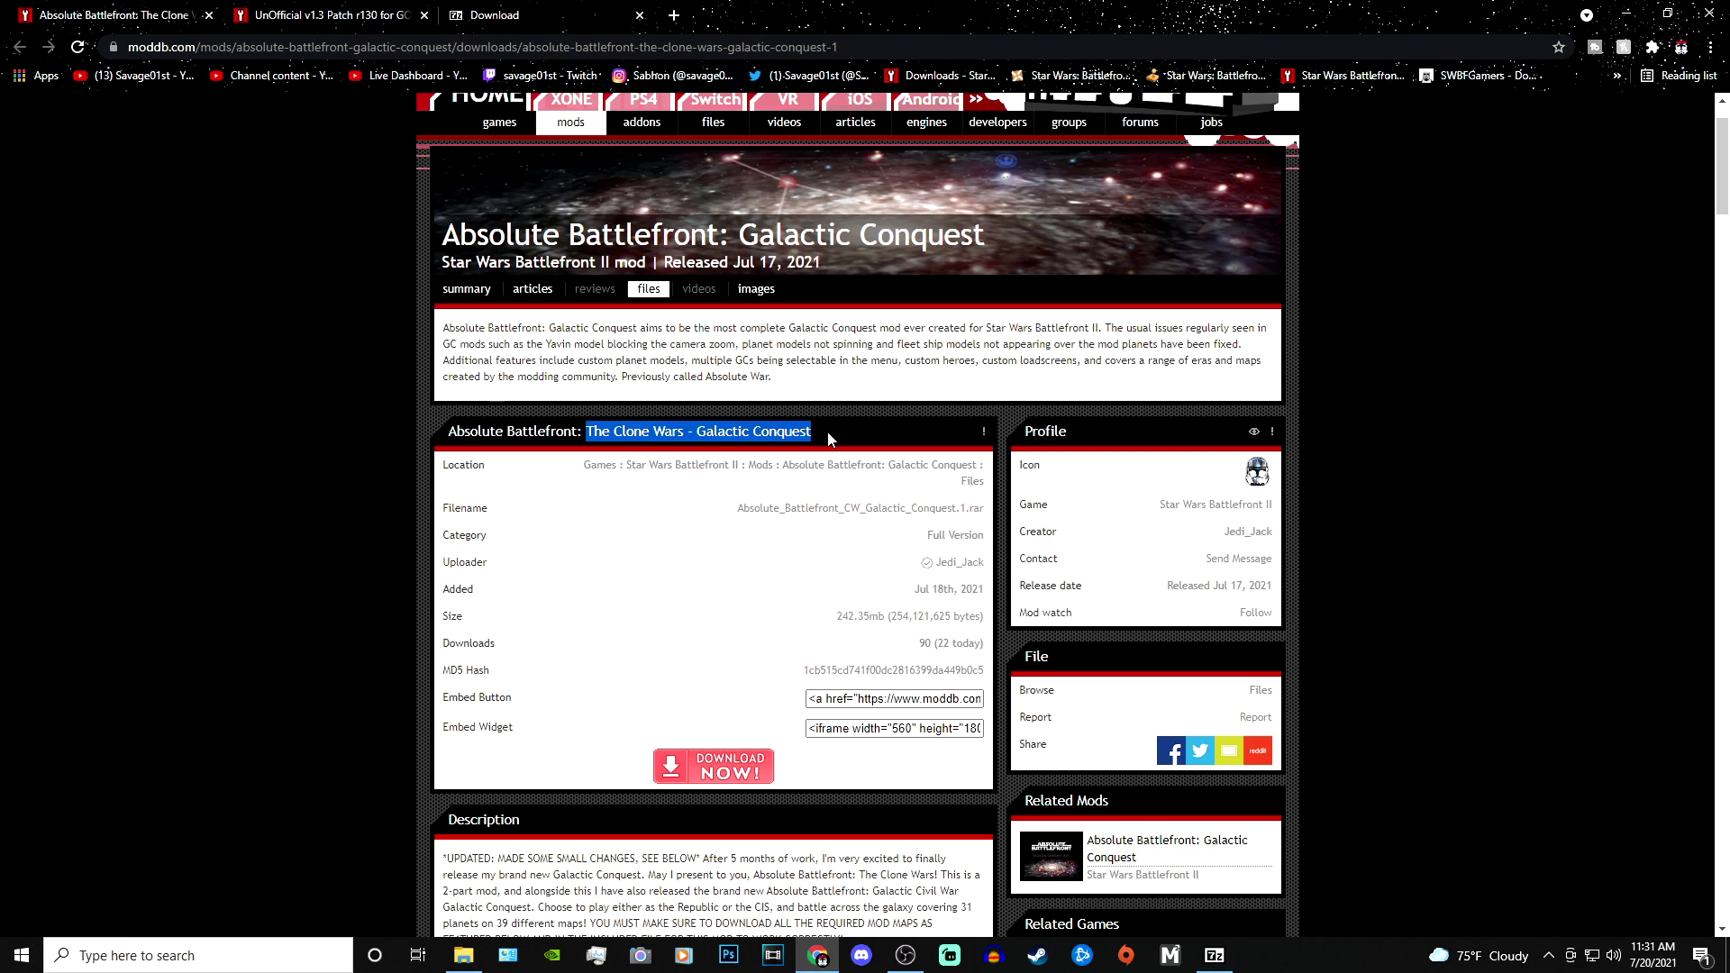
pyautogui.click(830, 438)
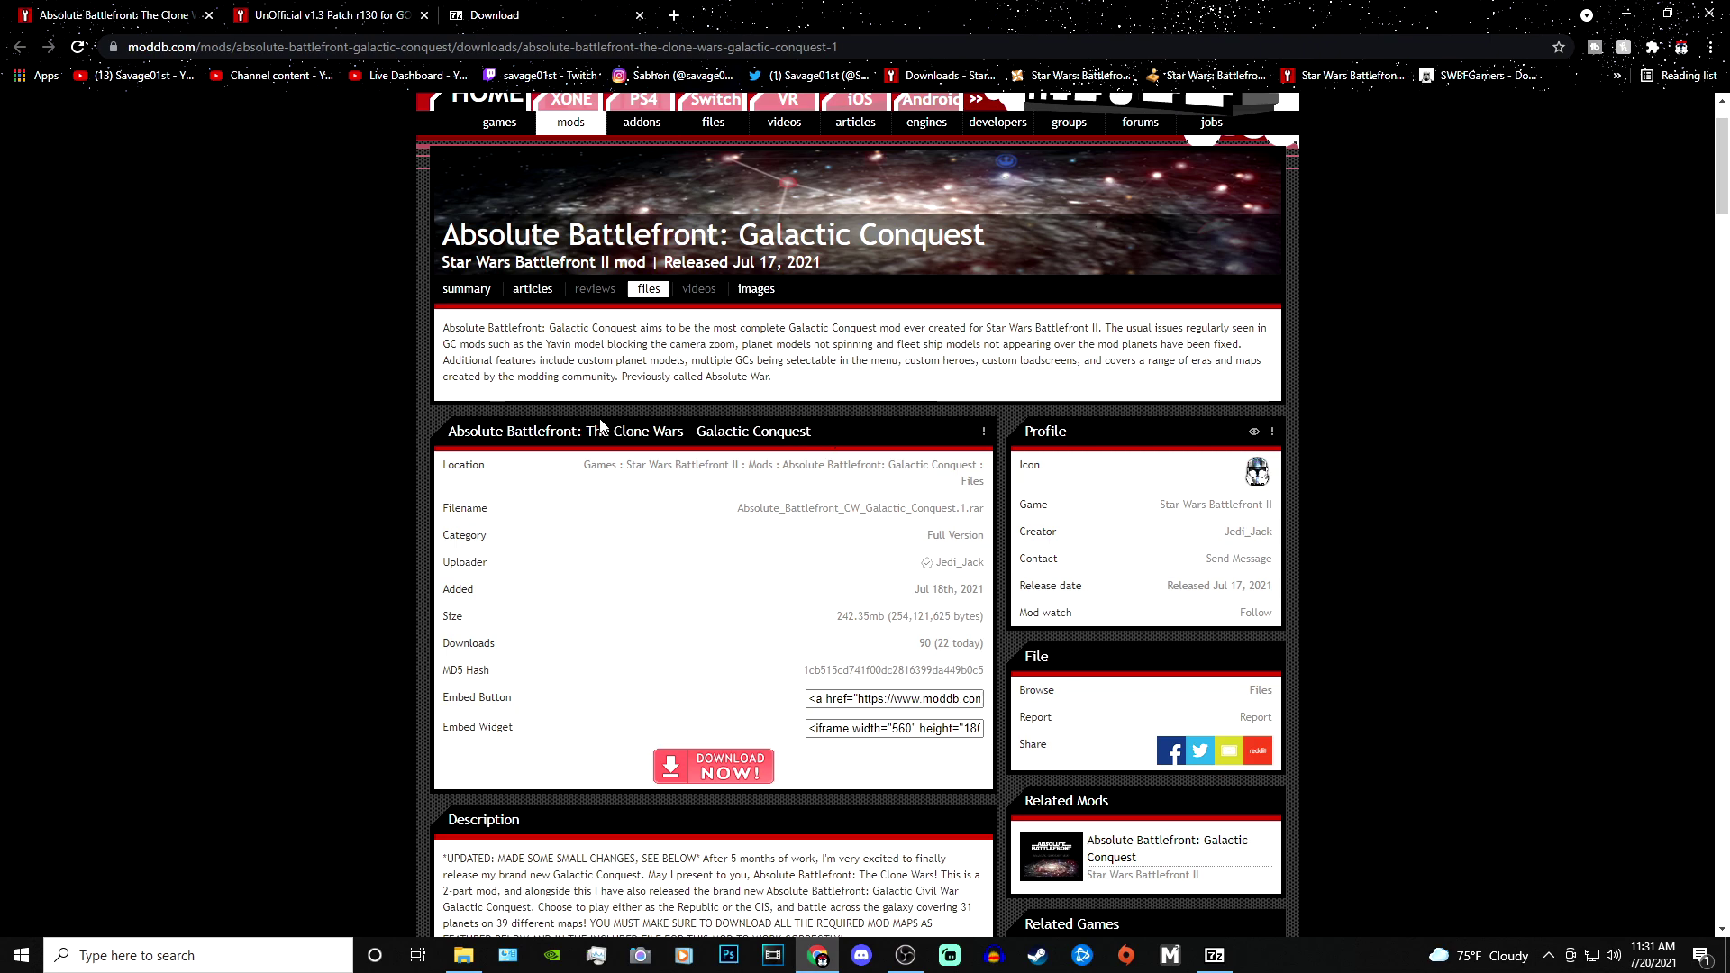
pyautogui.moveTo(586, 432); pyautogui.dragTo(828, 442)
pyautogui.click(801, 419)
# Compare the 7-Zip download page with the Absolute Battlefront file page
pyautogui.click(515, 10)
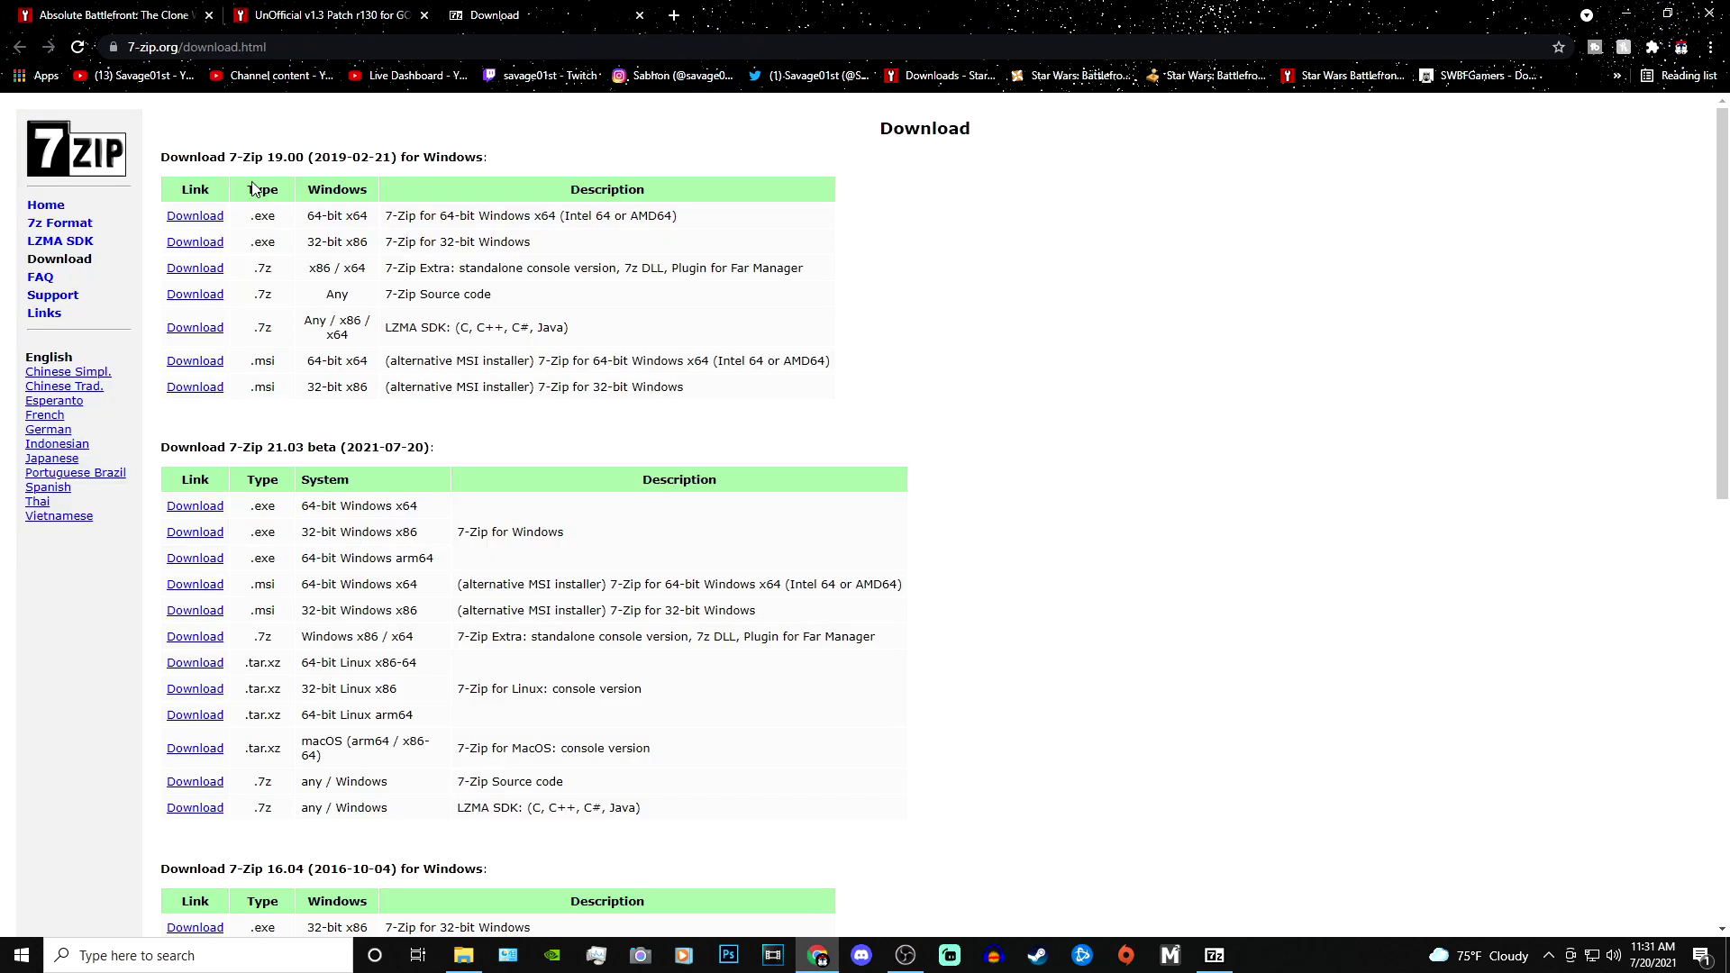
pyautogui.click(168, 11)
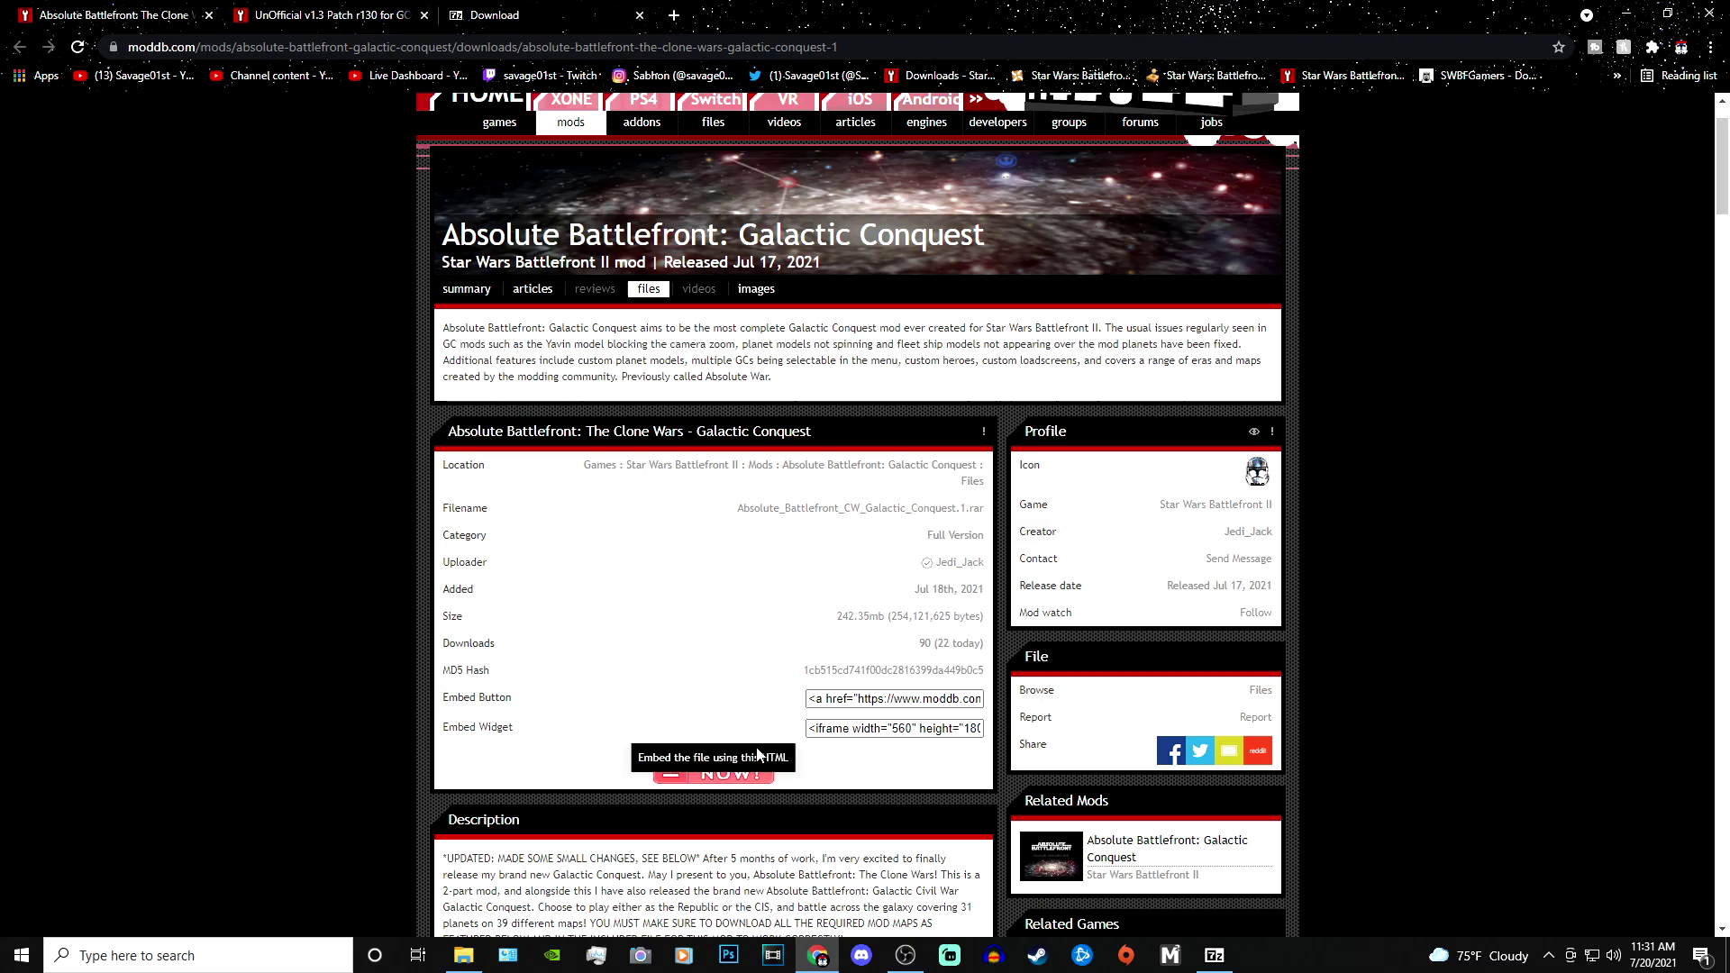
pyautogui.click(521, 12)
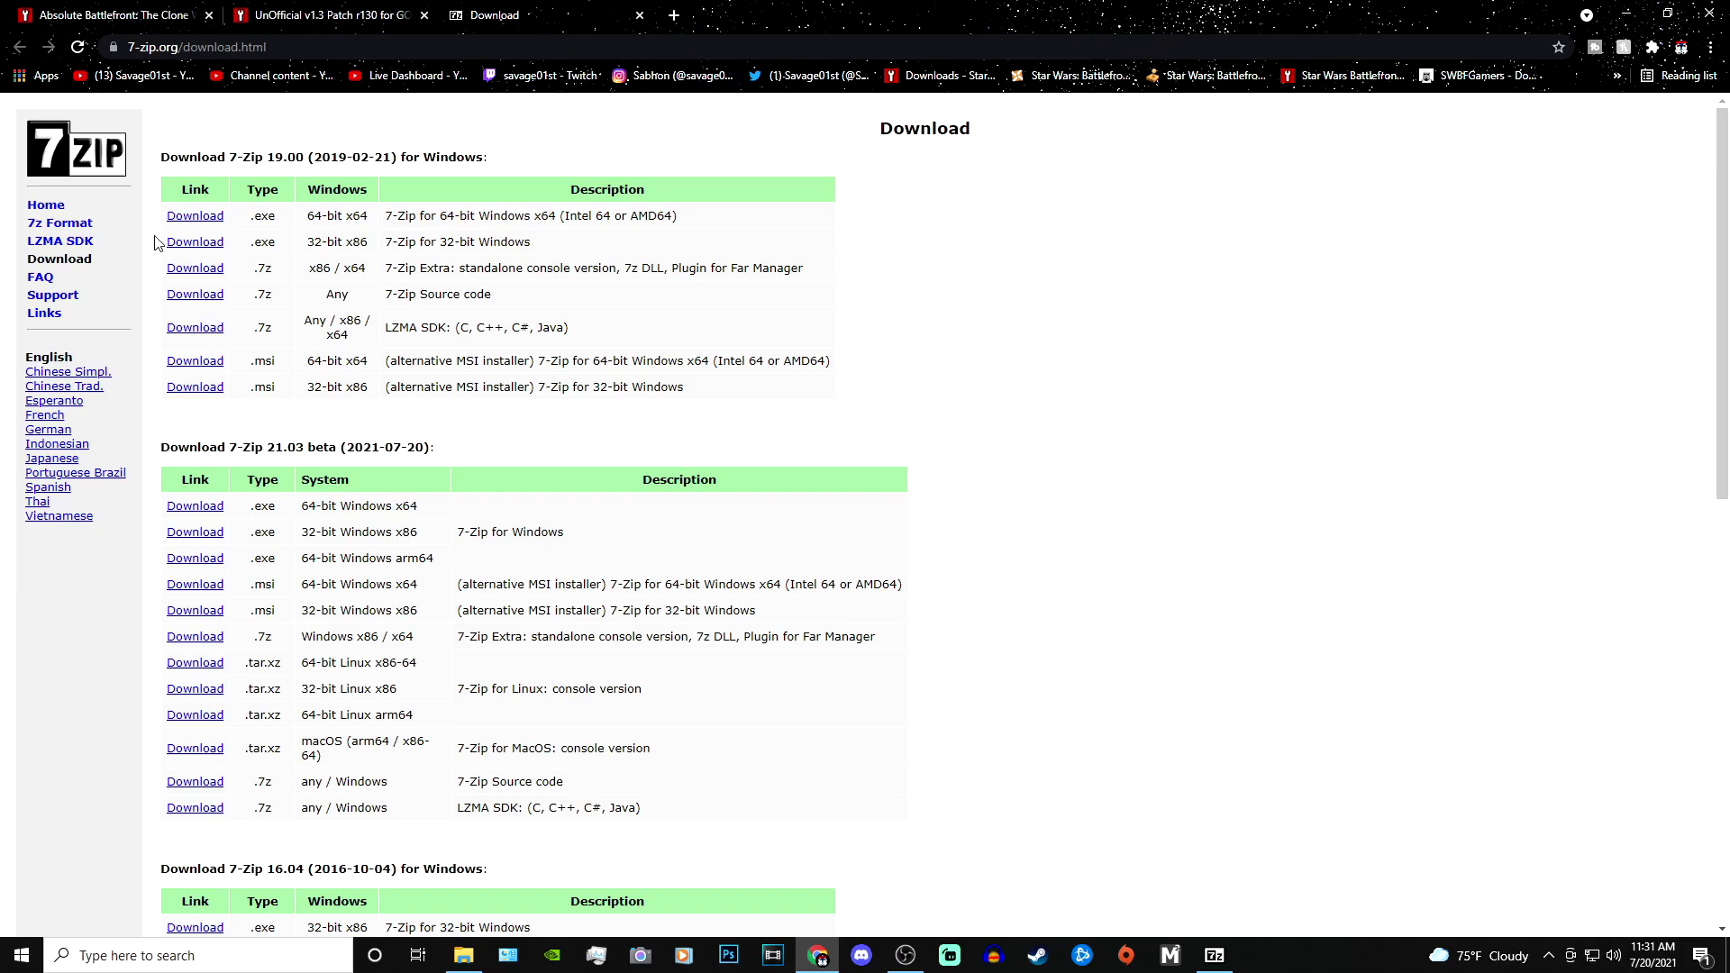
pyautogui.click(149, 11)
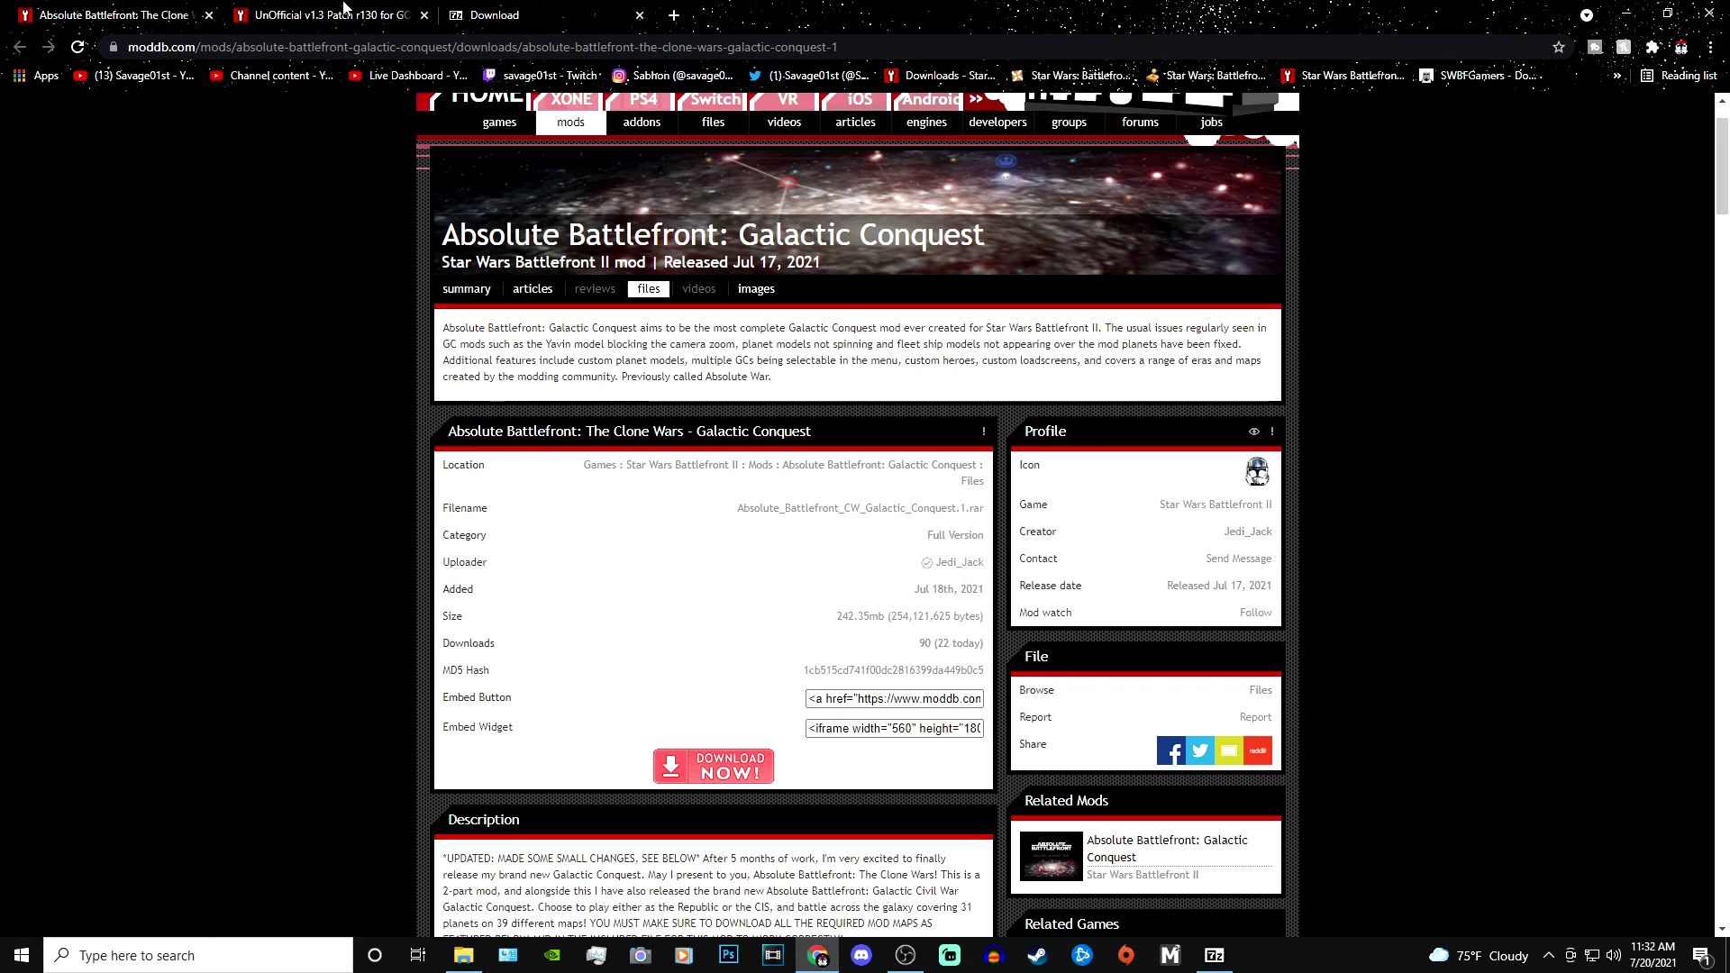
# Check the UnOfficial v1.3 Patch r130 title, then return to the Absolute Battlefront page
pyautogui.hotkey('ctrl', 'Tab')
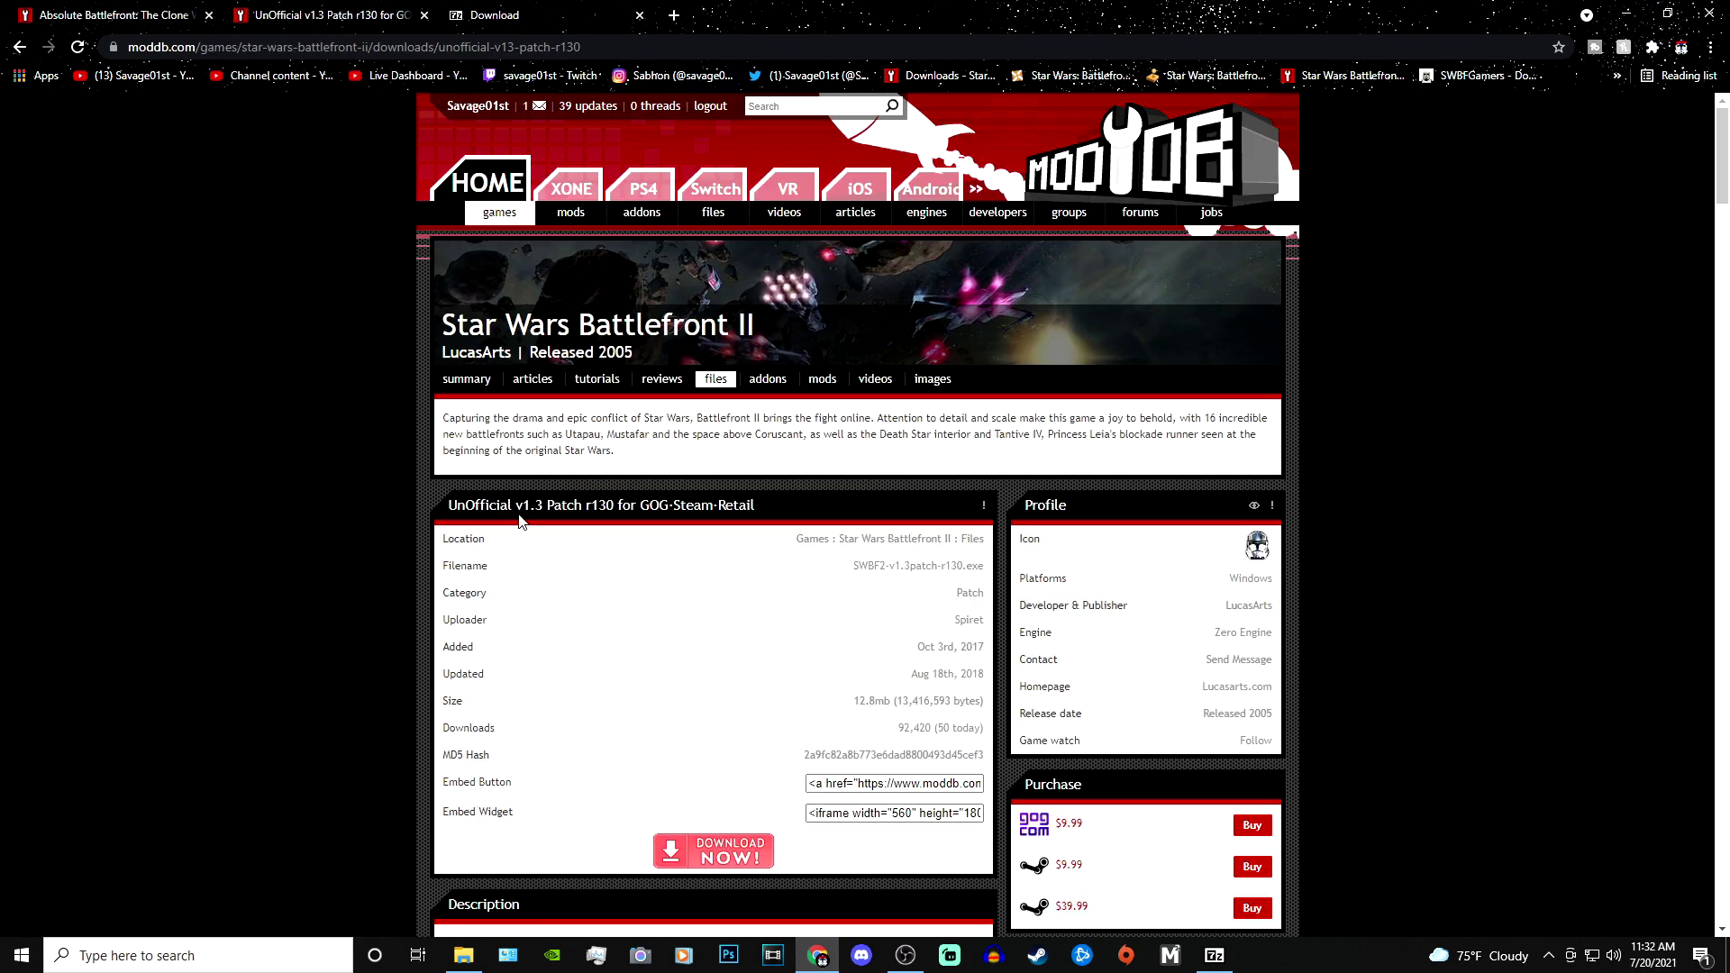
pyautogui.moveTo(449, 505); pyautogui.dragTo(763, 506)
pyautogui.click(744, 532)
pyautogui.scroll(-2, 704, 573)
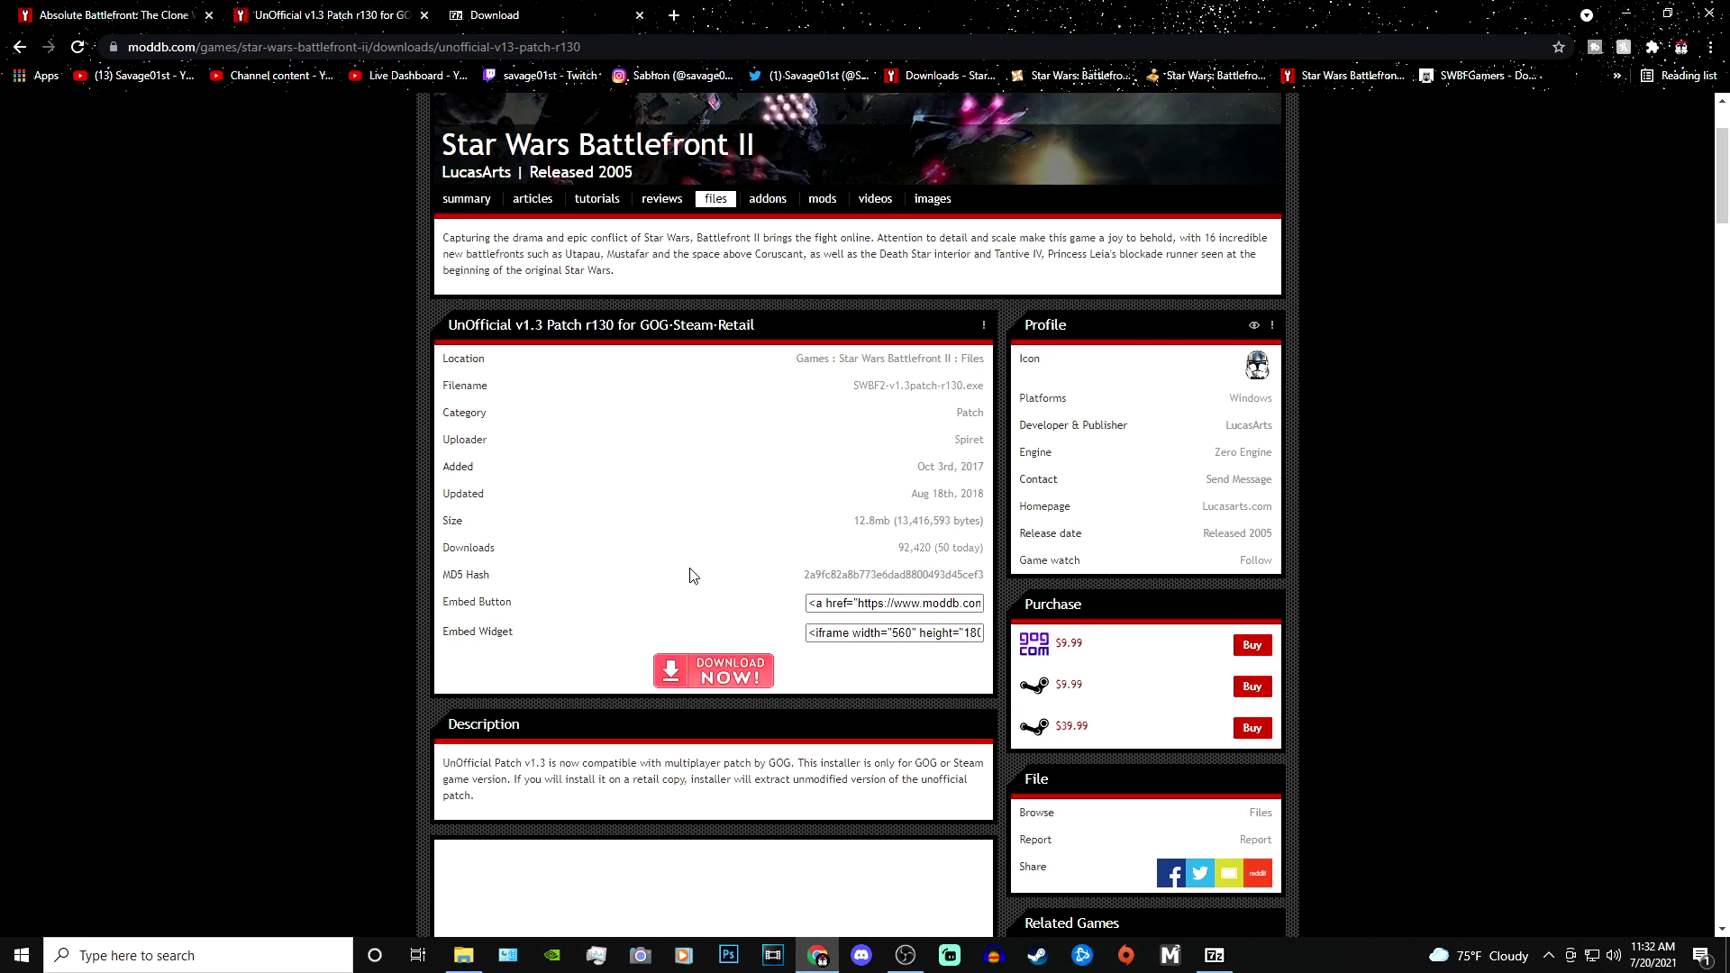
pyautogui.scroll(1, 767, 619)
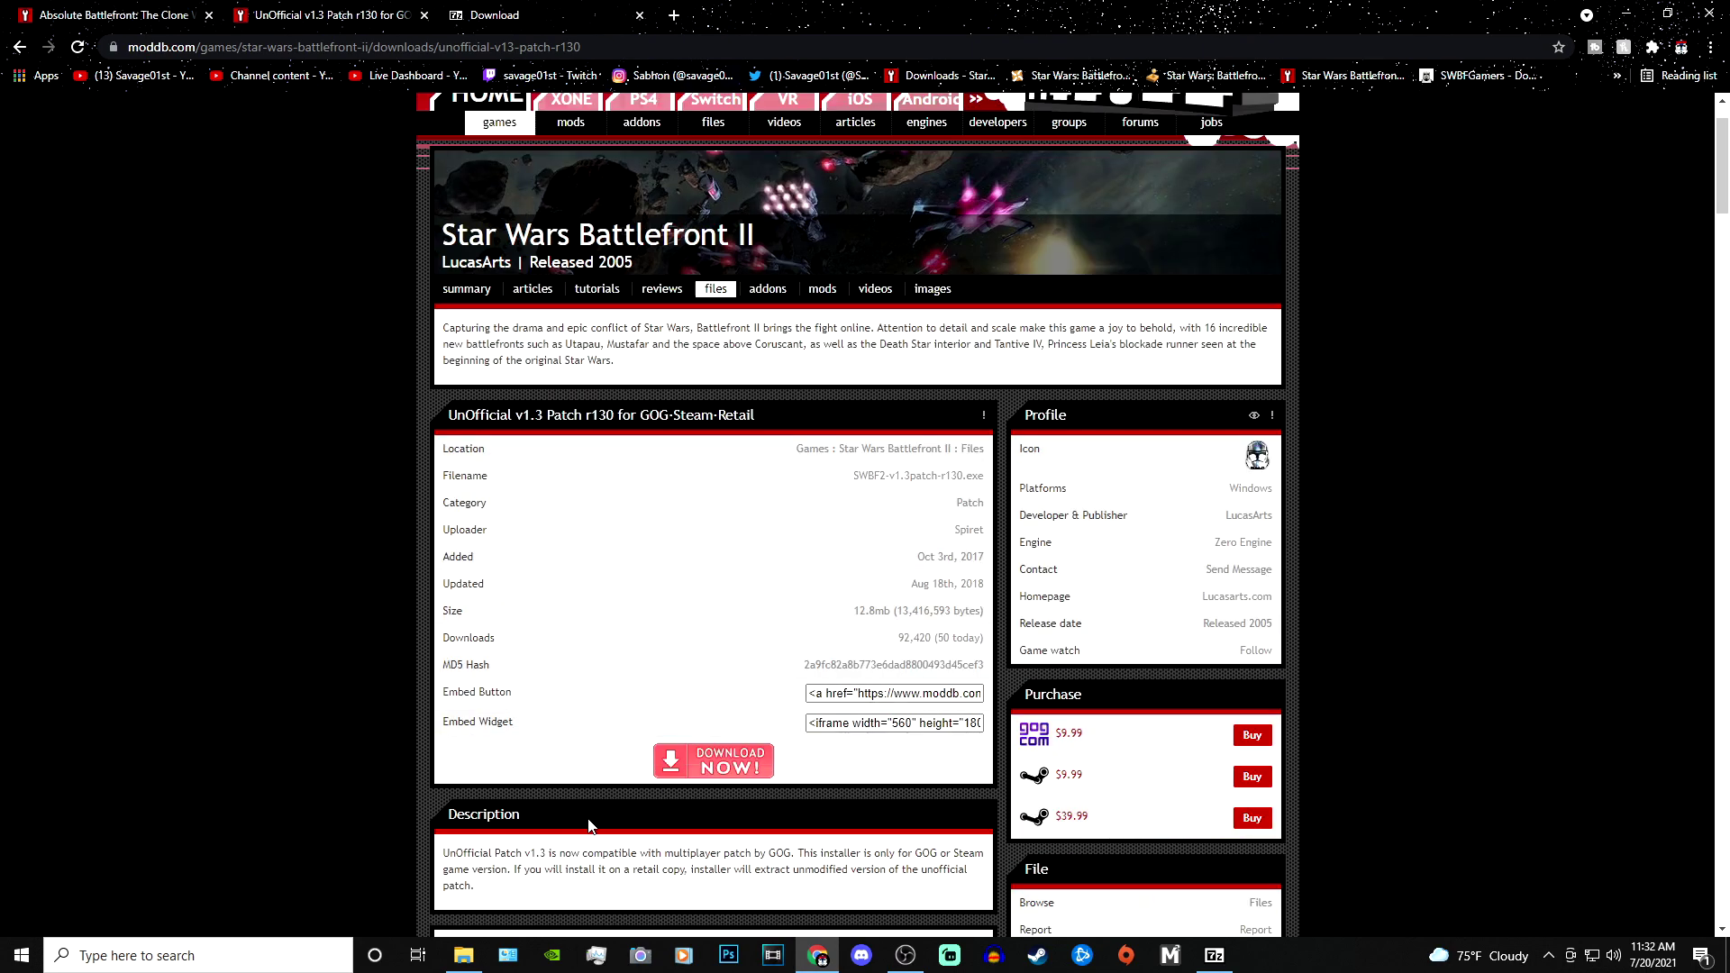
pyautogui.scroll(-1, 590, 825)
pyautogui.scroll(1, 784, 567)
pyautogui.click(65, 9)
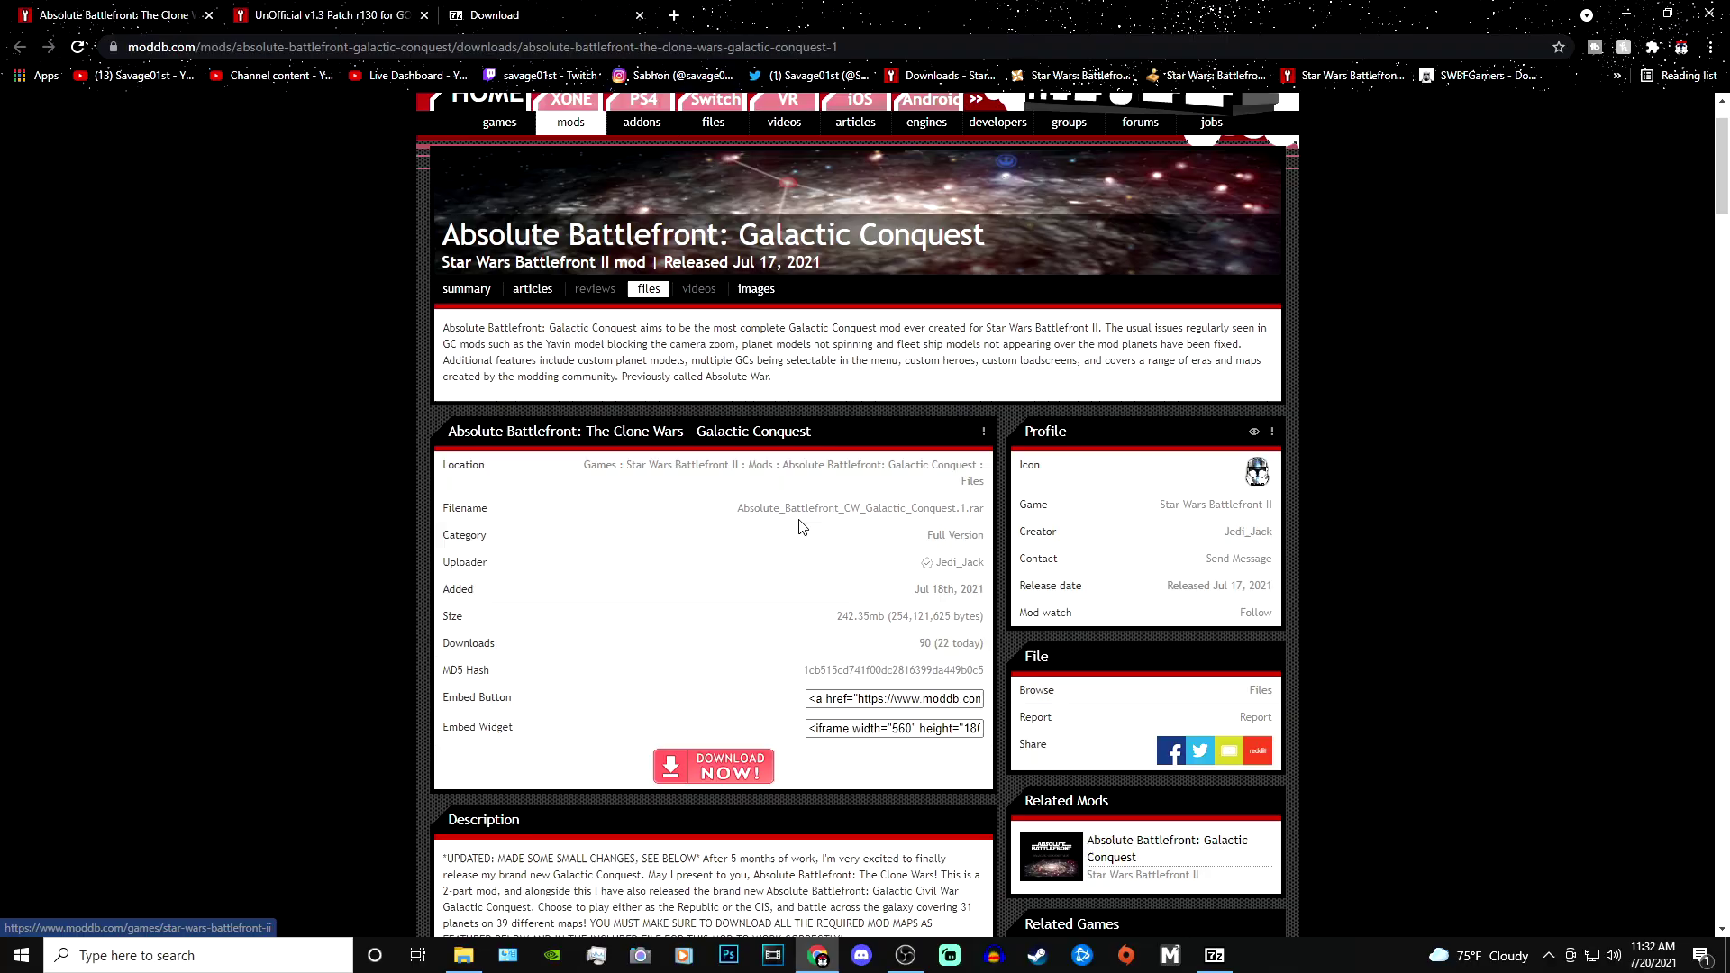
# Cycle through the UnOfficial patch, 7-Zip and Absolute Battlefront Clone Wars pages
pyautogui.click(360, 9)
pyautogui.click(527, 9)
pyautogui.click(374, 11)
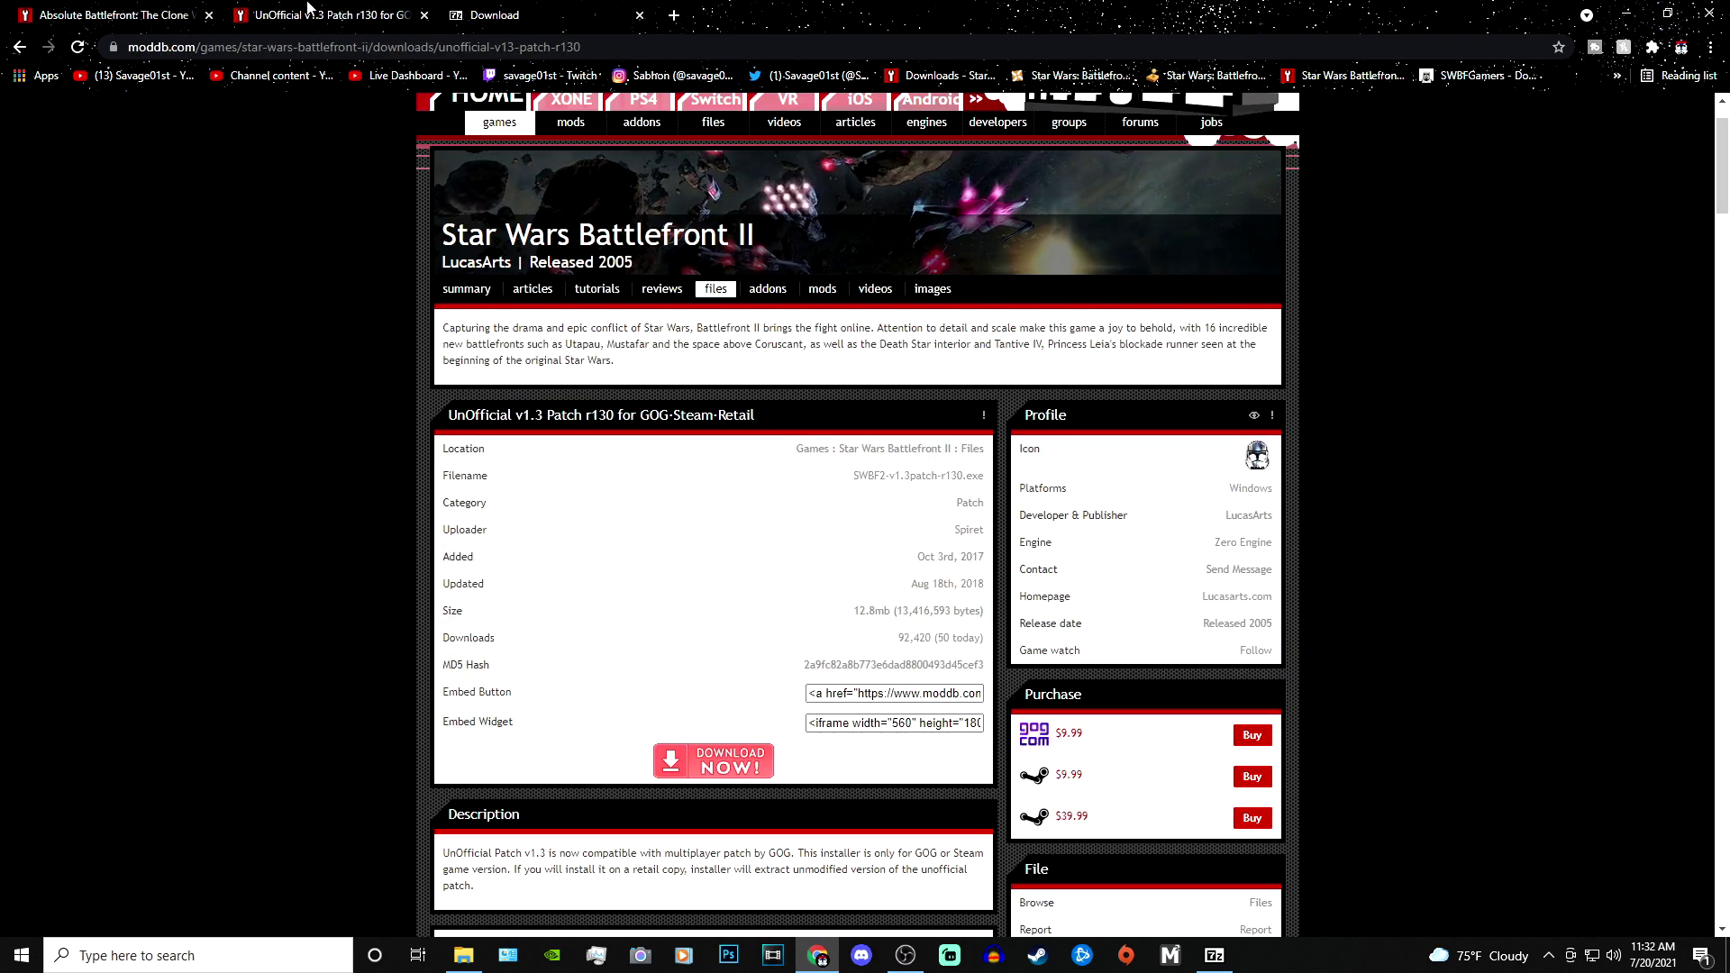
pyautogui.click(491, 14)
pyautogui.click(361, 9)
pyautogui.click(174, 10)
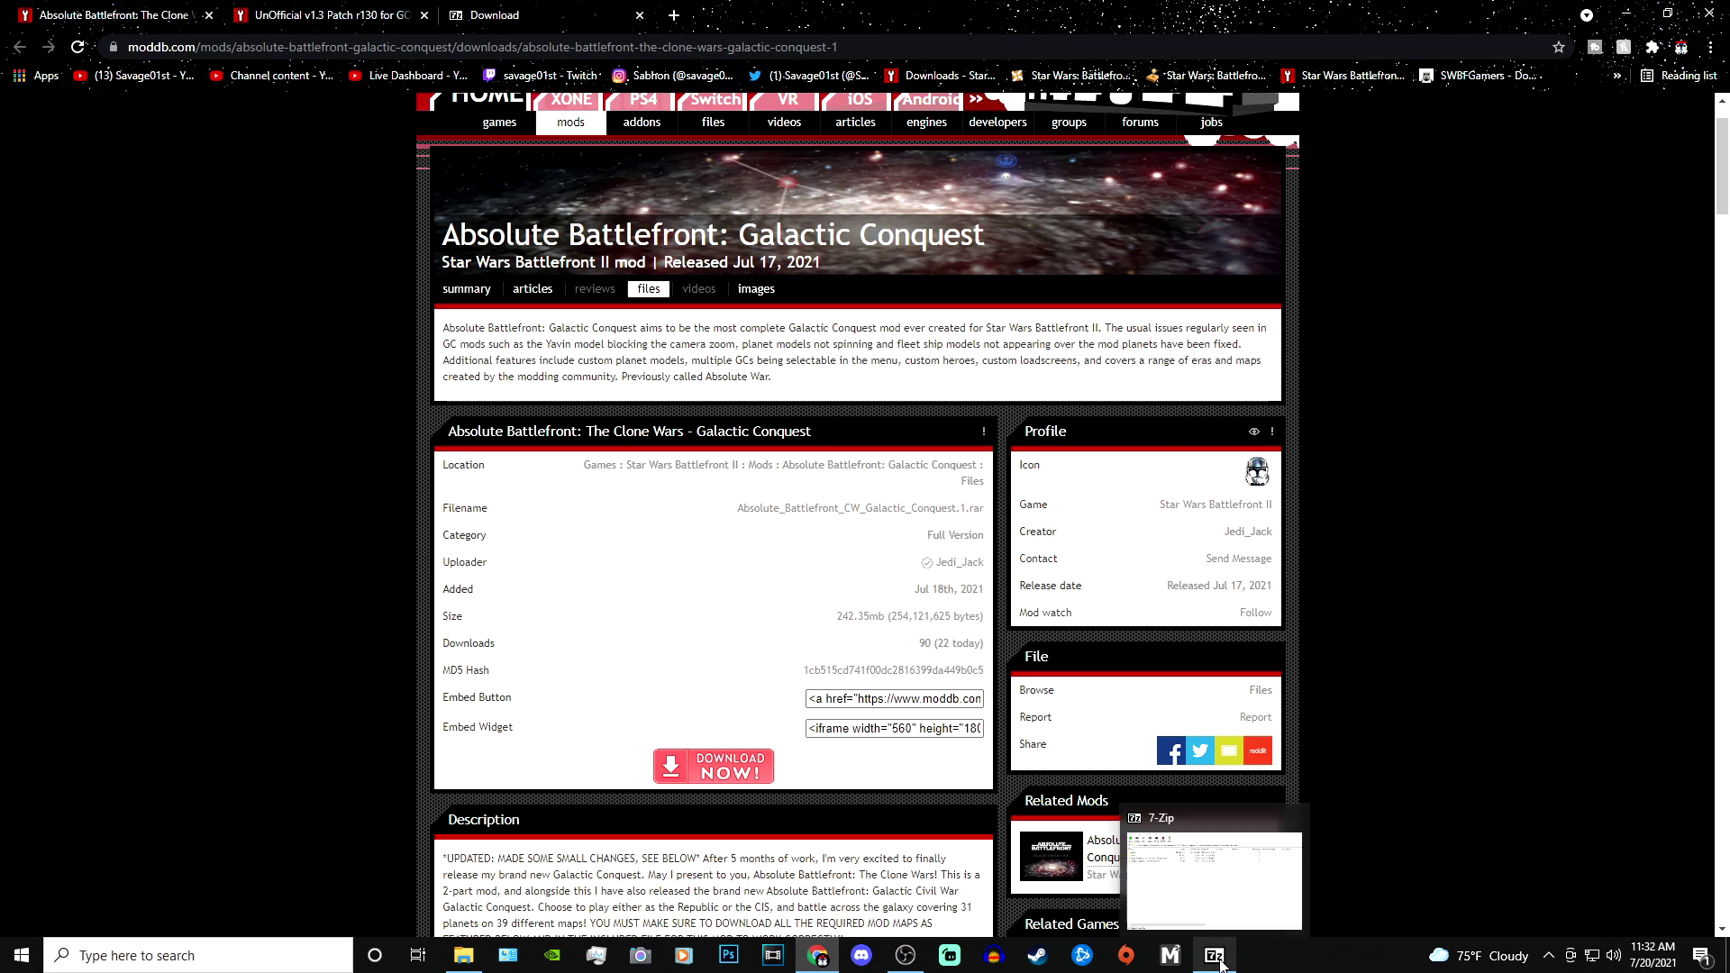
# Browse into the archive's Absolute Battlefront CW Galactic Conquest folder in 7-Zip
pyautogui.click(1218, 961)
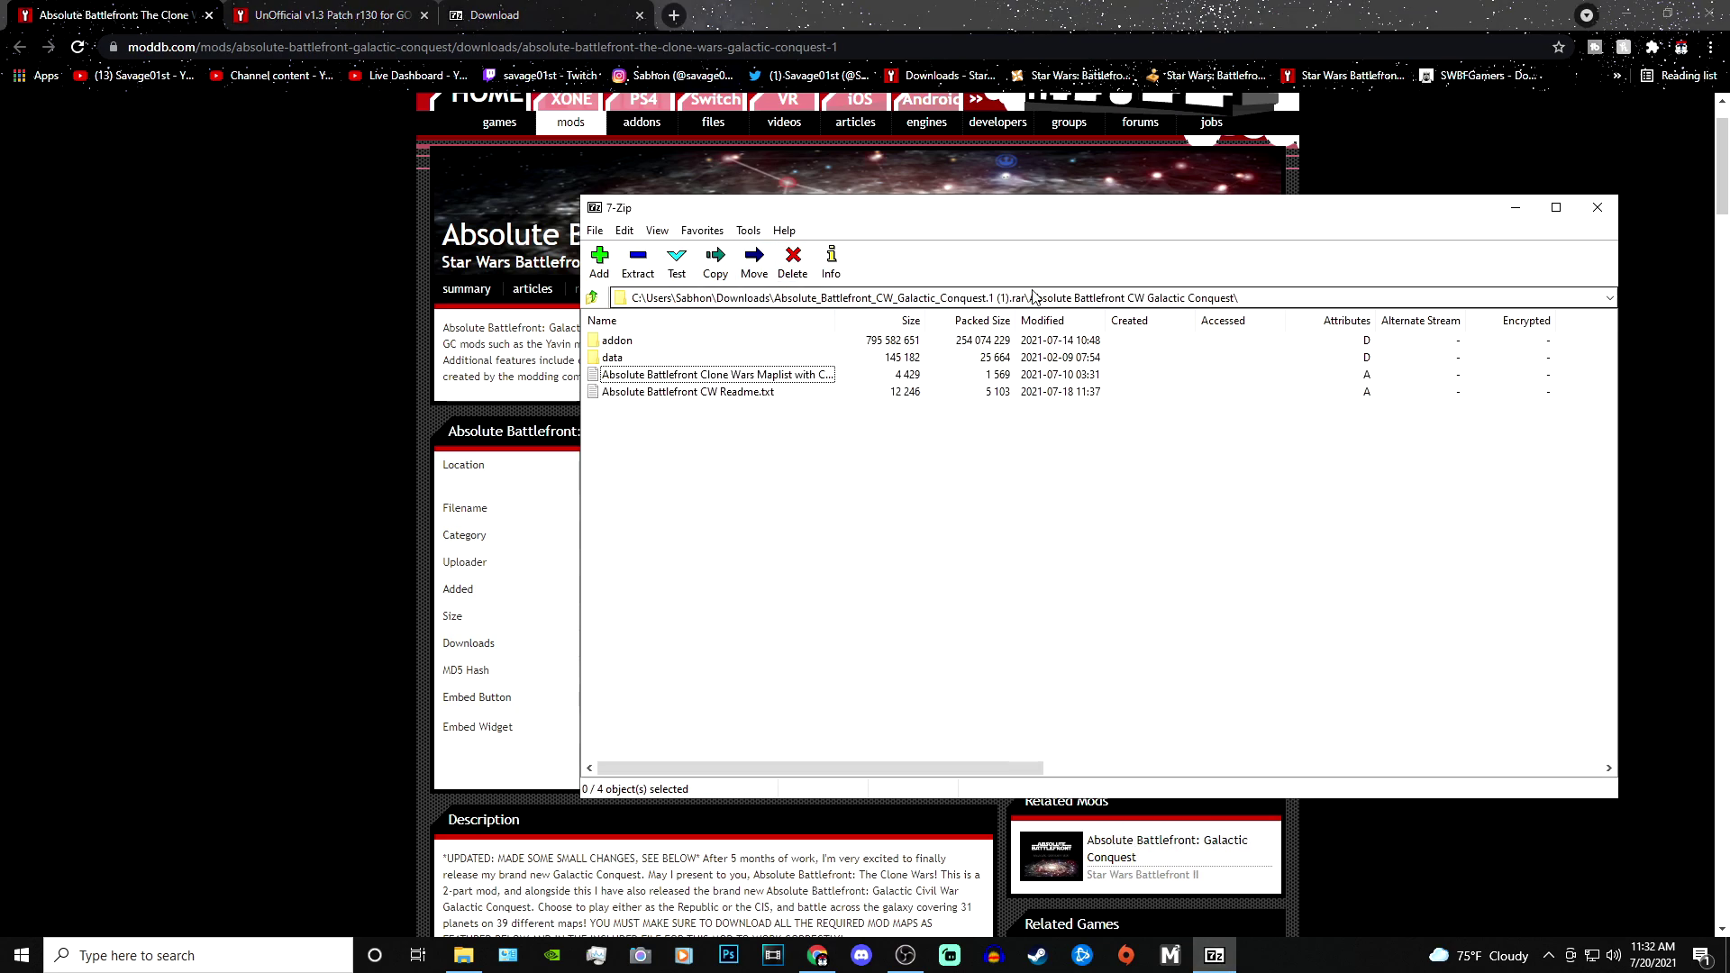
pyautogui.click(592, 297)
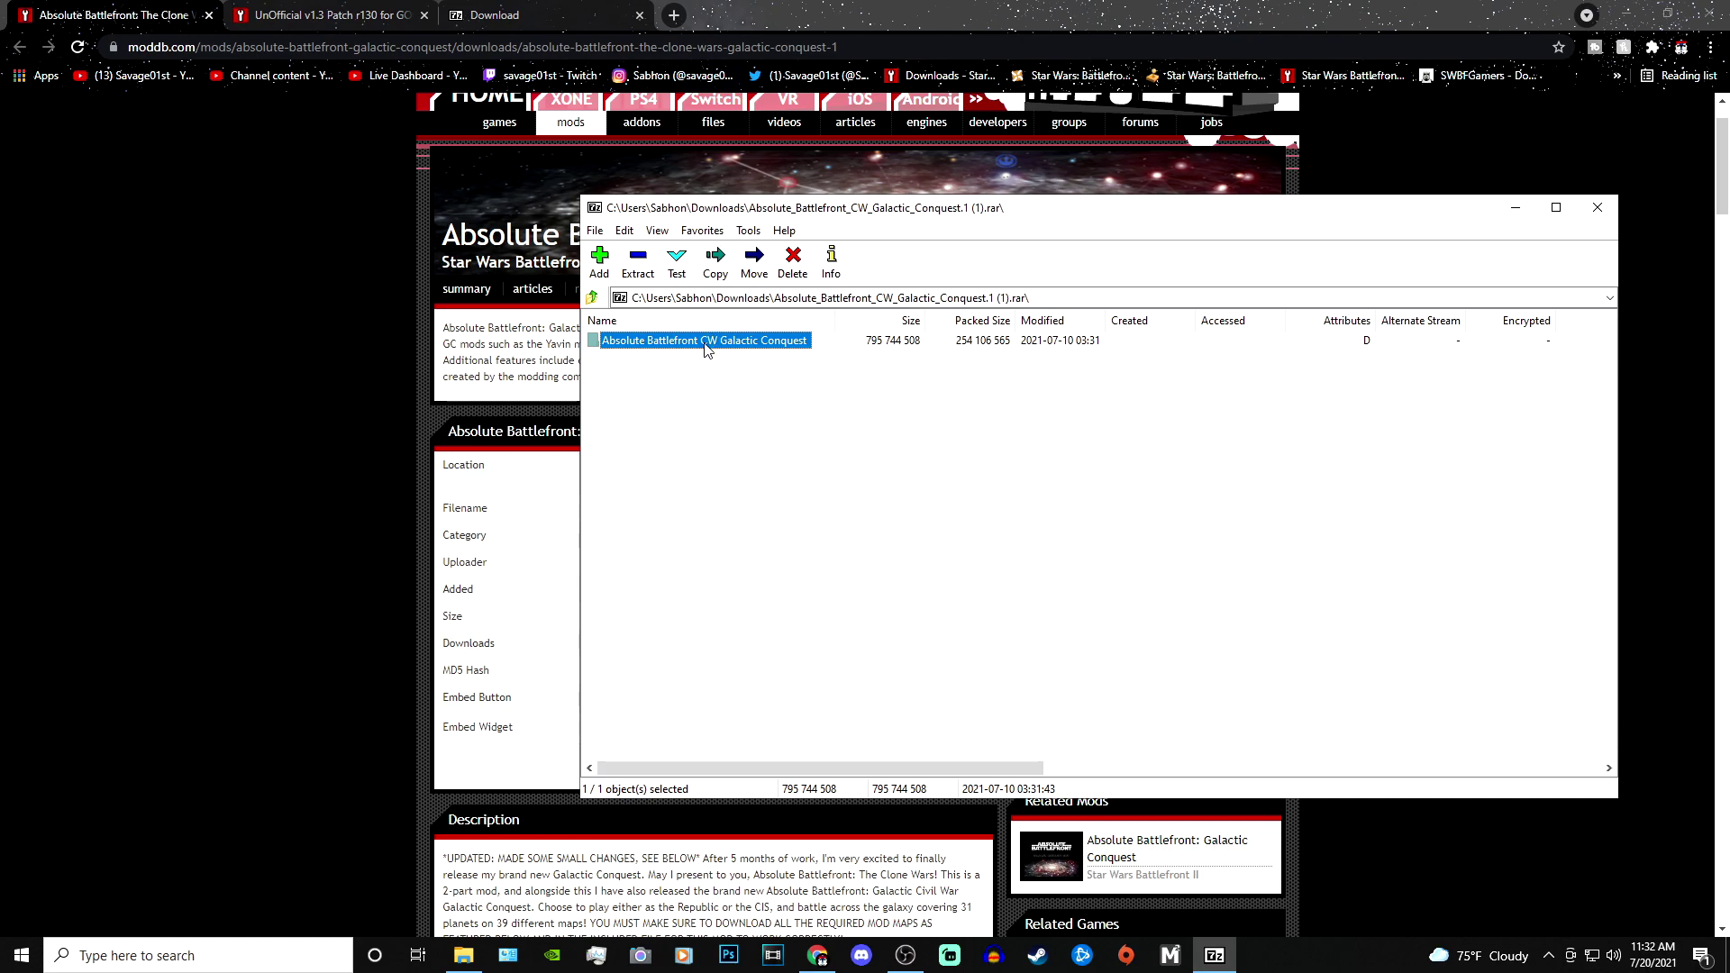
pyautogui.doubleClick(697, 340)
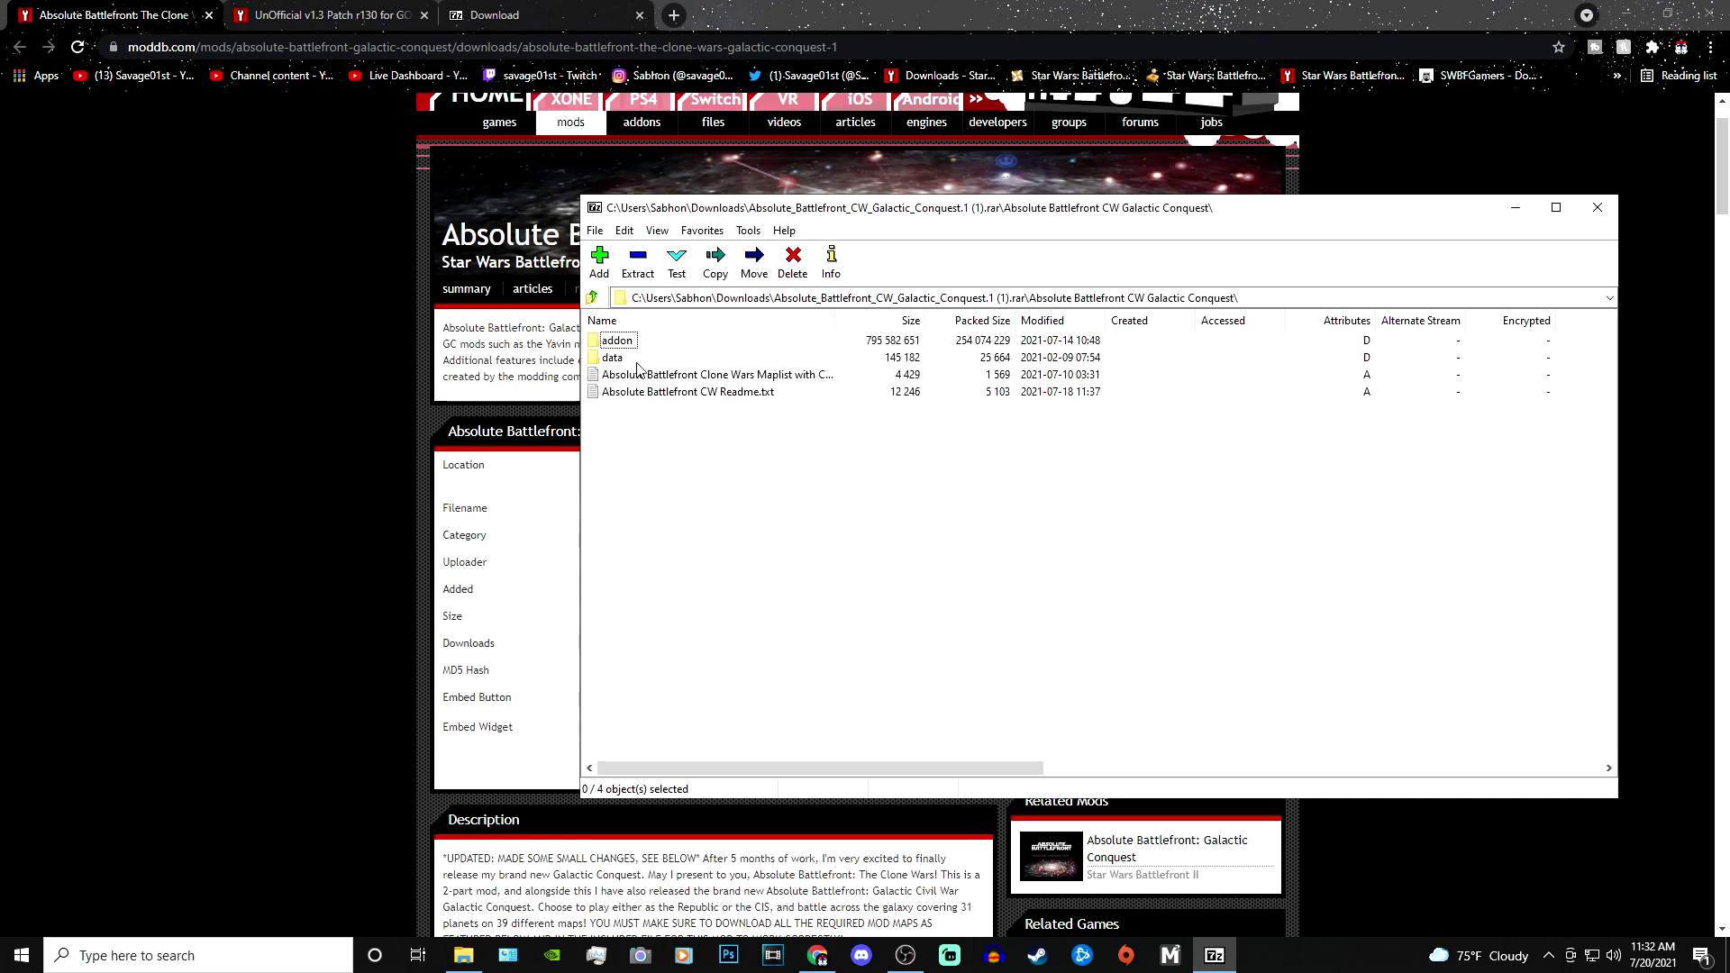
pyautogui.click(592, 297)
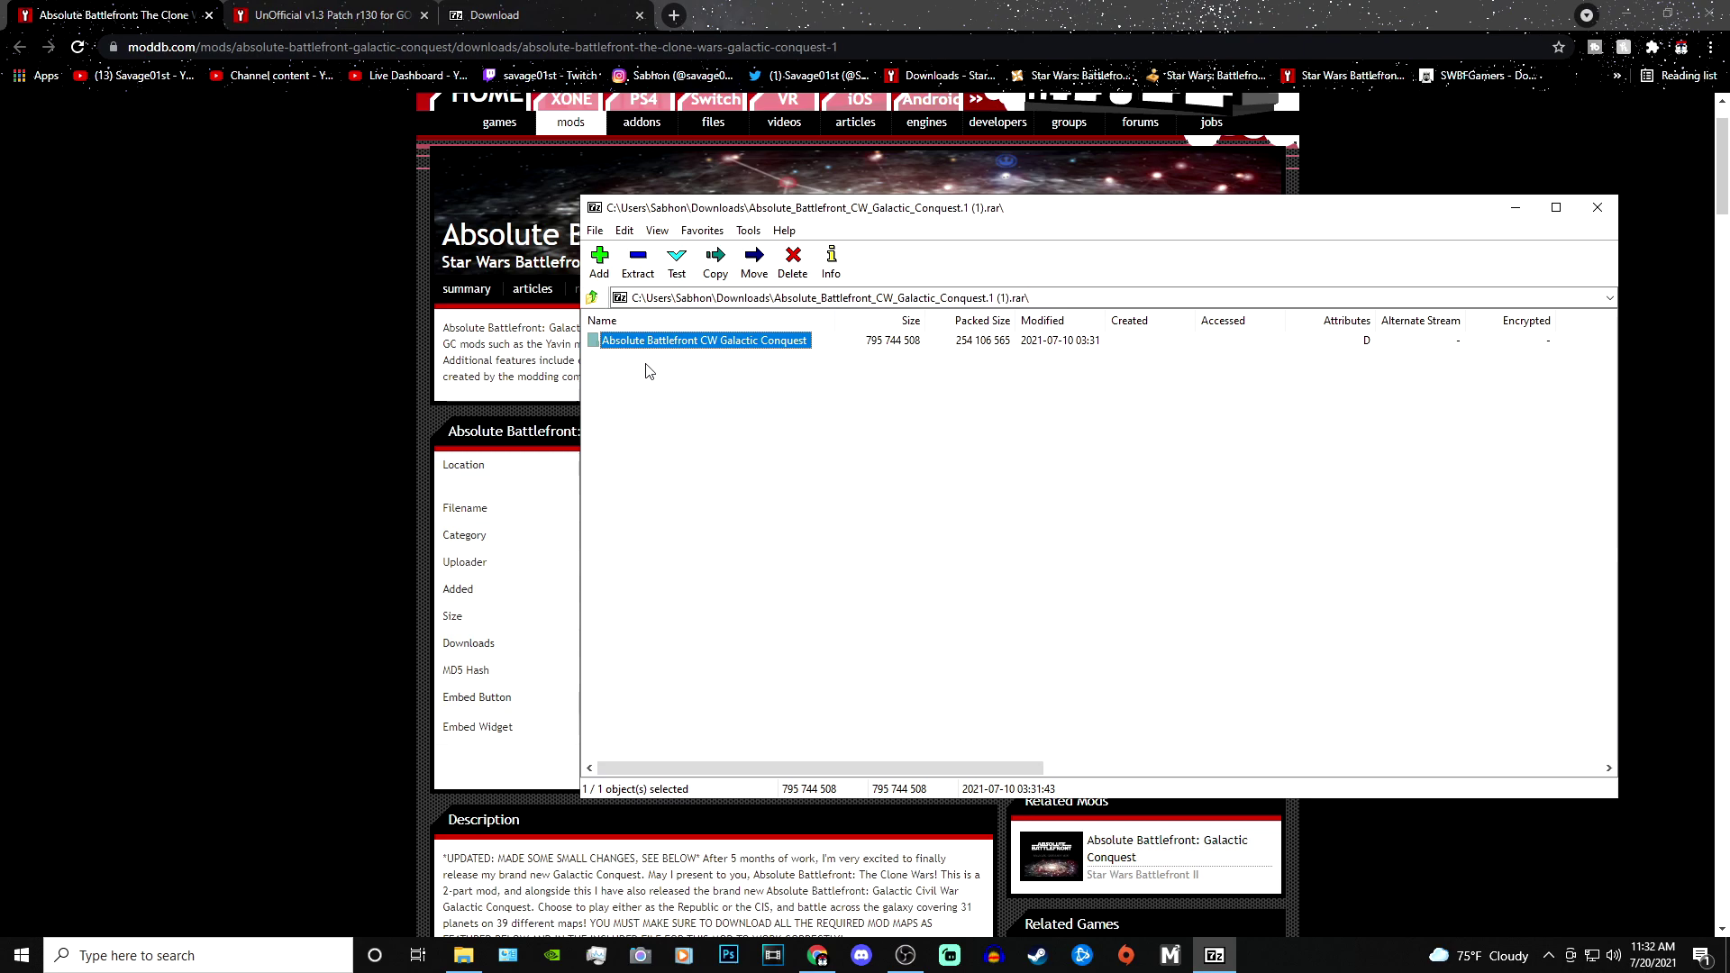
pyautogui.doubleClick(744, 342)
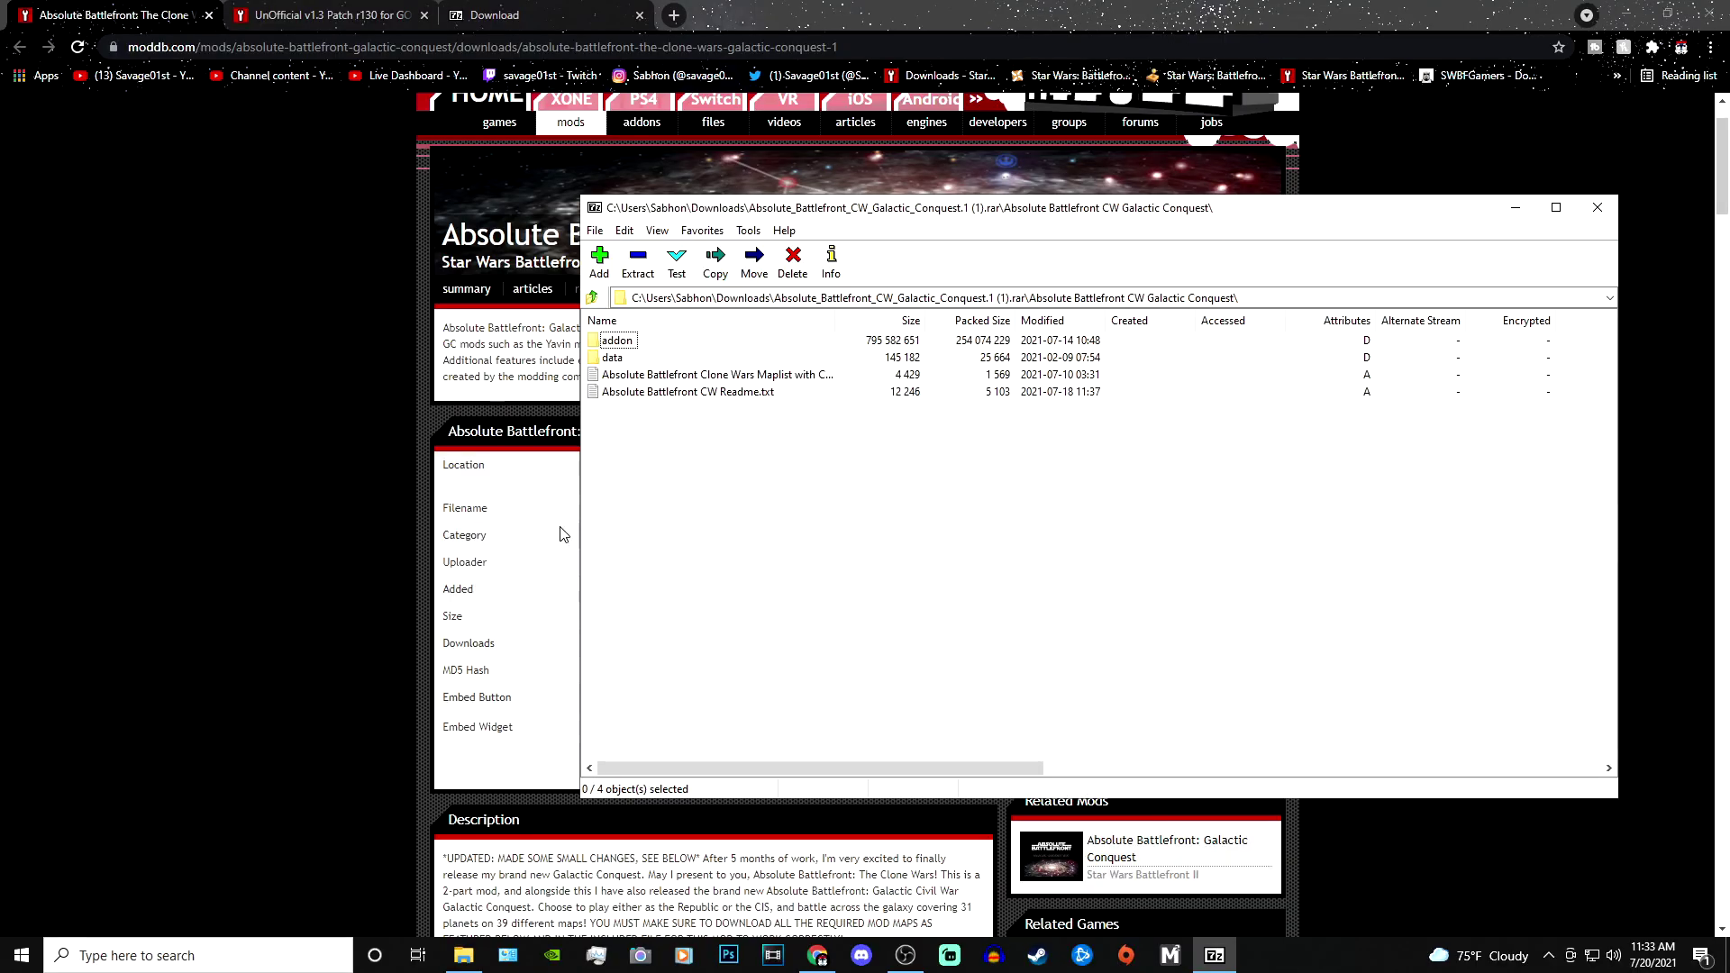
pyautogui.click(408, 612)
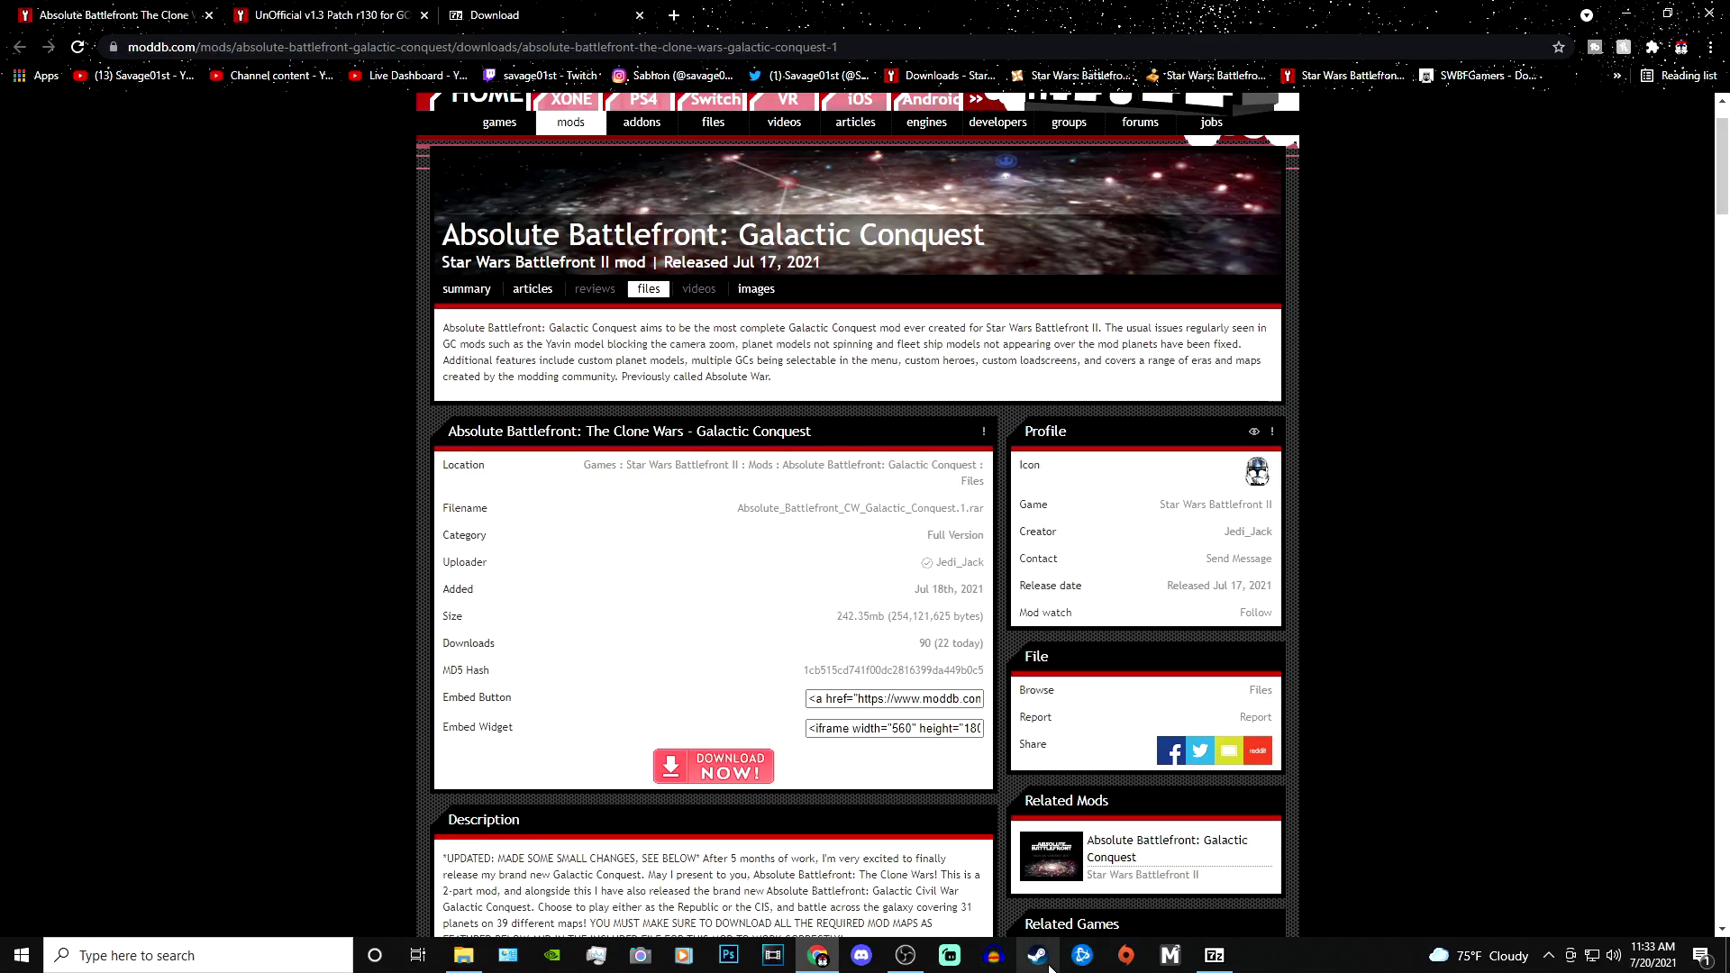
# Browse local files for Star Wars: Battlefront 2 from the Steam library
pyautogui.click(1038, 962)
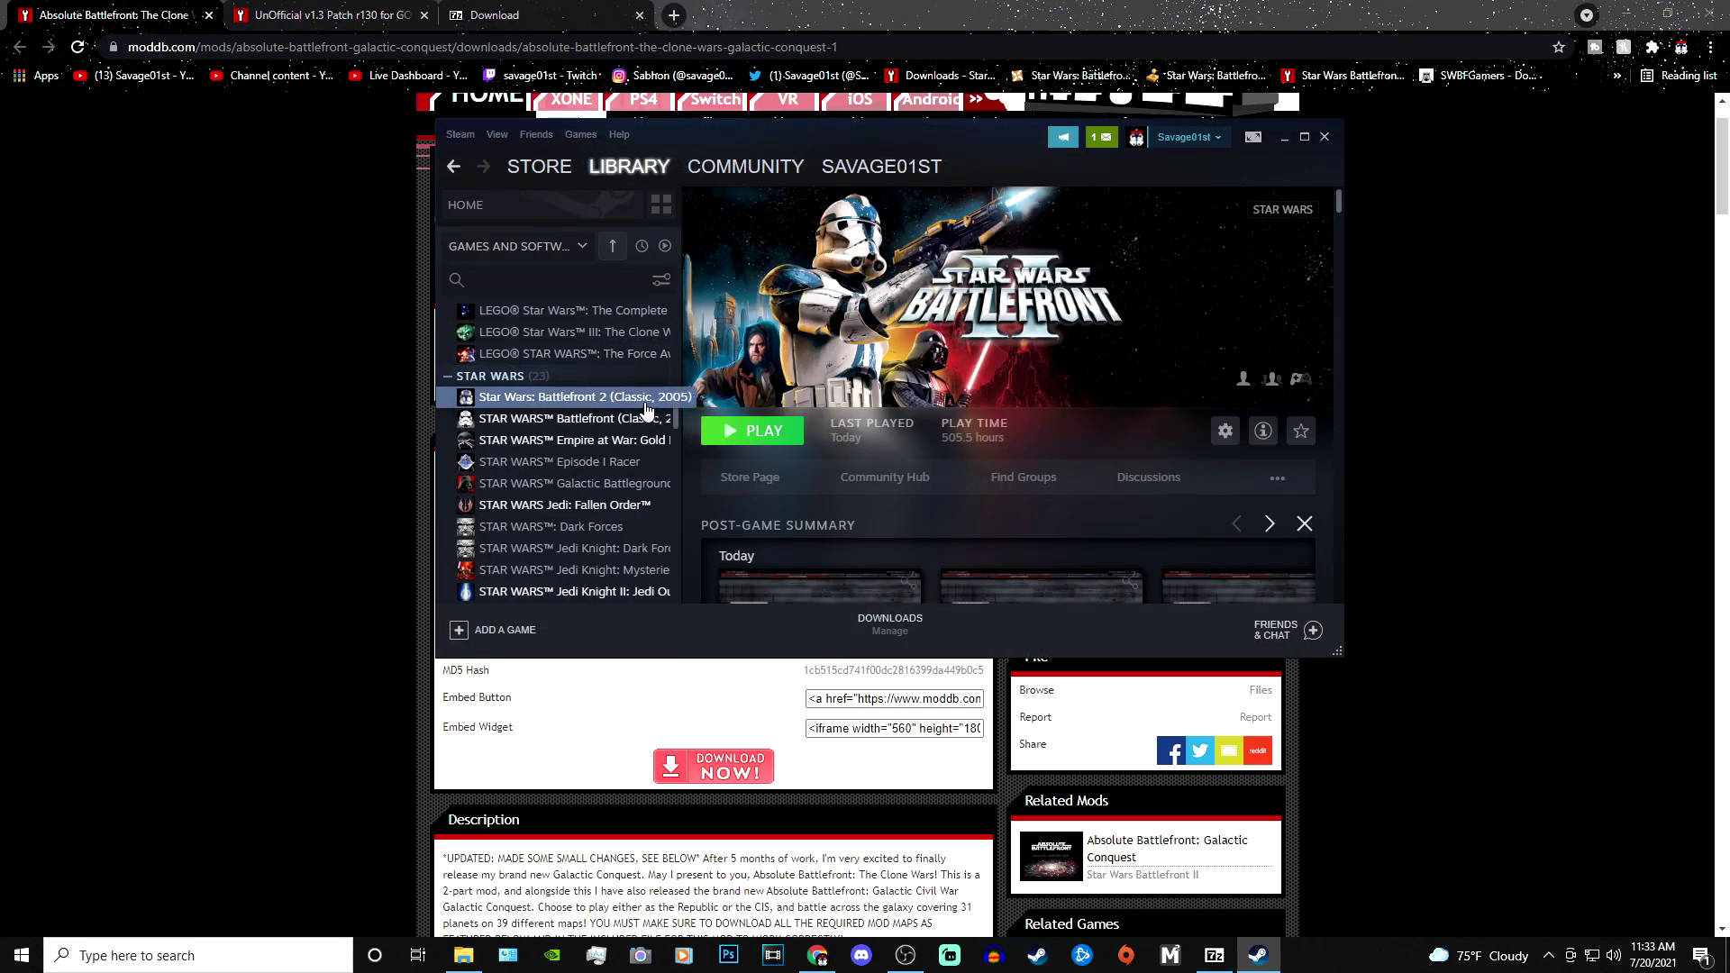
pyautogui.rightClick(631, 398)
pyautogui.moveTo(698, 509)
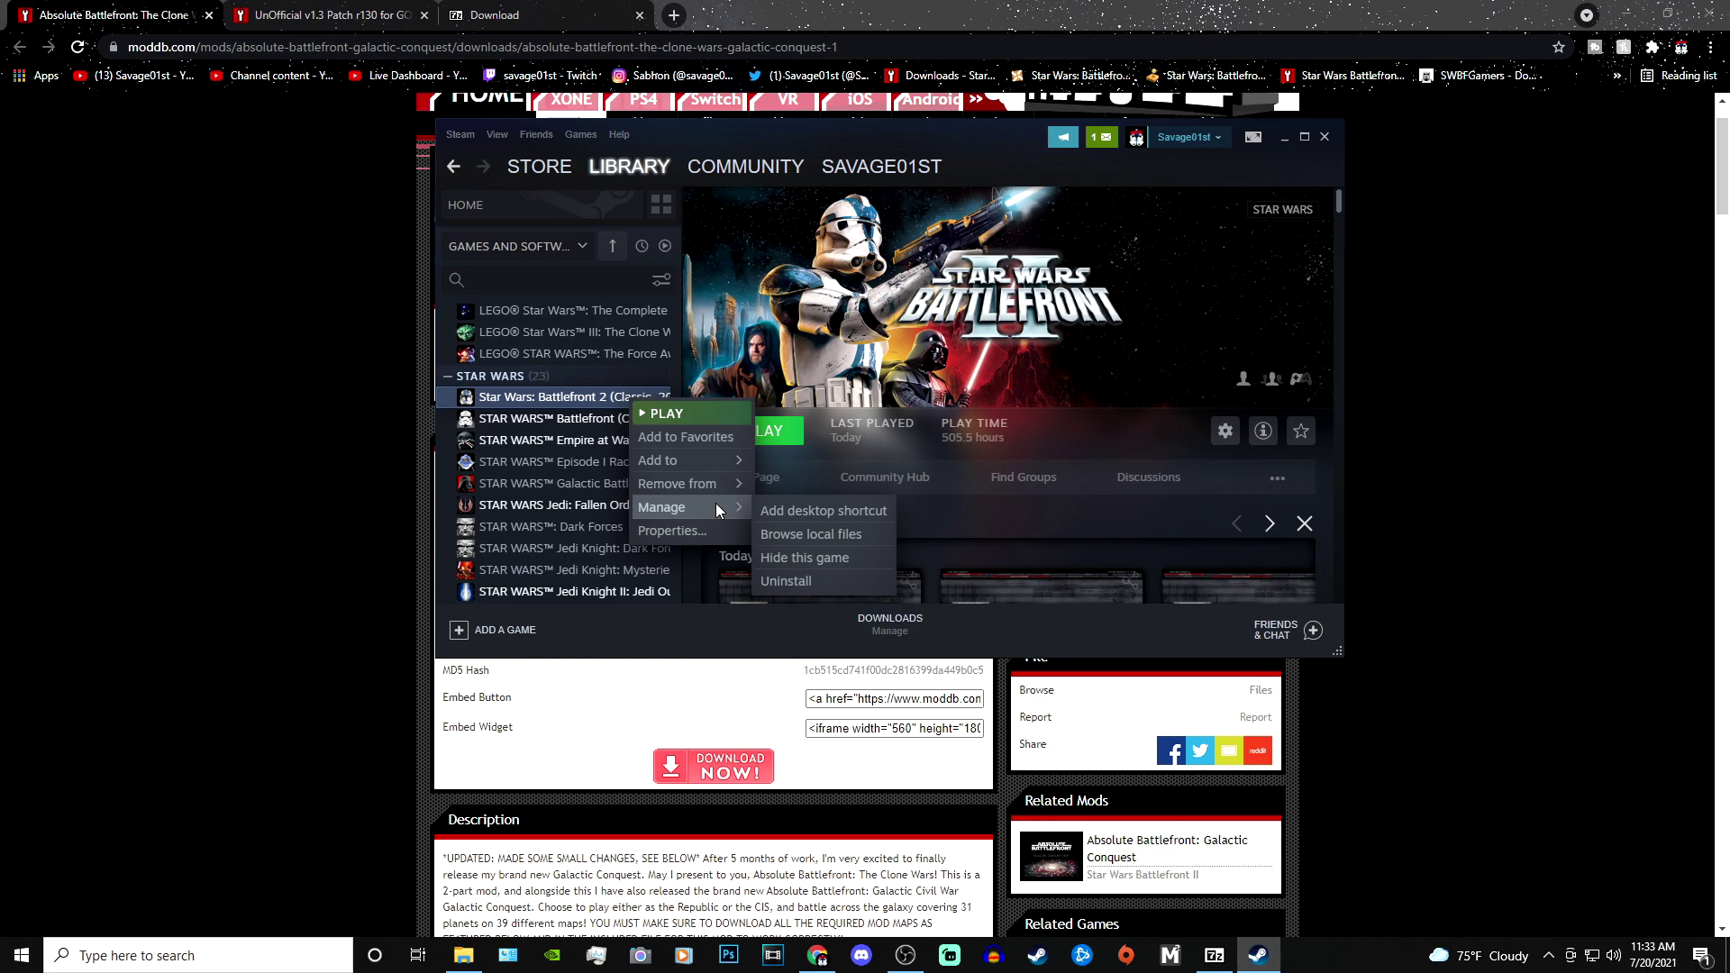
pyautogui.click(876, 533)
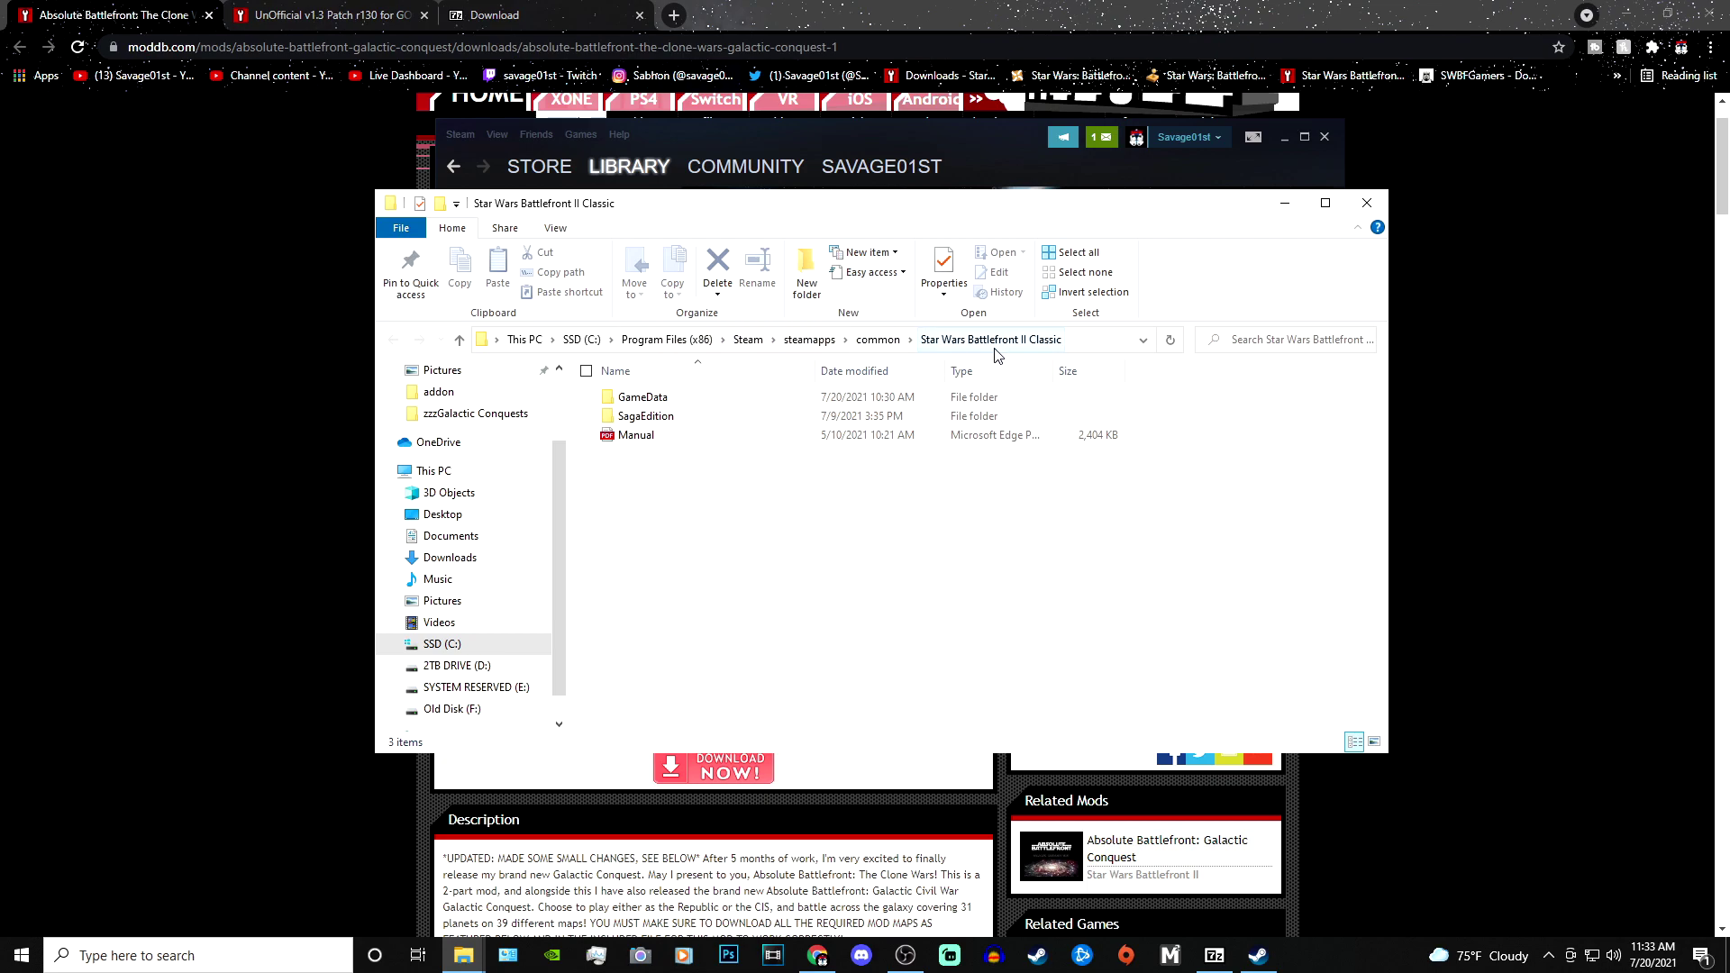
# Move the archive's addon and data folders into GameData, overwriting same-named files
pyautogui.doubleClick(677, 402)
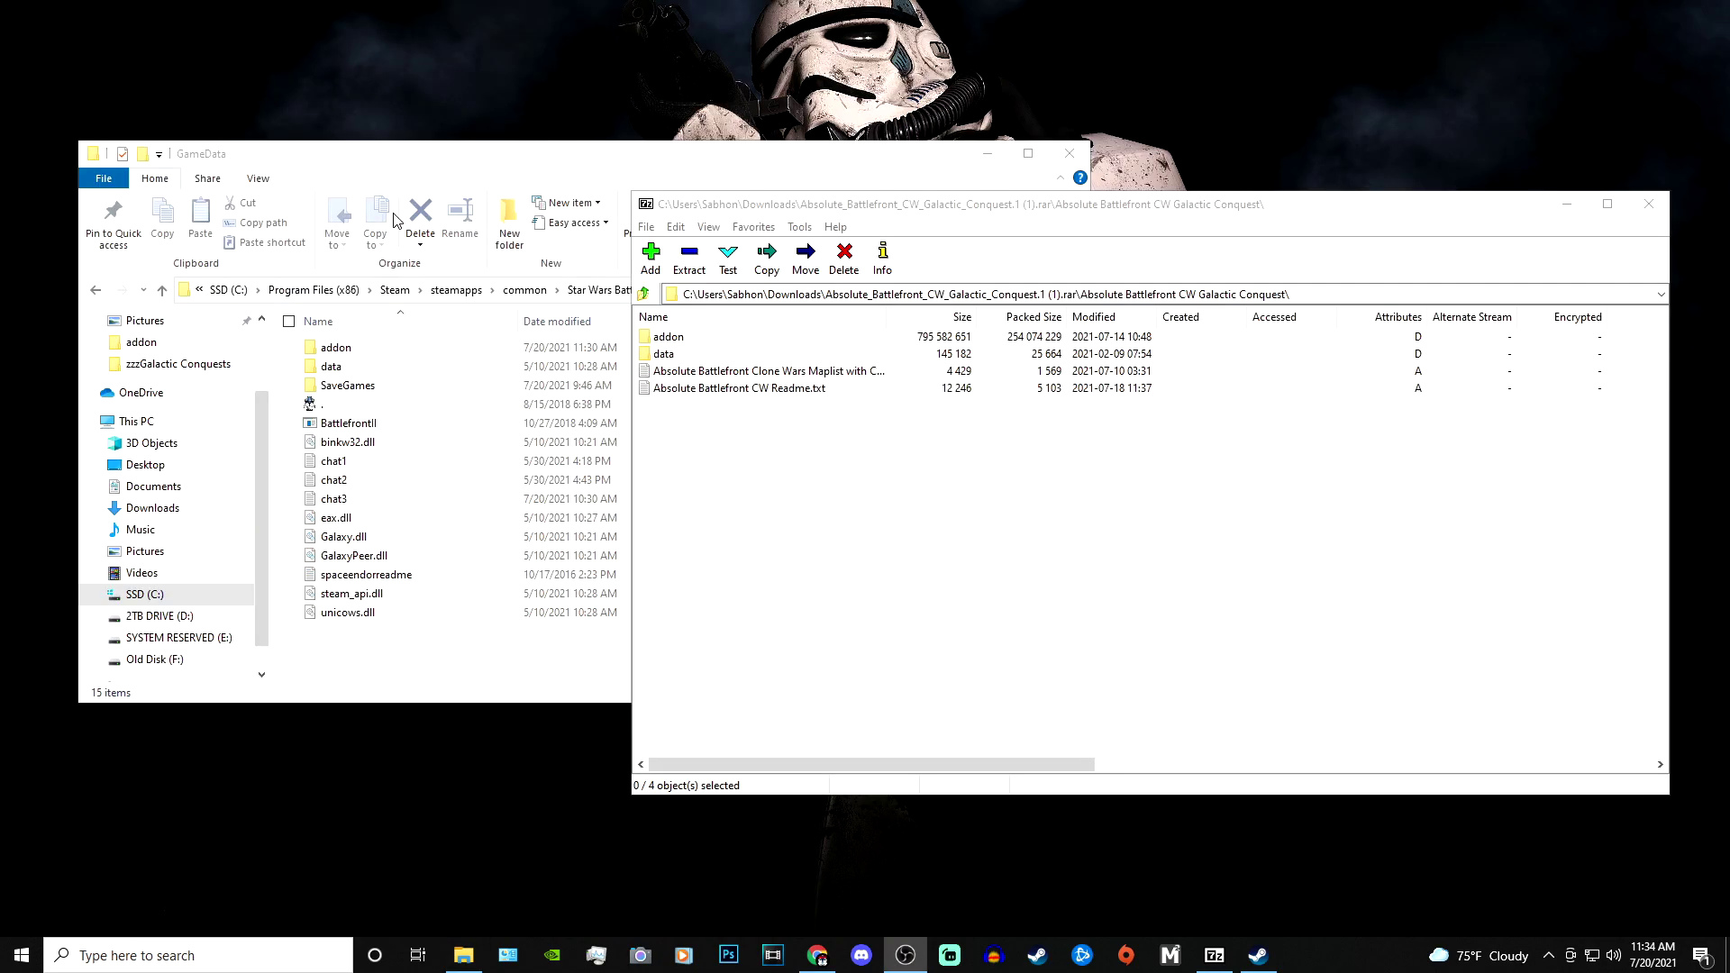
pyautogui.click(668, 339)
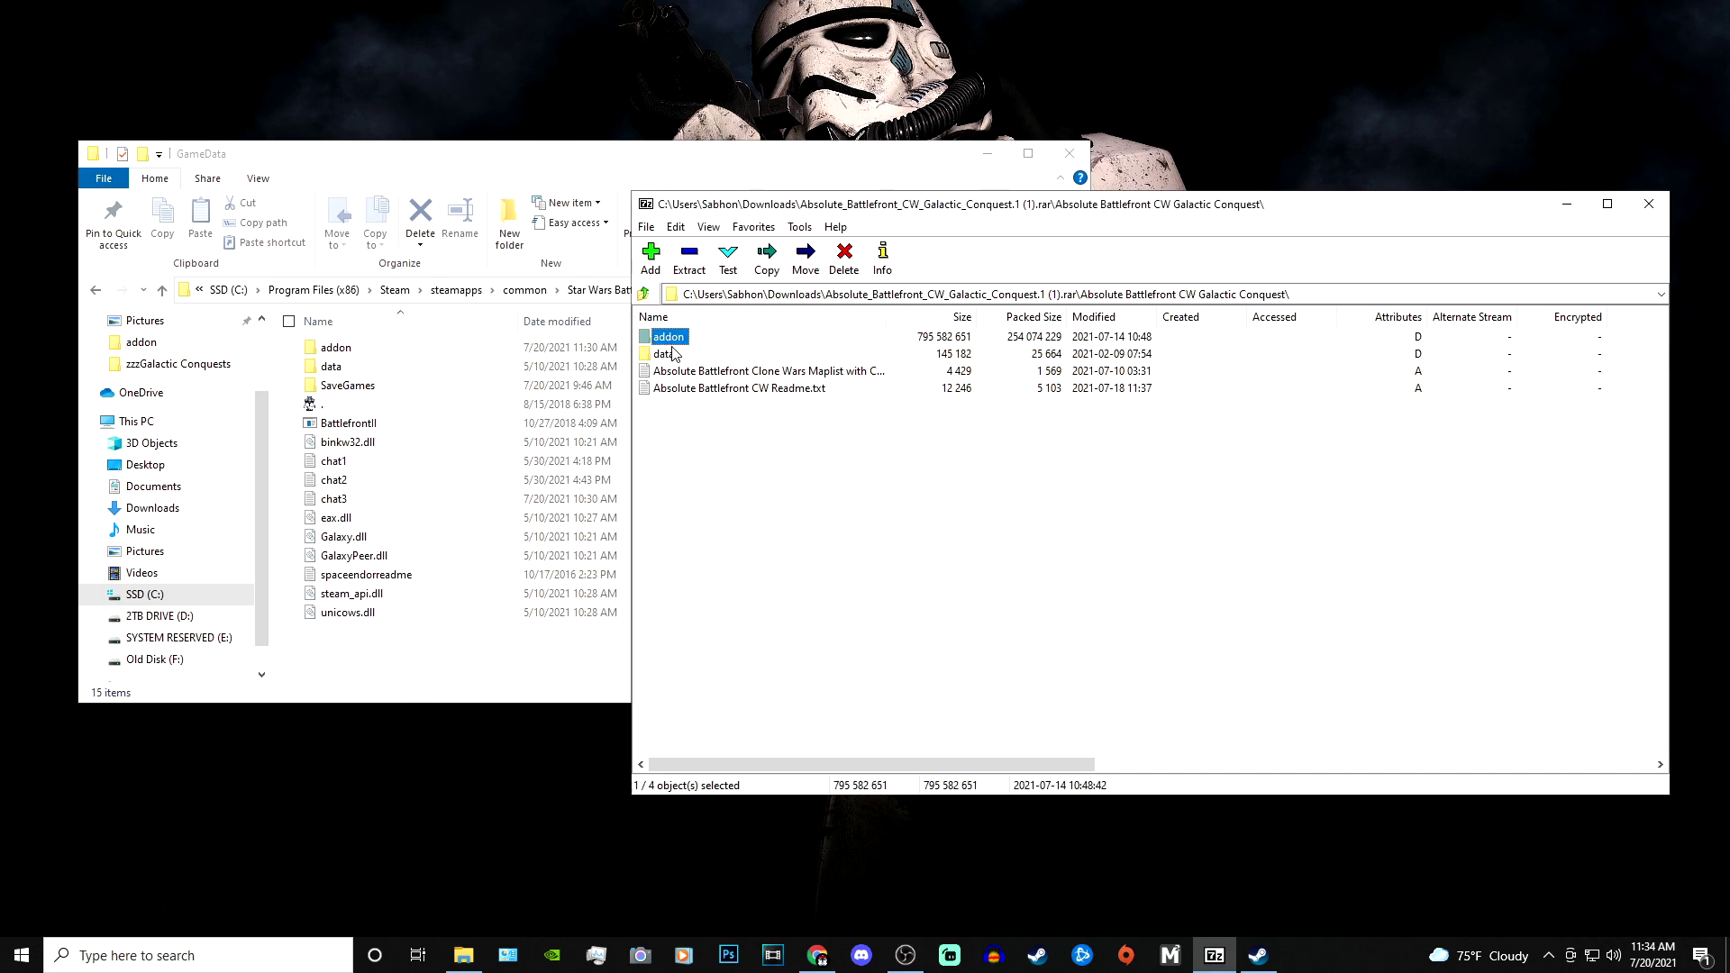
pyautogui.keyDown('ctrl'); pyautogui.click(666, 354); pyautogui.keyUp('ctrl')
pyautogui.moveTo(671, 343); pyautogui.dragTo(445, 175)
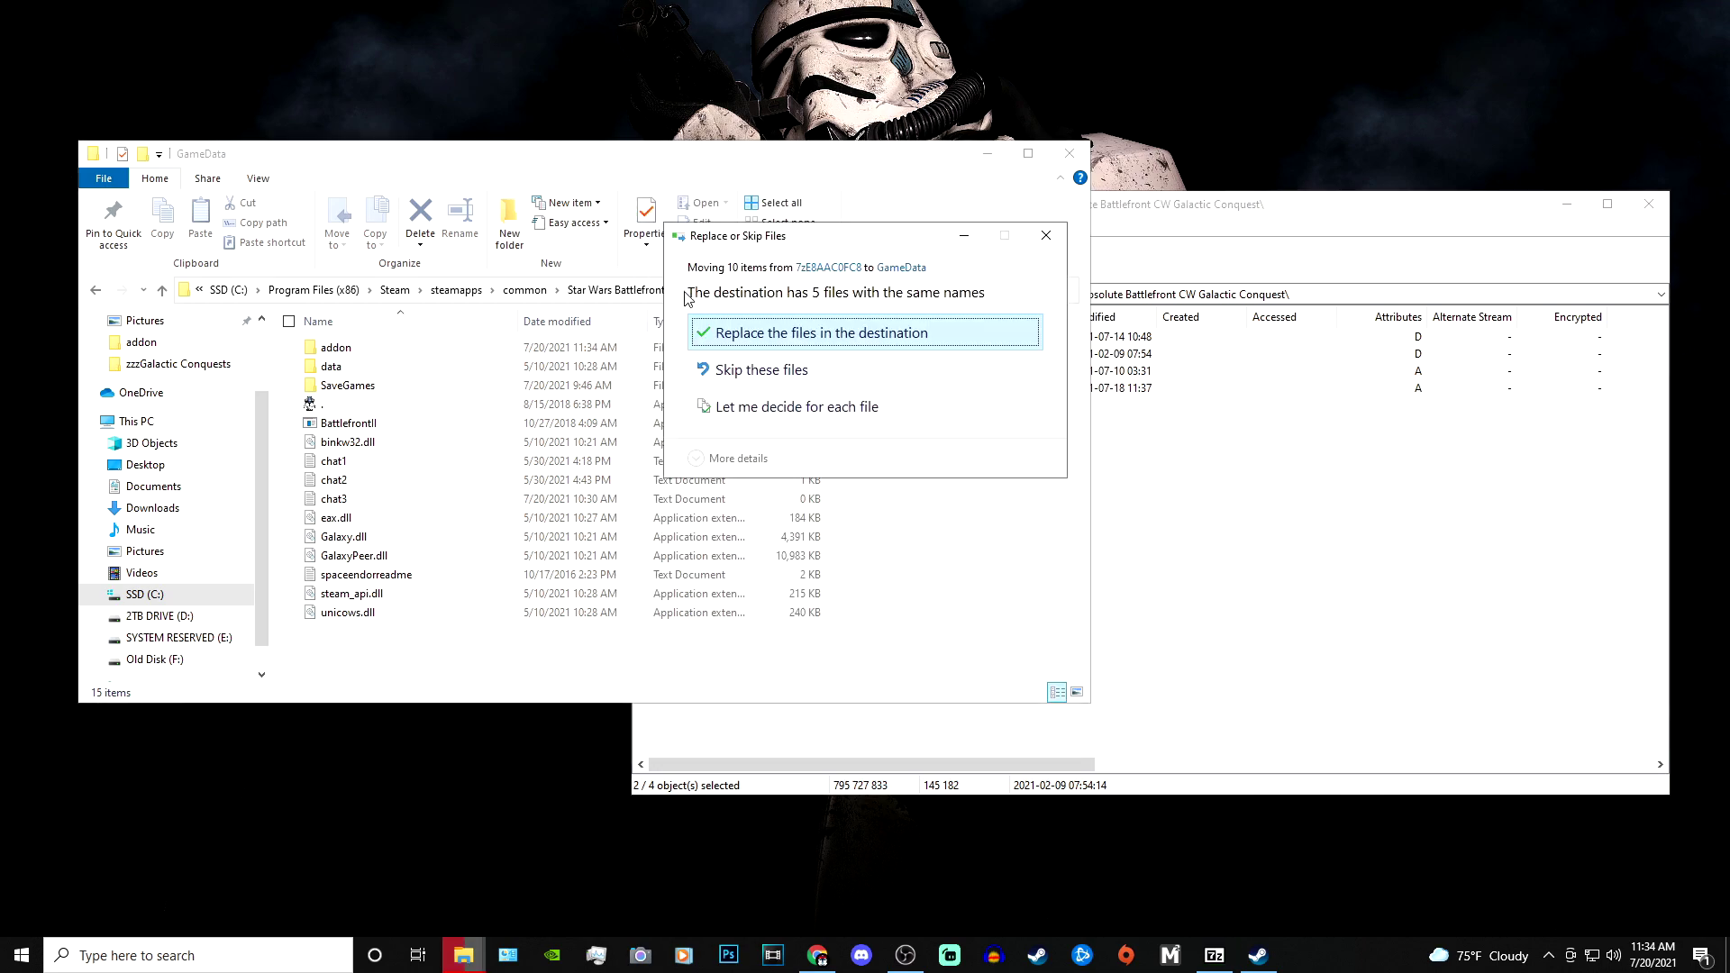
pyautogui.click(791, 339)
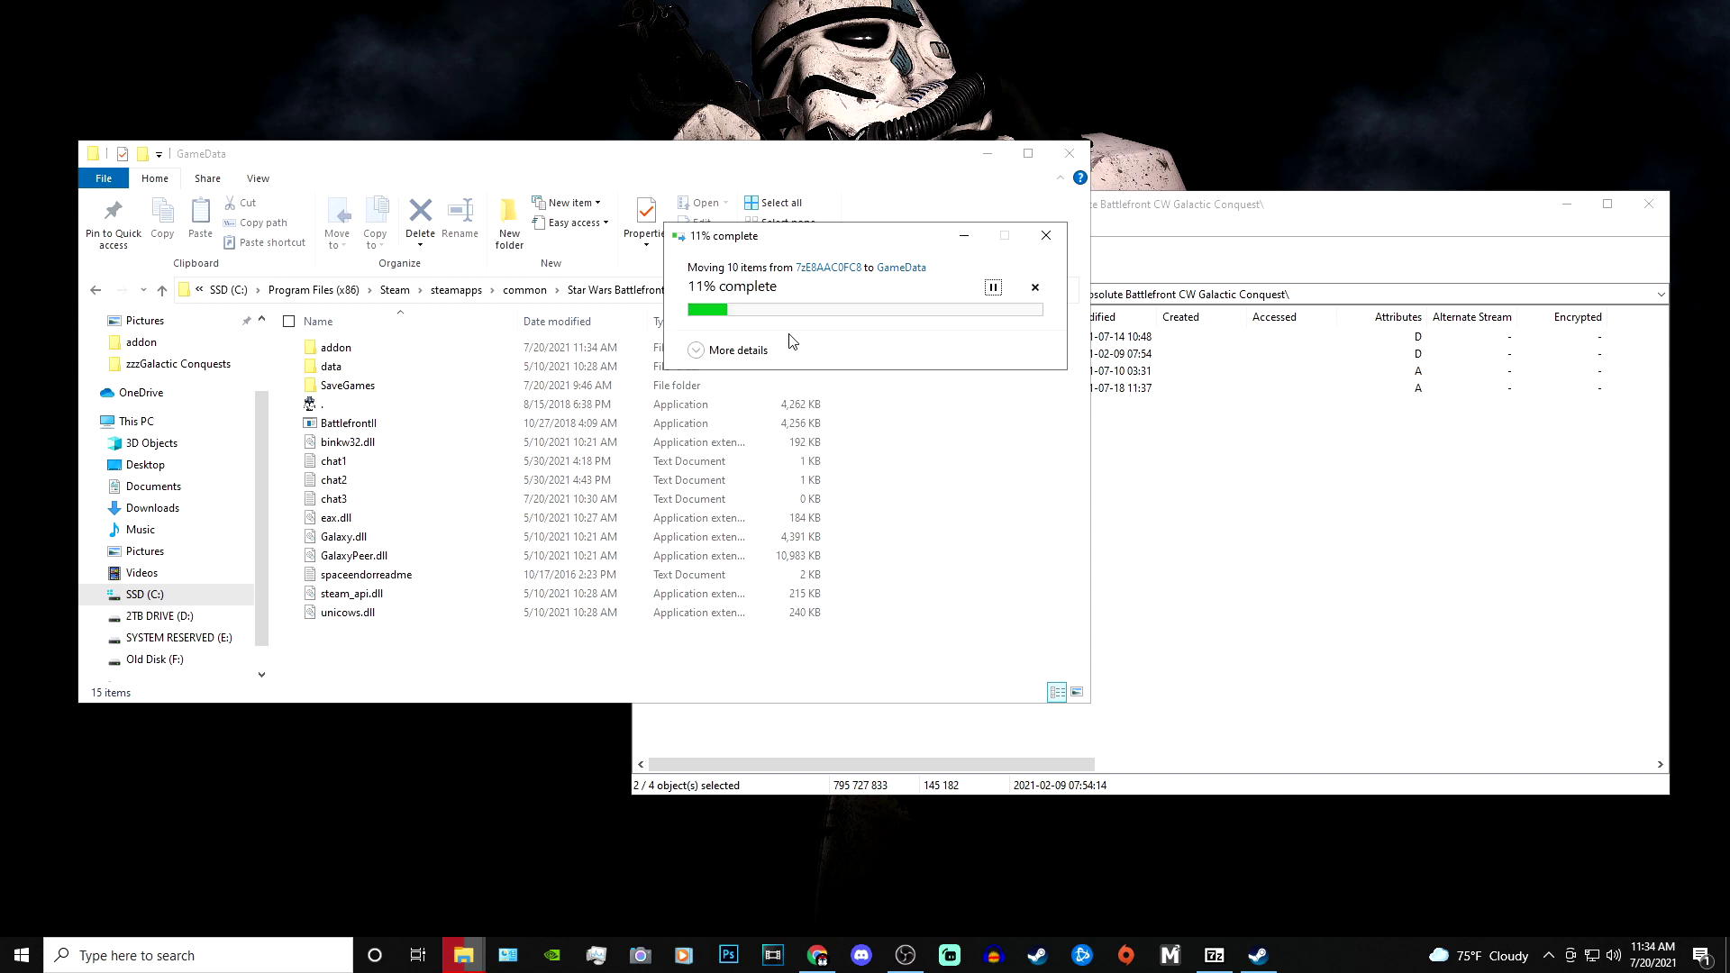
# Compare GameData's addon folder with the archive's addon folder
pyautogui.doubleClick(370, 351)
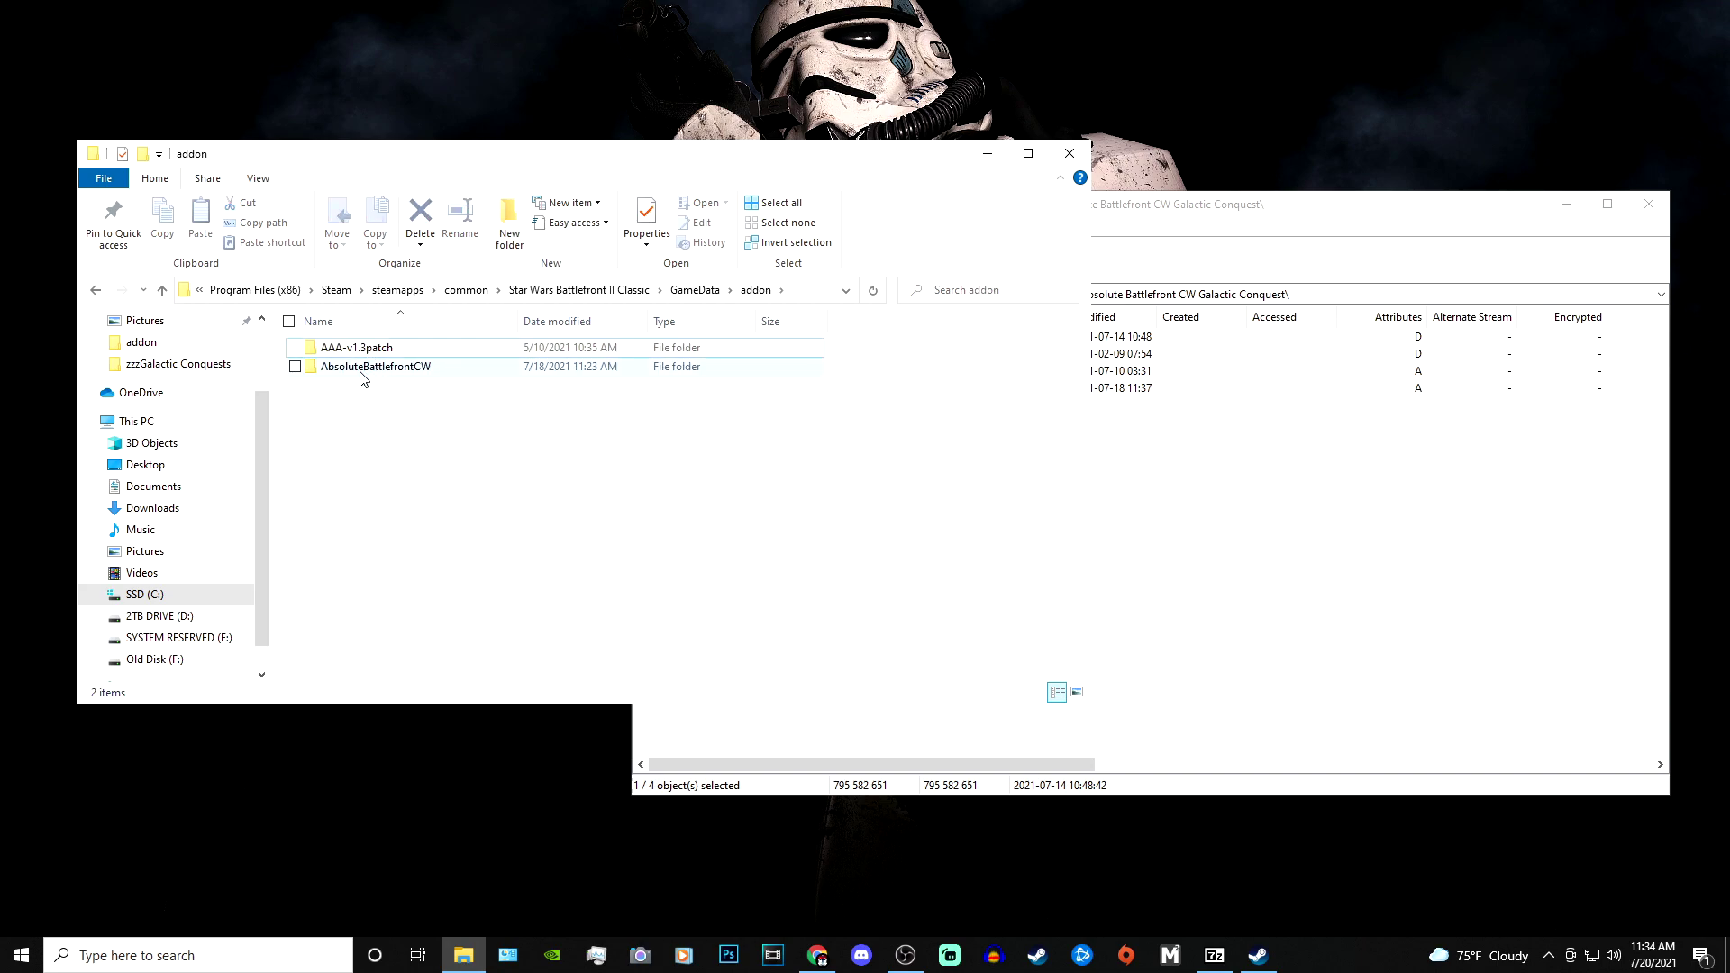
pyautogui.click(697, 291)
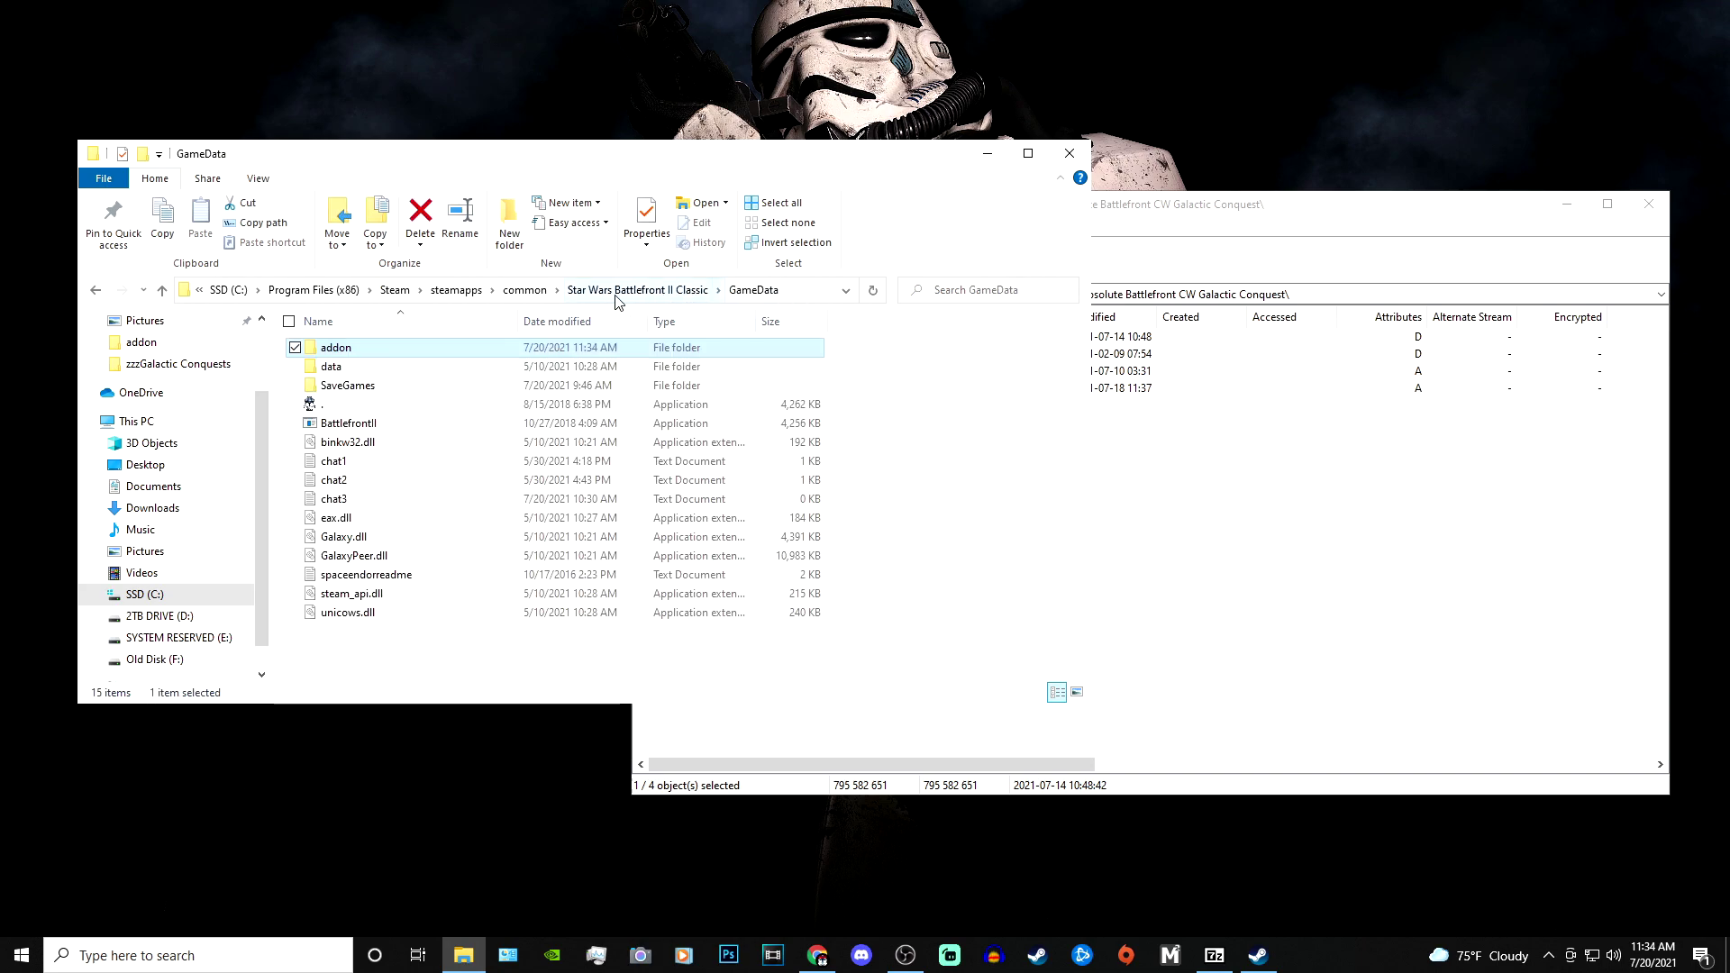
pyautogui.click(1276, 480)
pyautogui.doubleClick(677, 339)
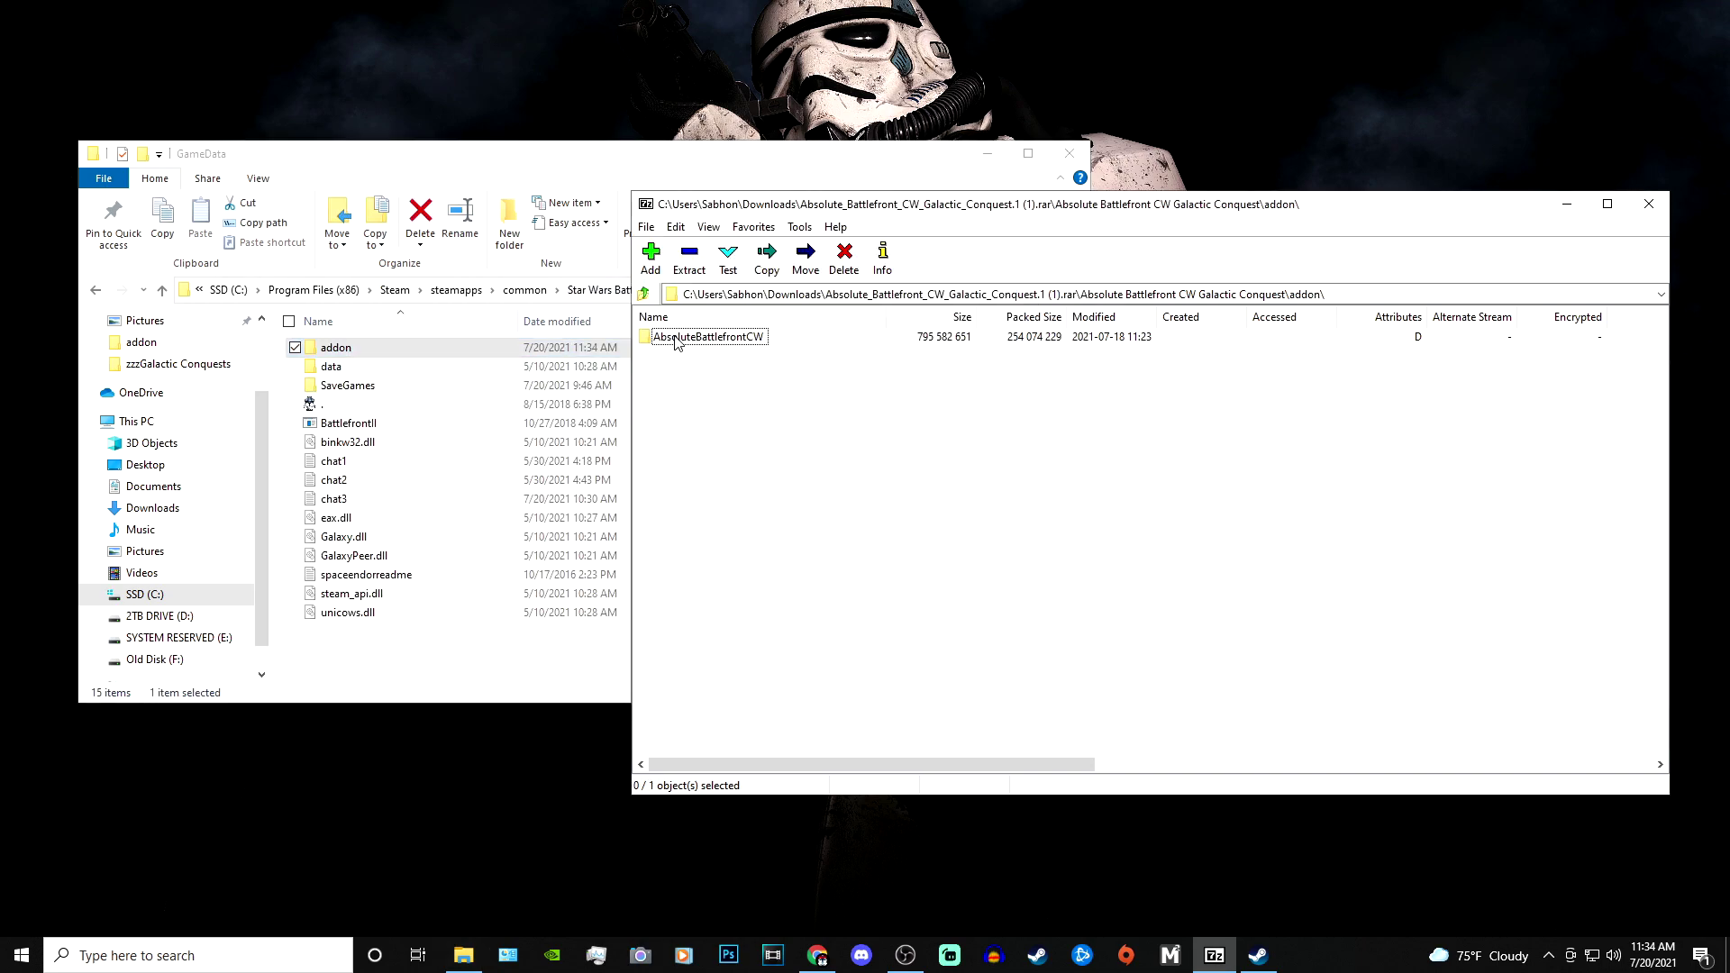
pyautogui.click(643, 294)
pyautogui.click(746, 468)
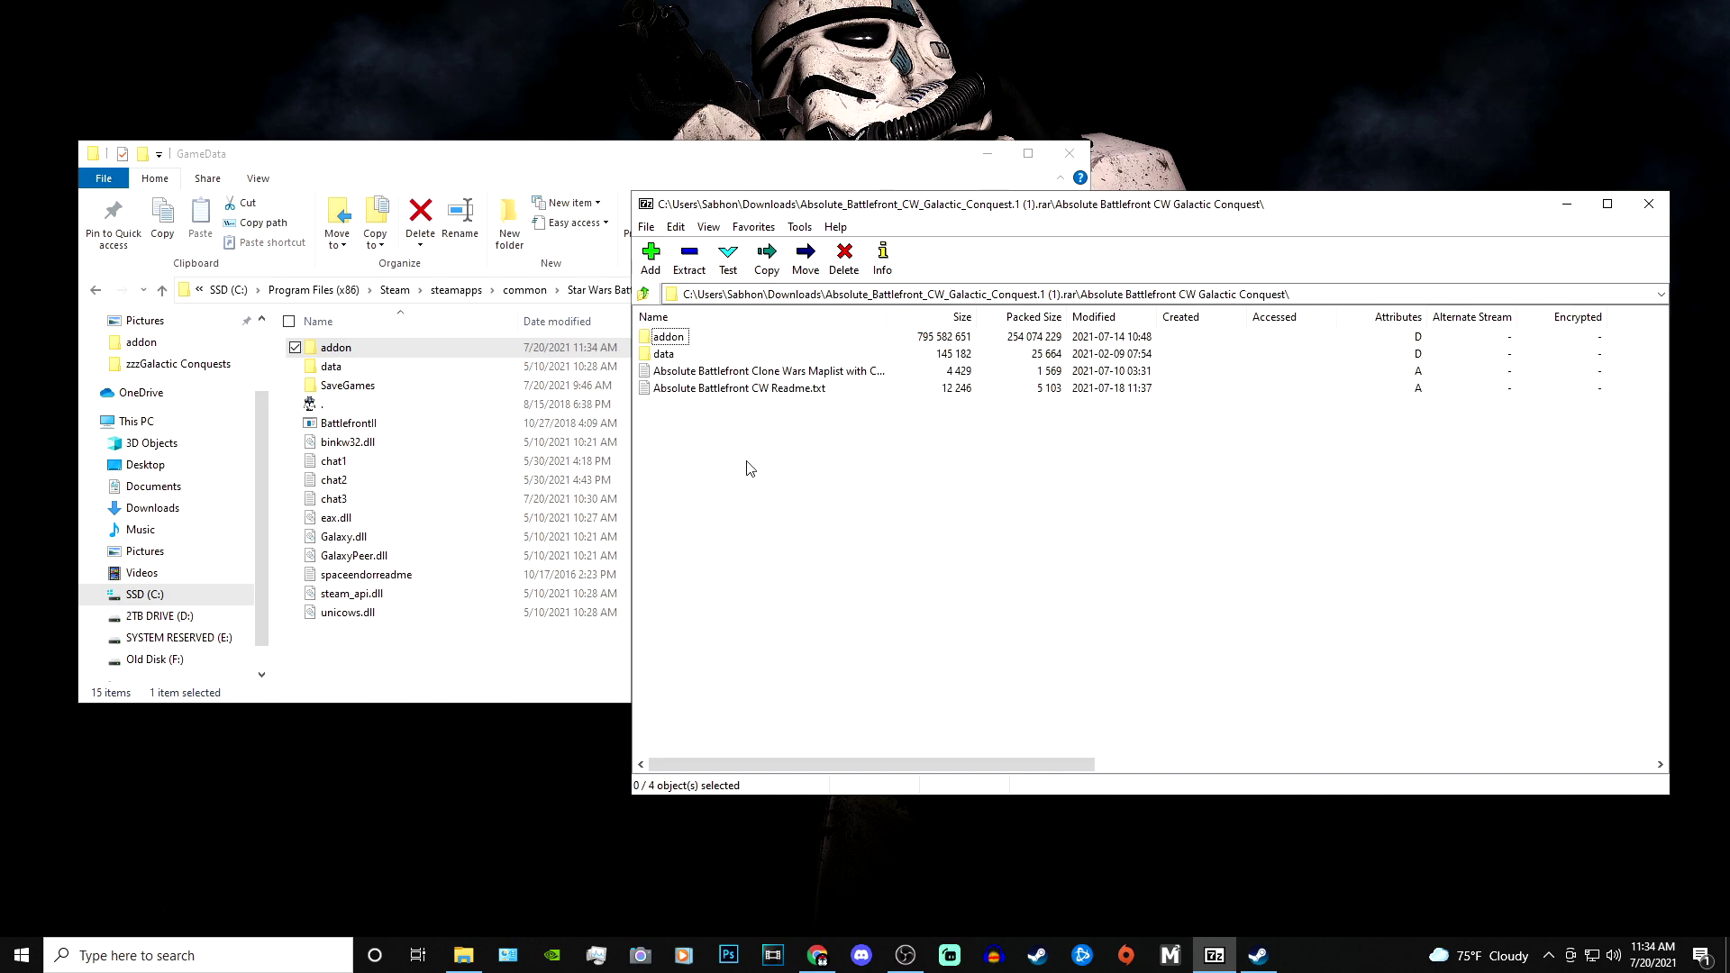
pyautogui.click(490, 178)
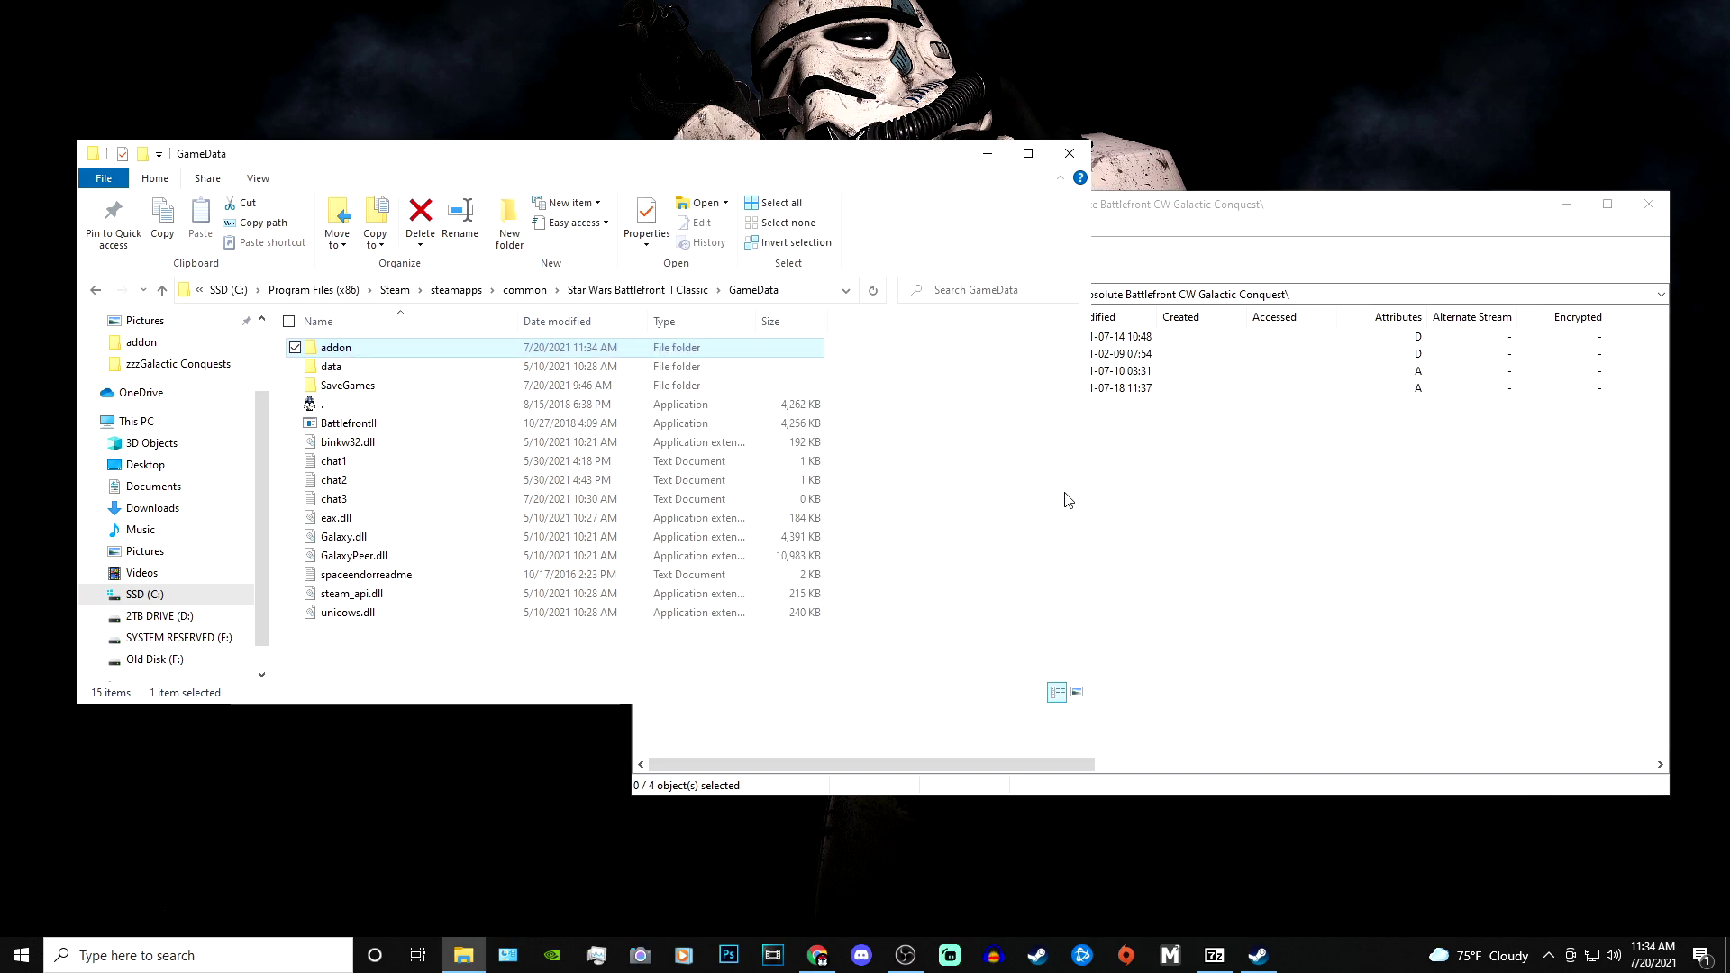
pyautogui.click(1198, 536)
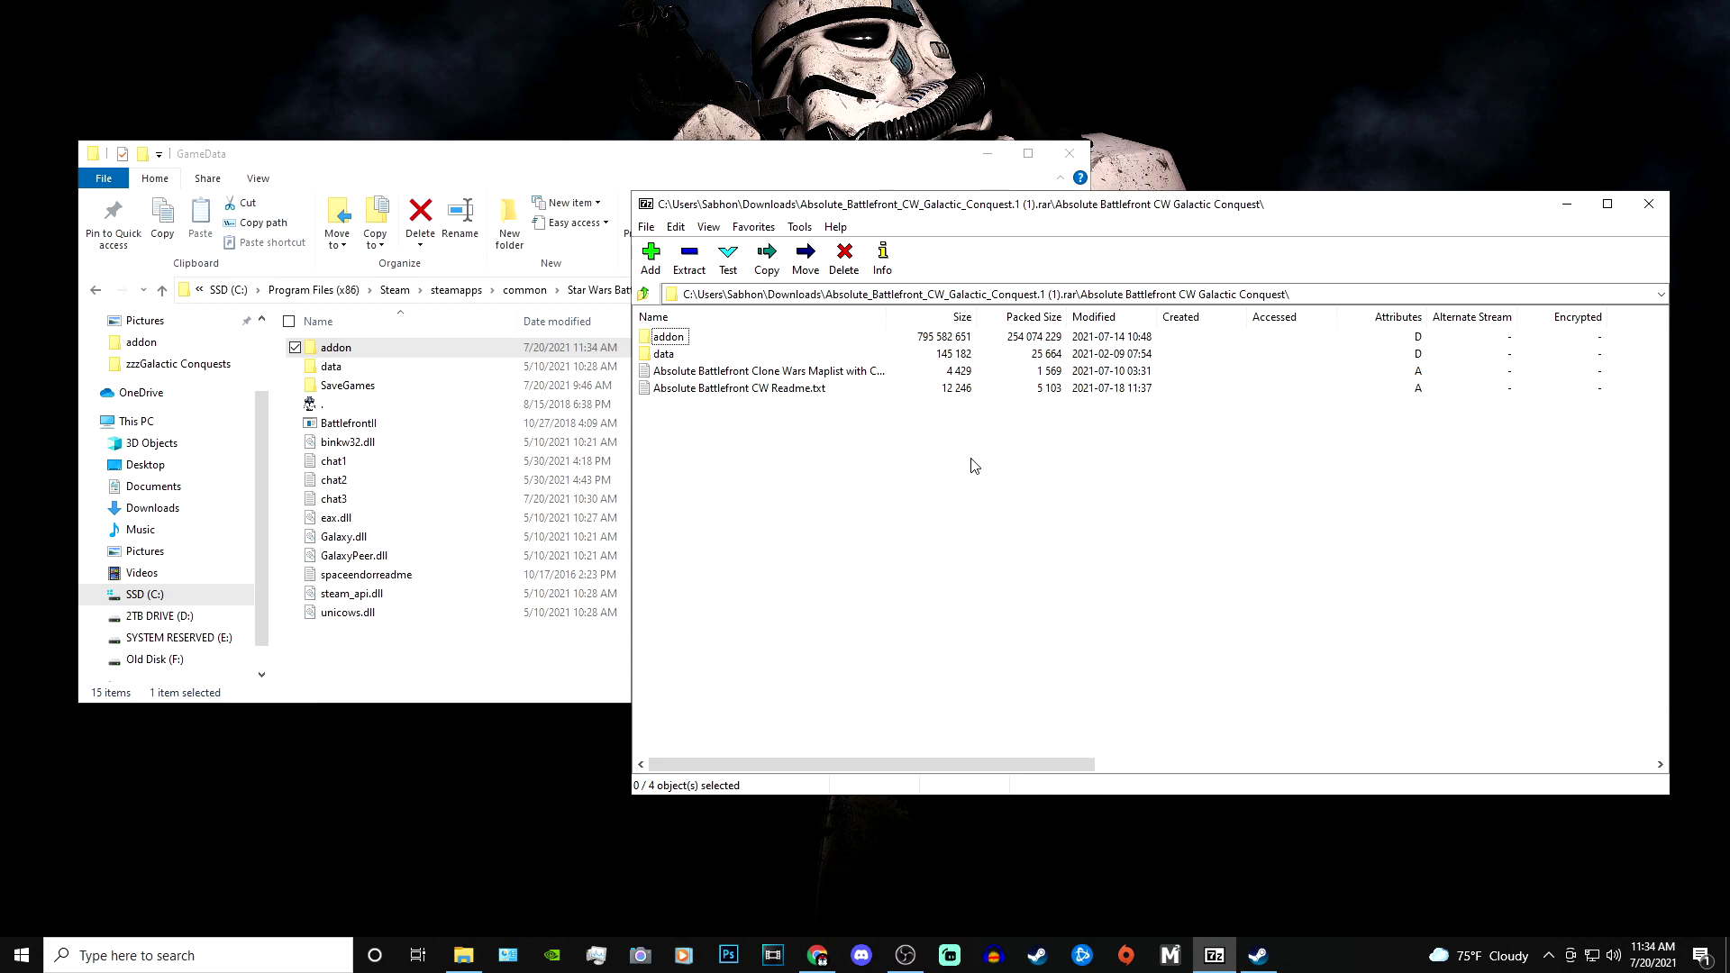
# Open GameData\addon to confirm the AbsoluteBattlefrontCW folder is present
pyautogui.click(425, 347)
pyautogui.doubleClick(416, 348)
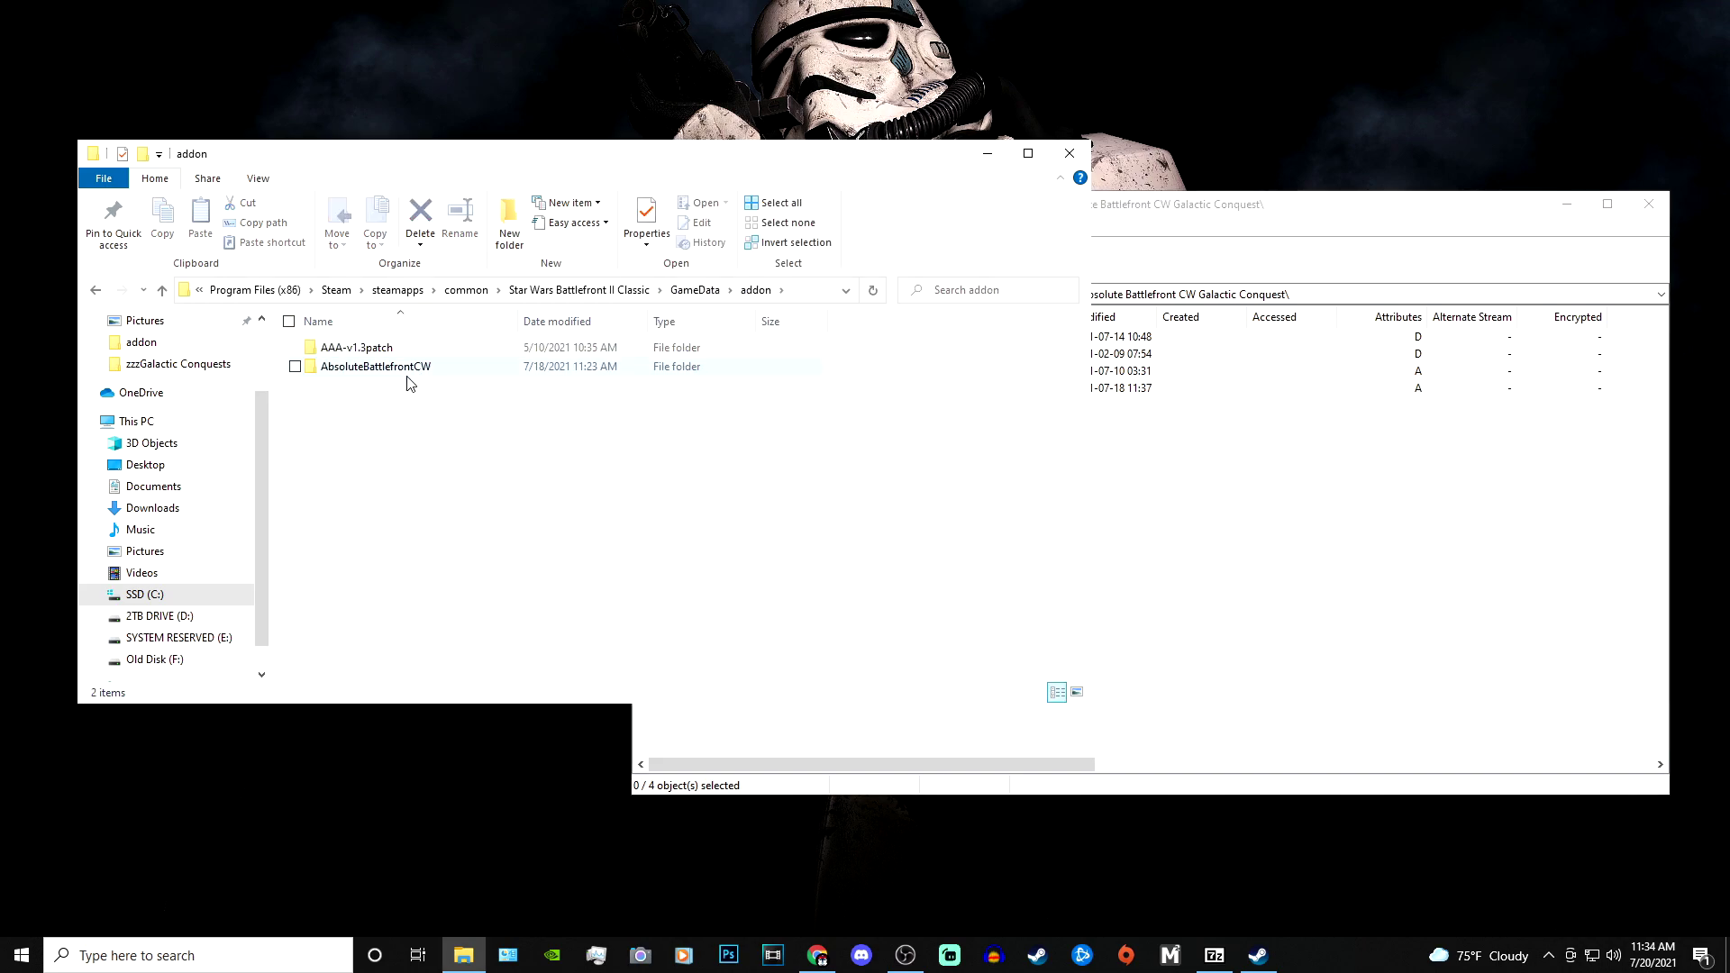
pyautogui.click(407, 371)
pyautogui.click(418, 456)
pyautogui.click(1324, 587)
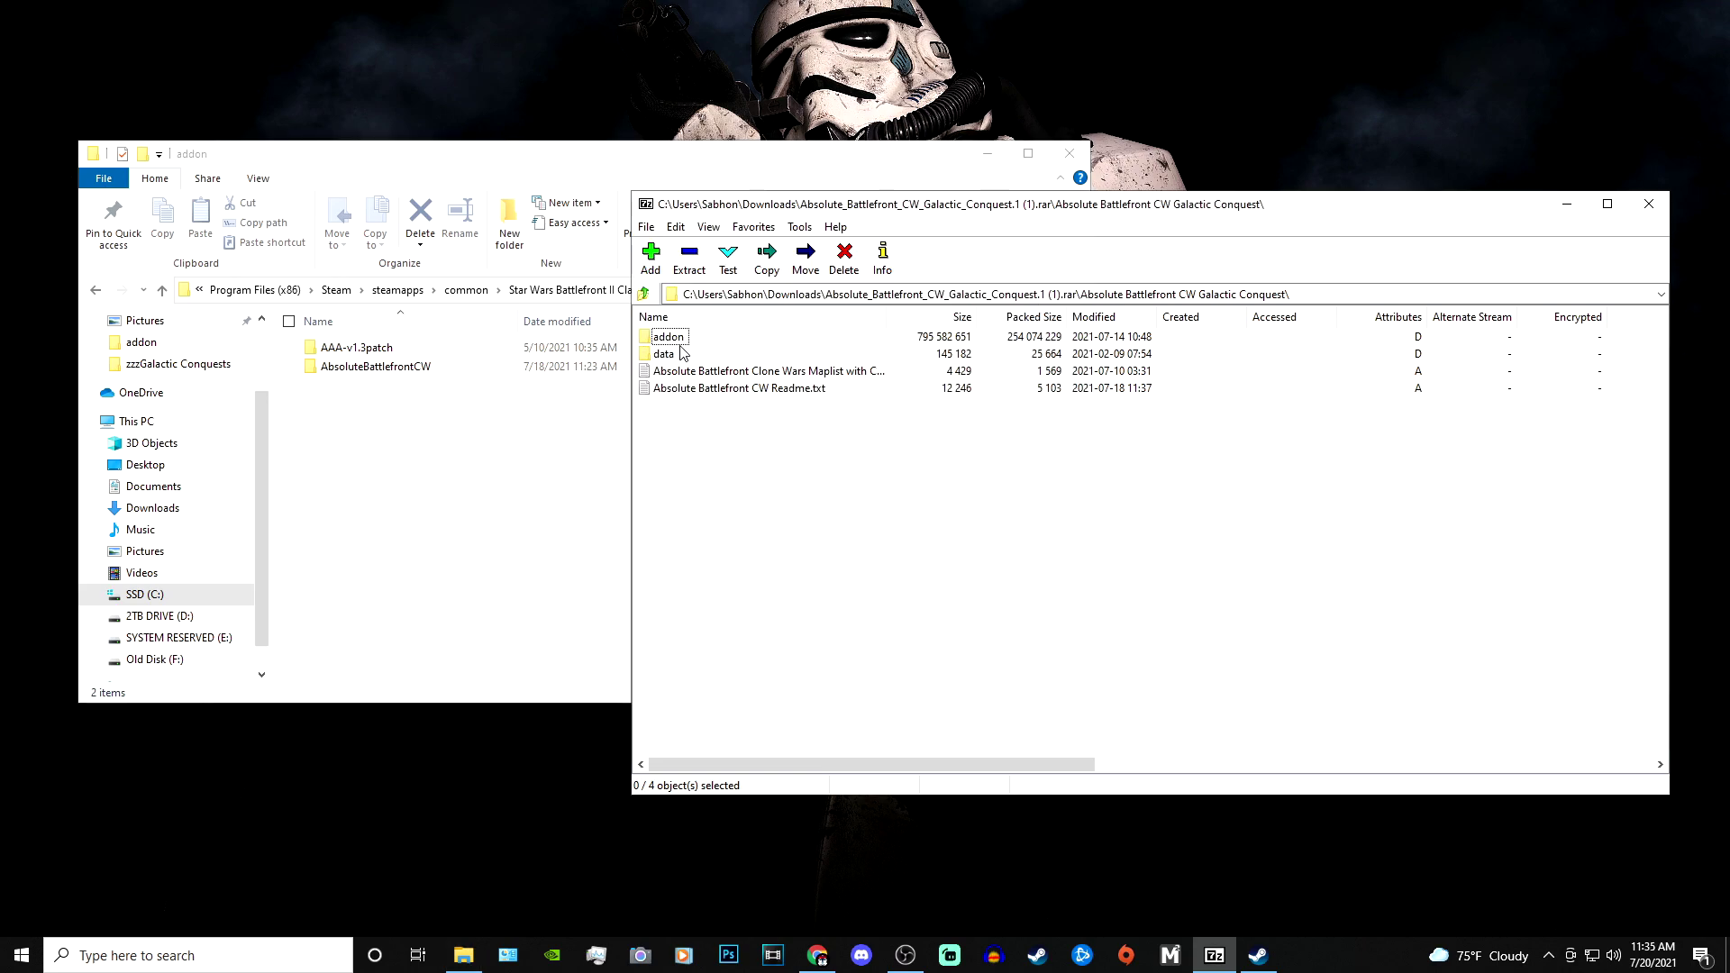
pyautogui.click(405, 412)
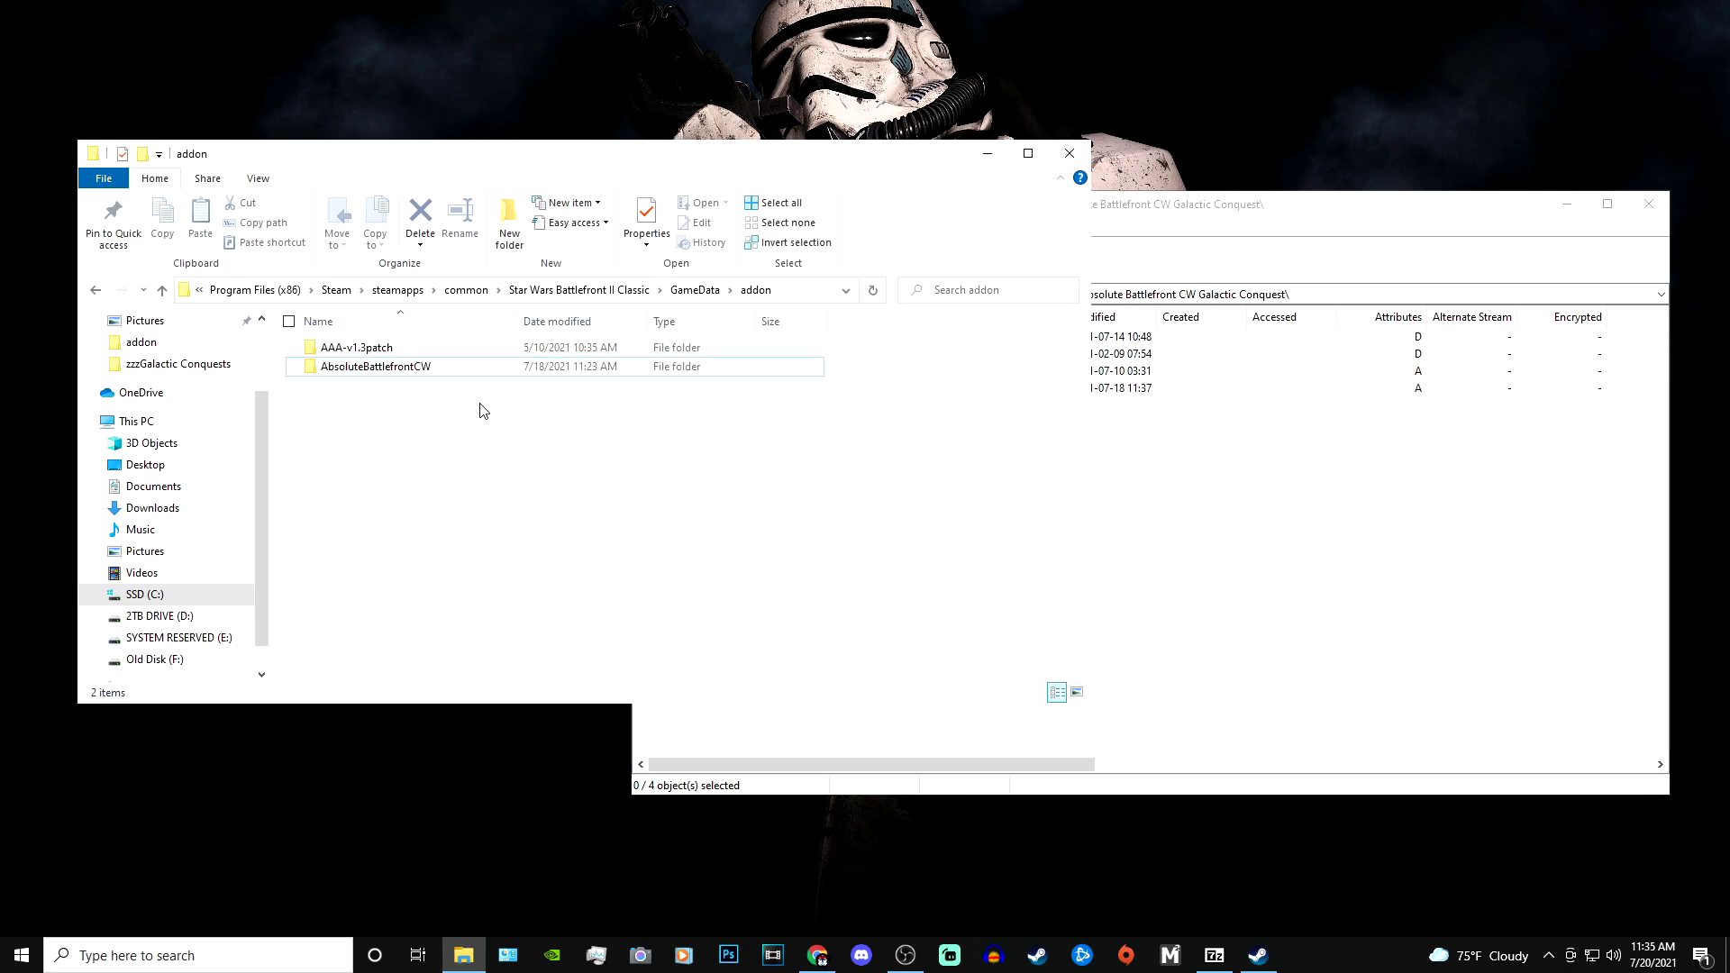
pyautogui.click(1212, 540)
pyautogui.click(660, 538)
pyautogui.click(1158, 557)
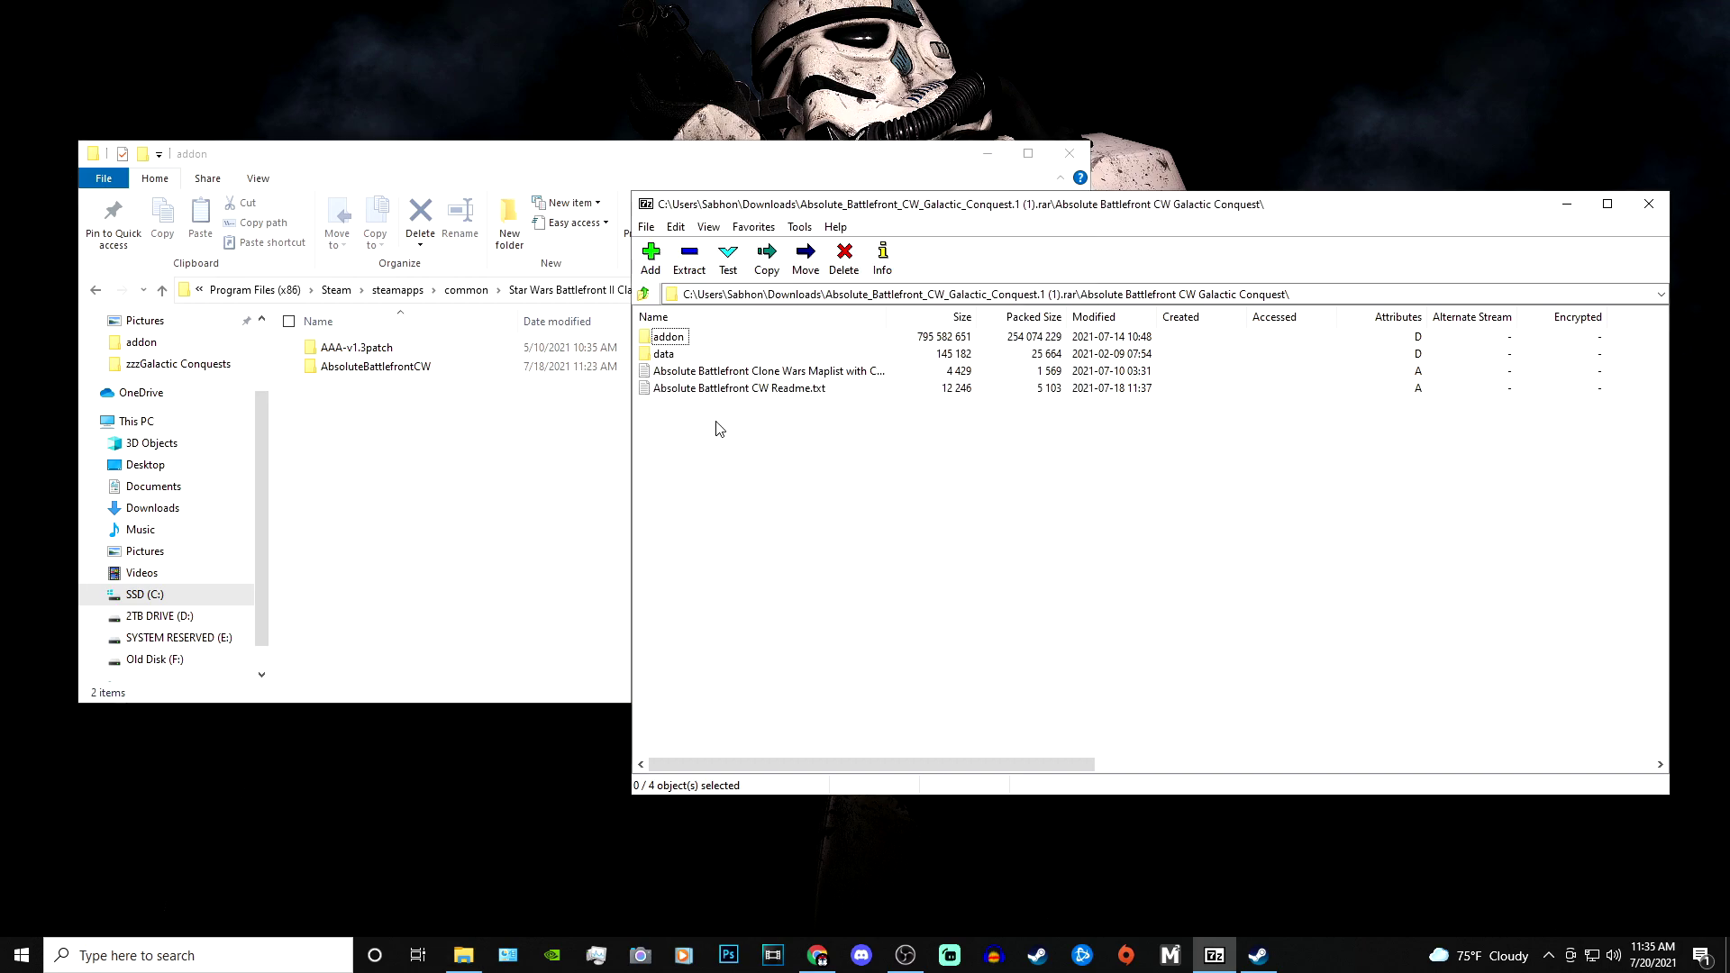
# Read the Readme's INSTALLATION notes, minimize Notepad, and select the Clone Wars maplist file
pyautogui.doubleClick(728, 389)
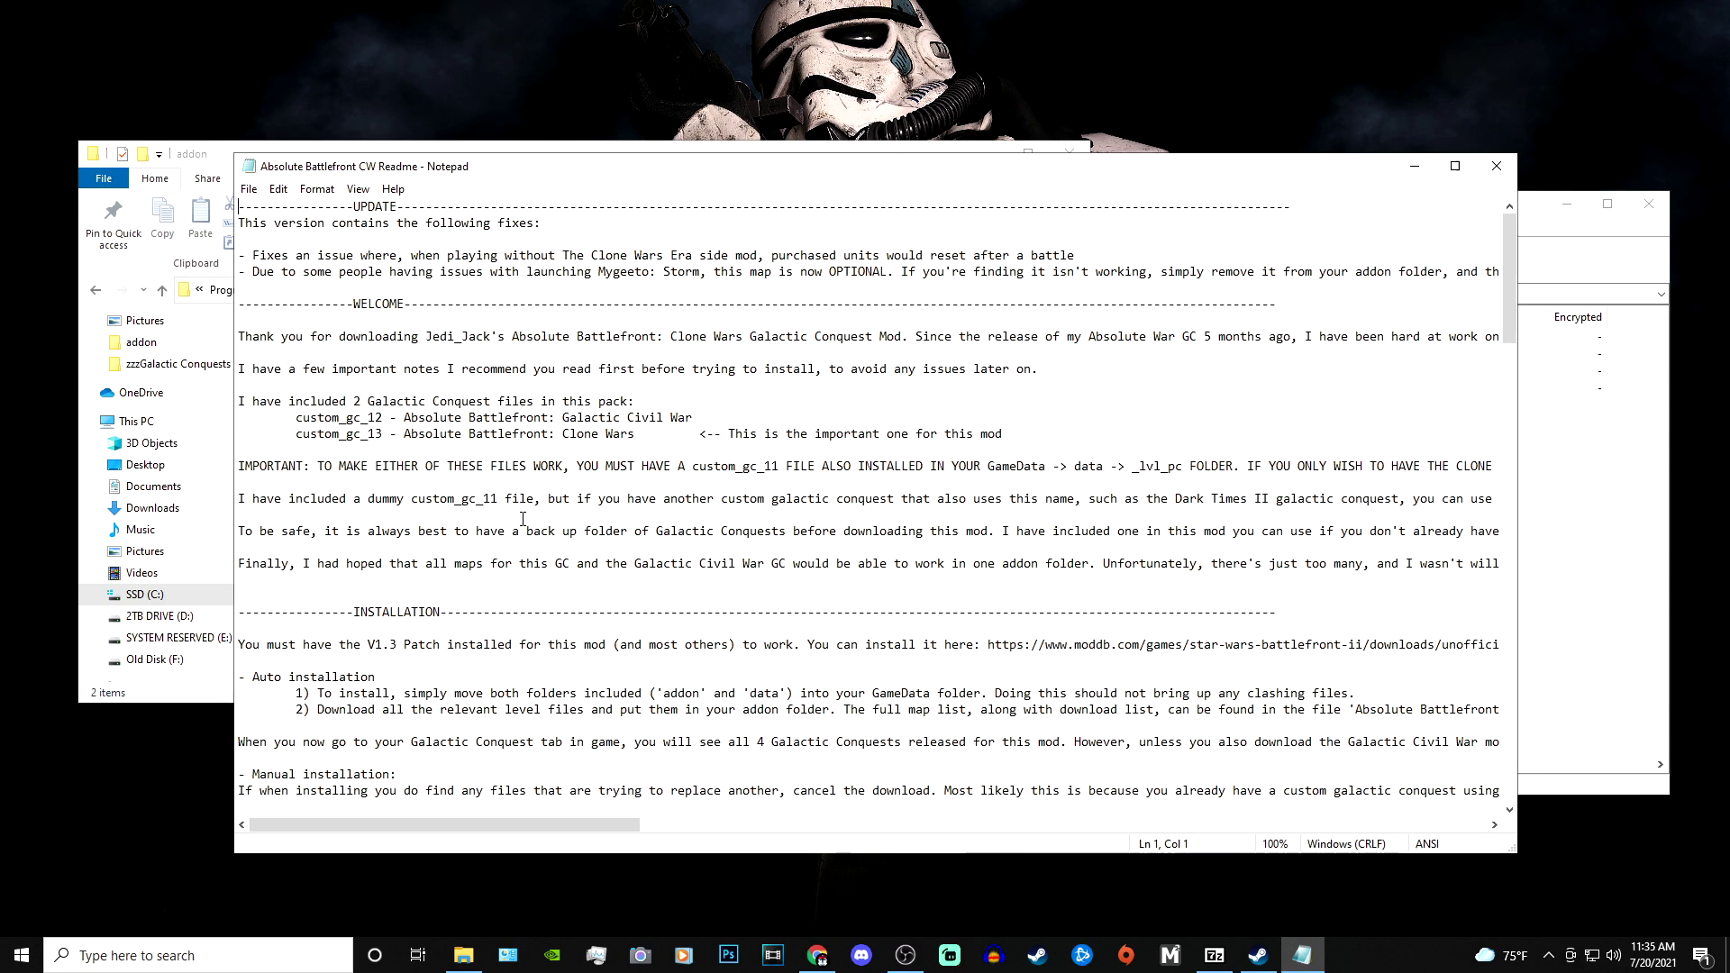
pyautogui.scroll(-4, 523, 519)
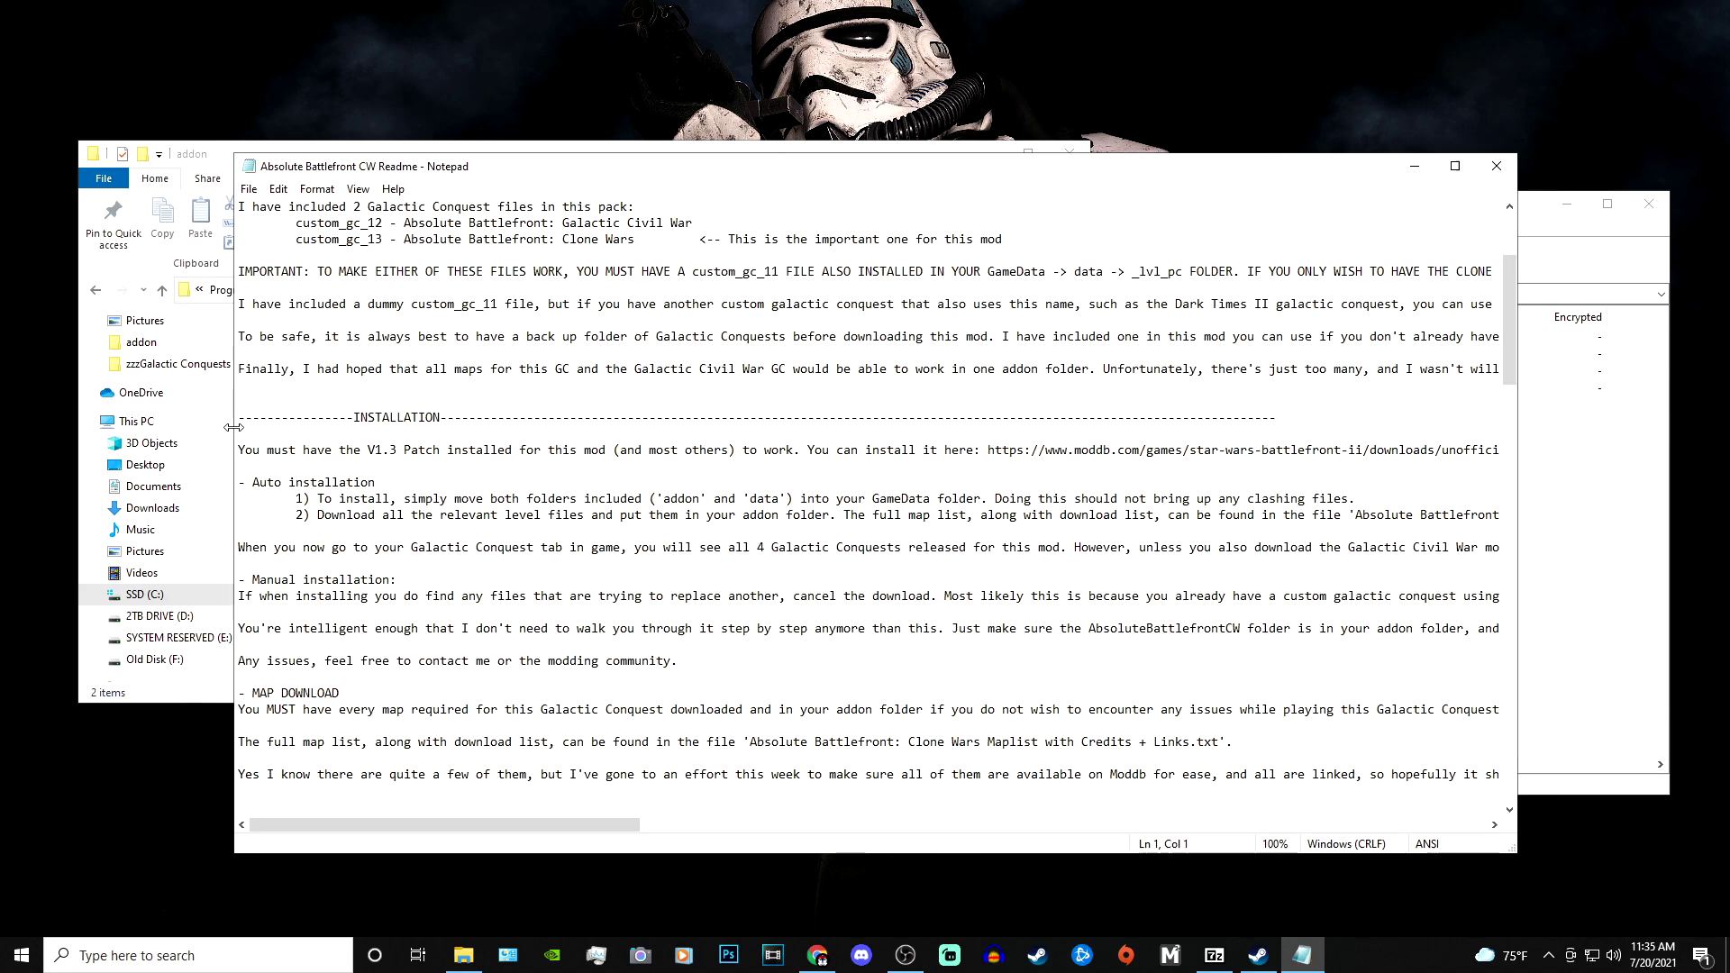
pyautogui.scroll(-1, 258, 398)
pyautogui.moveTo(252, 397); pyautogui.dragTo(241, 581)
pyautogui.scroll(-11, 697, 582)
pyautogui.scroll(10, 697, 582)
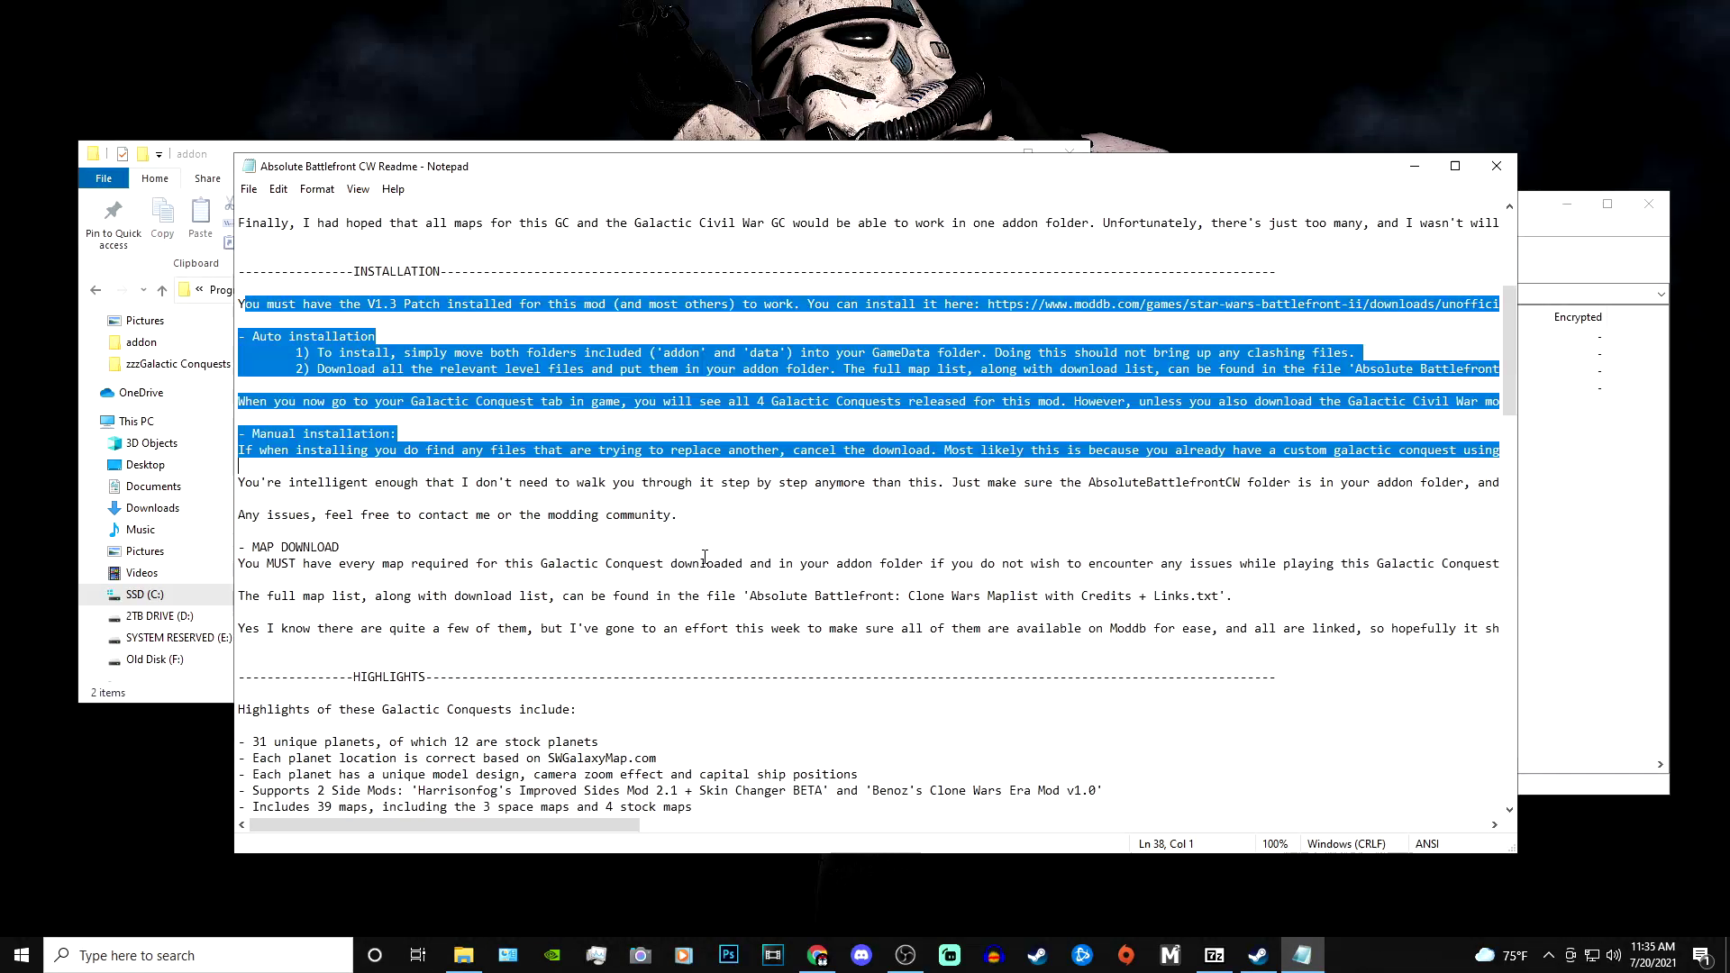
pyautogui.click(1302, 954)
pyautogui.click(898, 565)
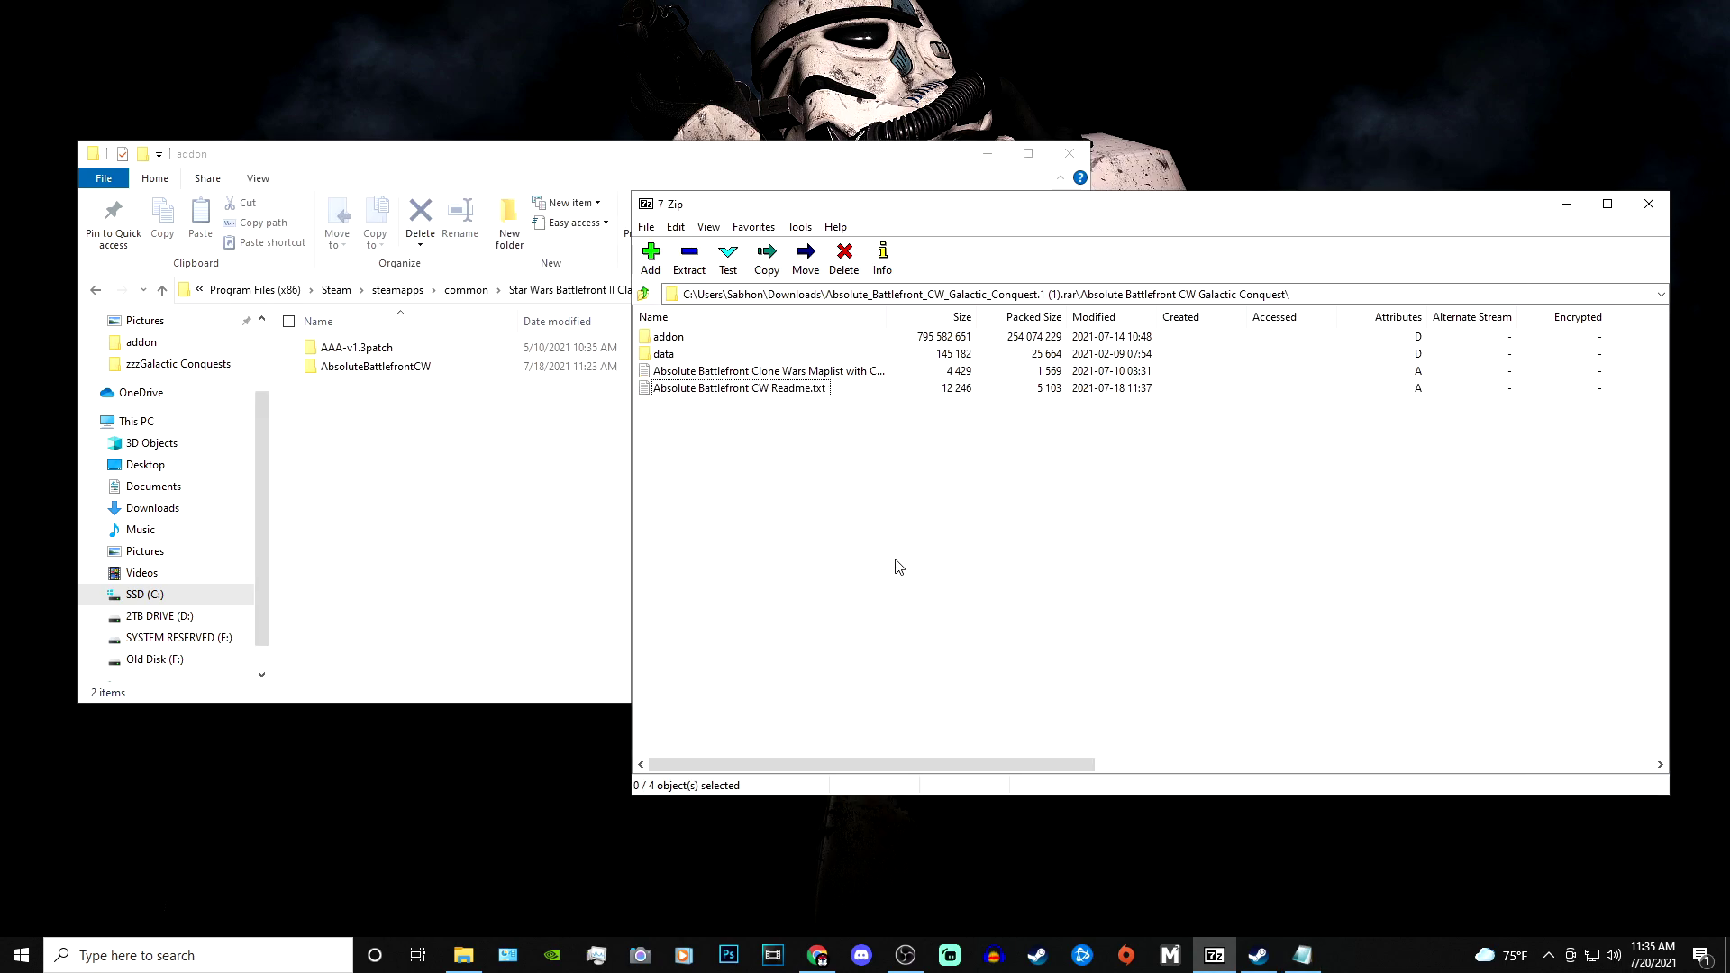
pyautogui.click(667, 372)
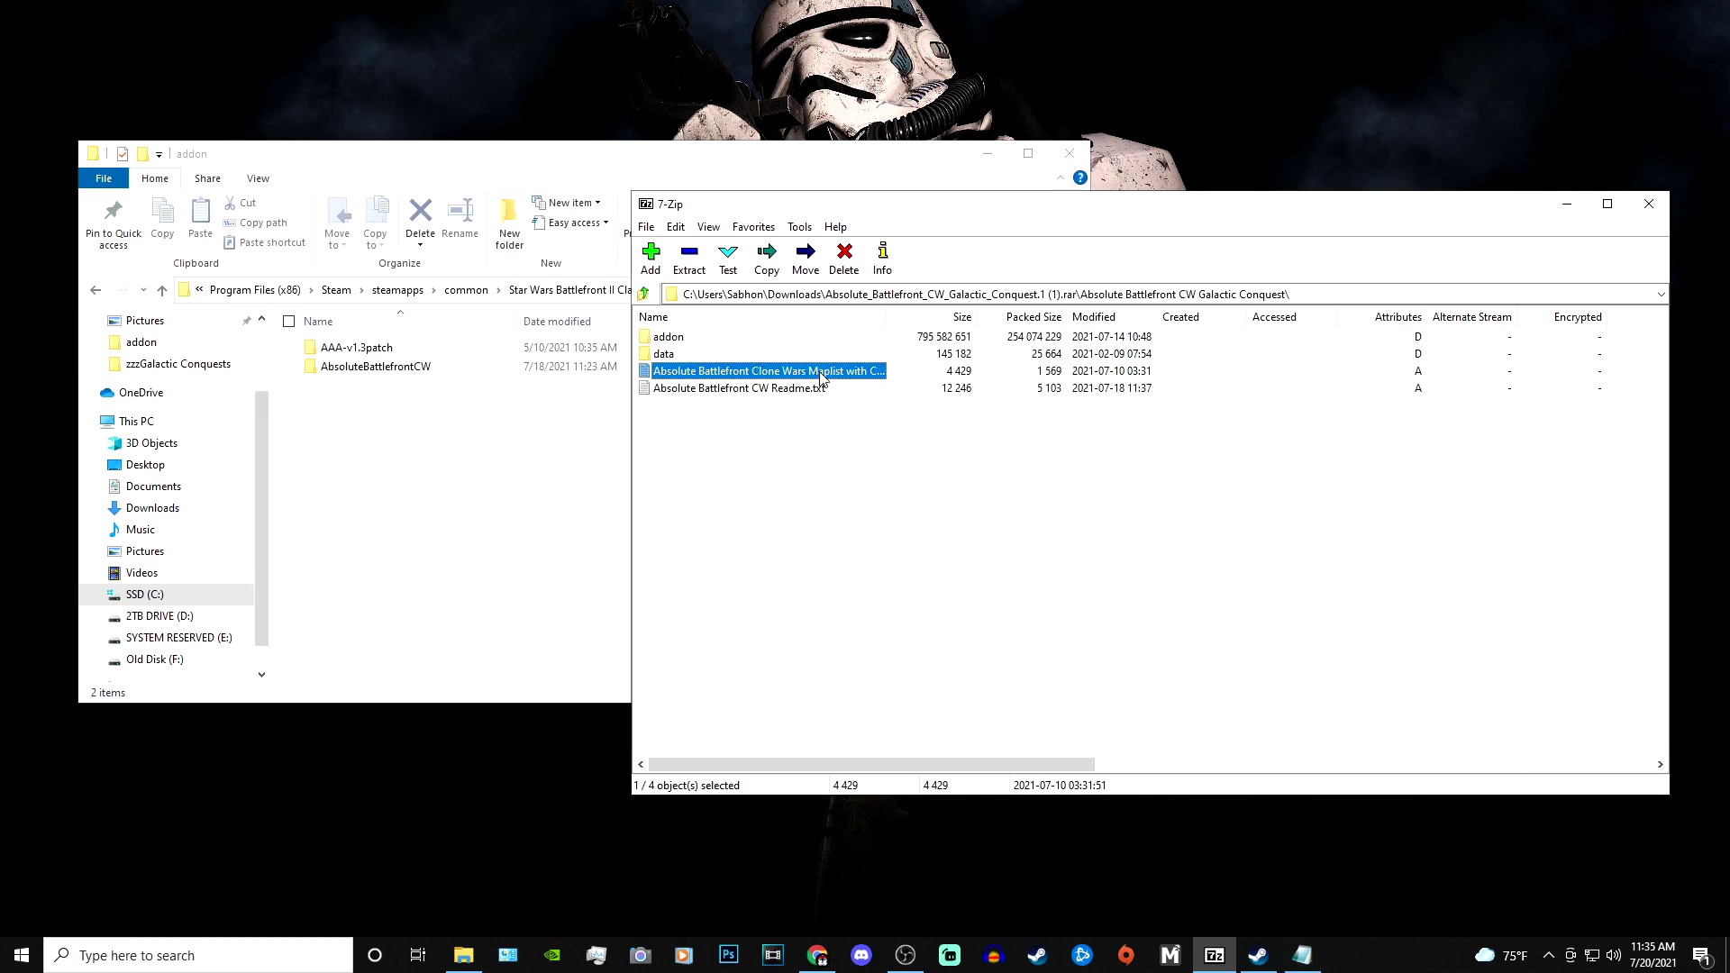
# Open the Clone Wars maplist and review its REQUIRED MAP MODS section
pyautogui.doubleClick(821, 378)
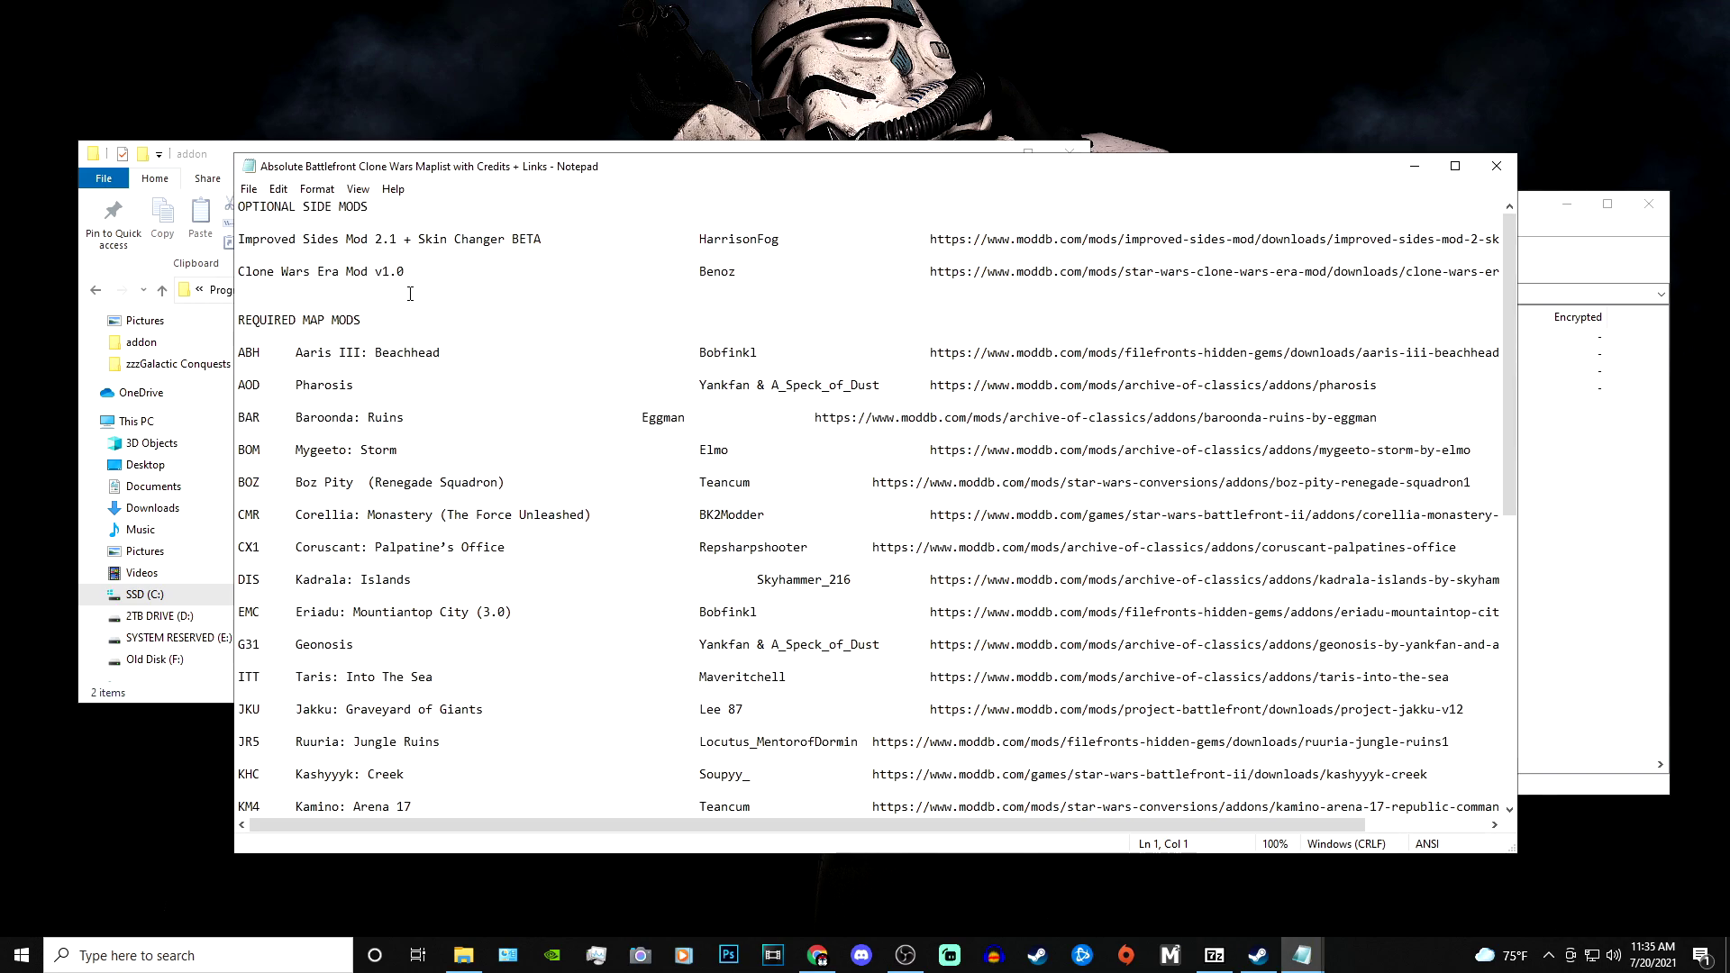
pyautogui.moveTo(244, 320); pyautogui.dragTo(392, 321)
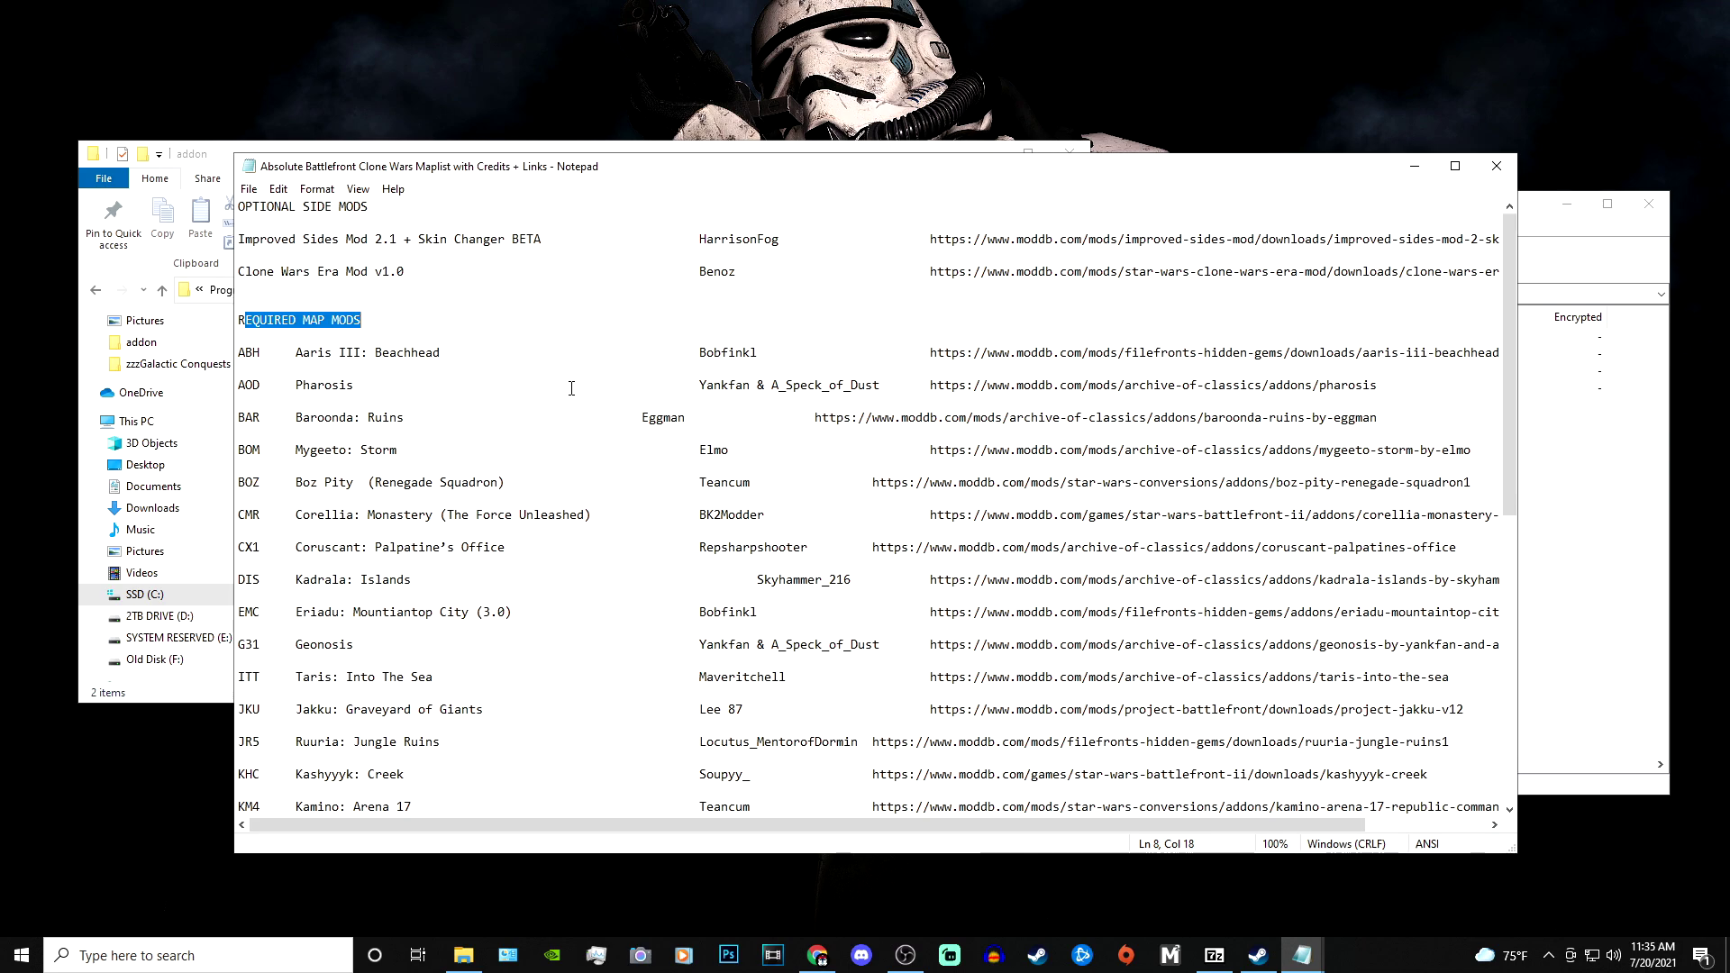
pyautogui.scroll(-3, 571, 388)
pyautogui.scroll(-2, 571, 408)
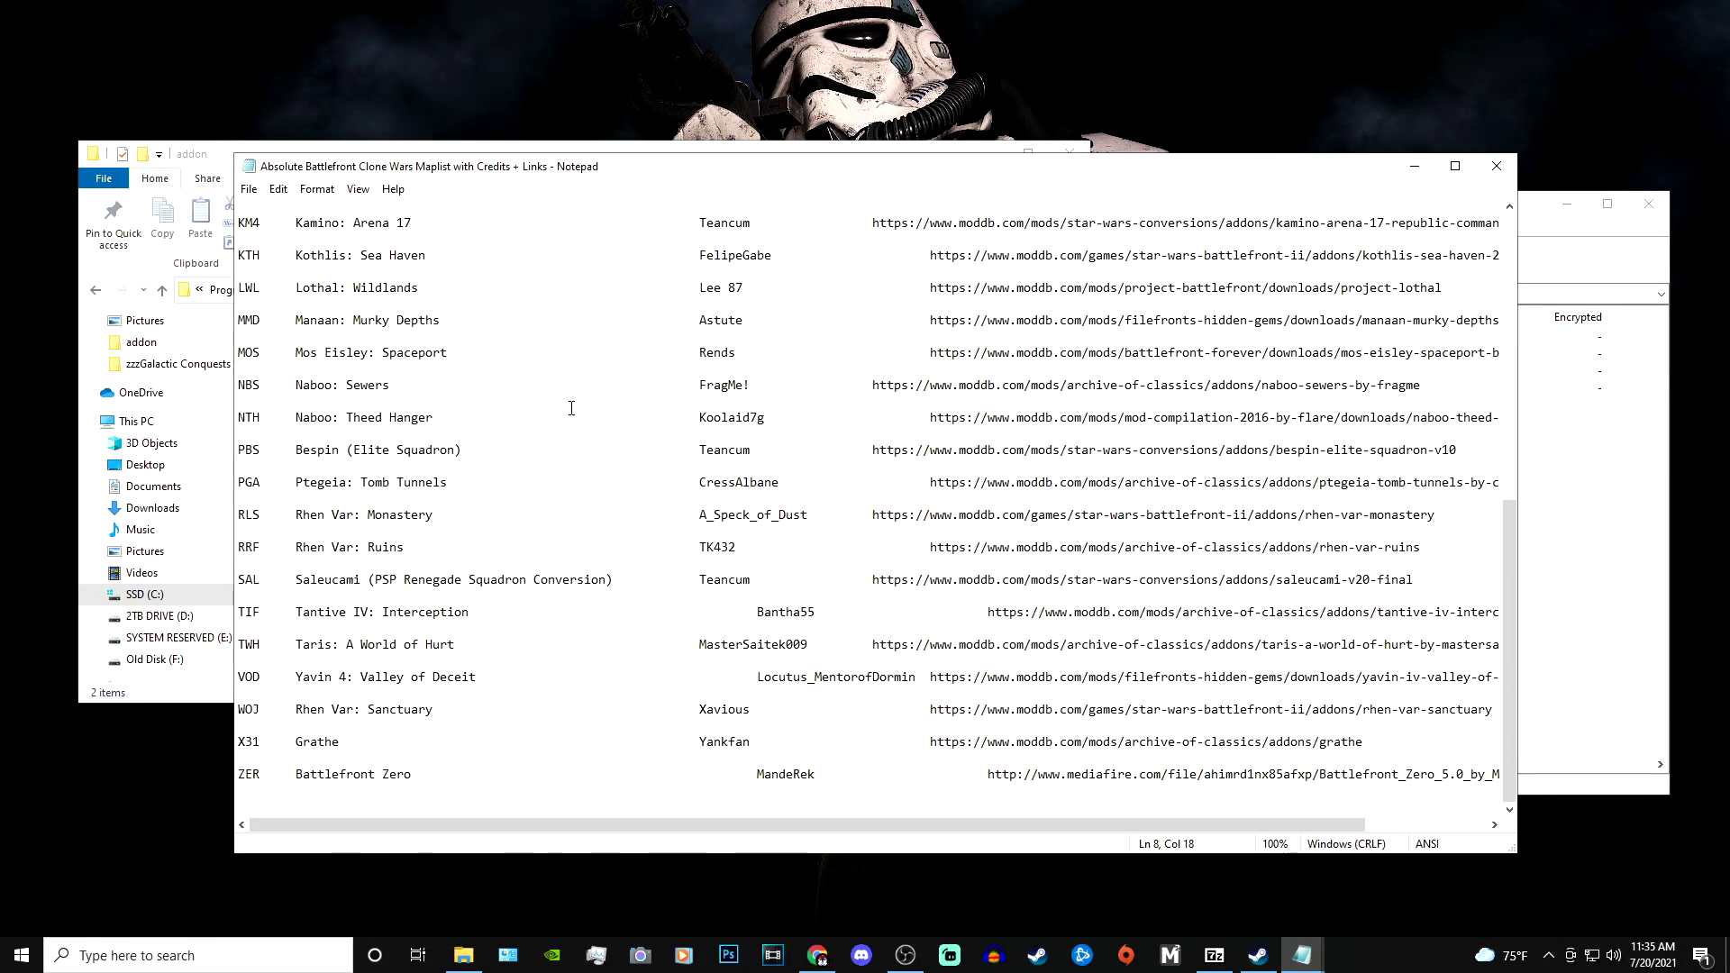
pyautogui.click(287, 144)
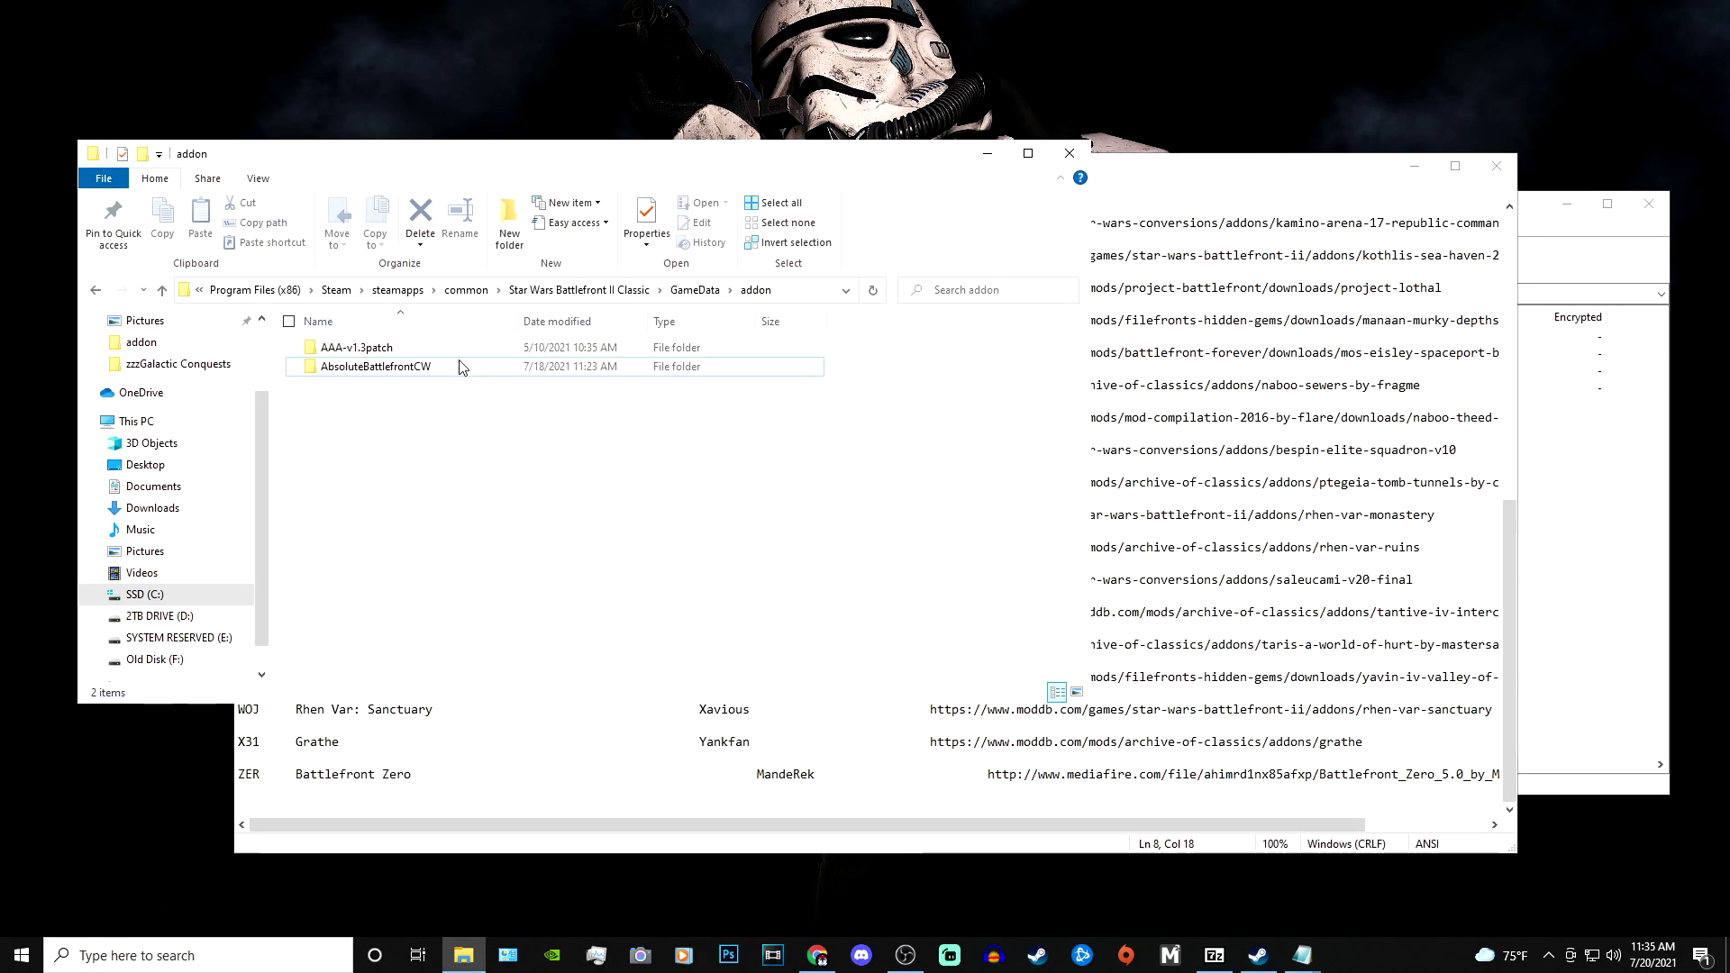
pyautogui.click(1225, 178)
pyautogui.moveTo(683, 171); pyautogui.dragTo(792, 201)
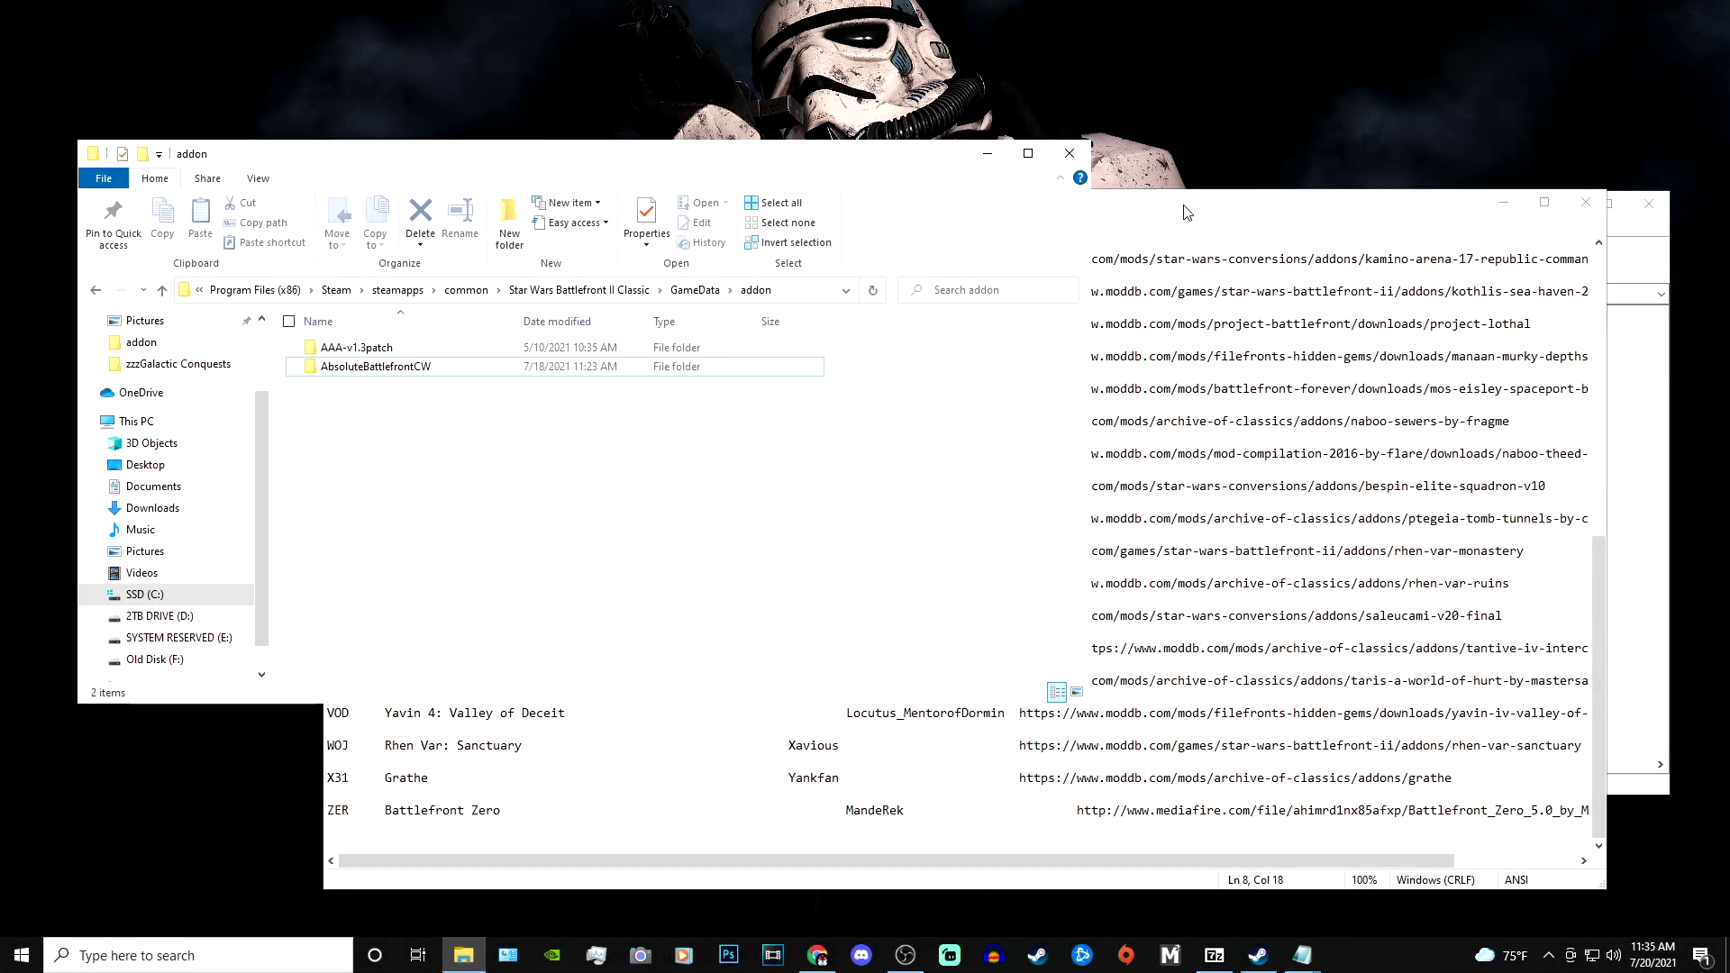
pyautogui.click(1183, 205)
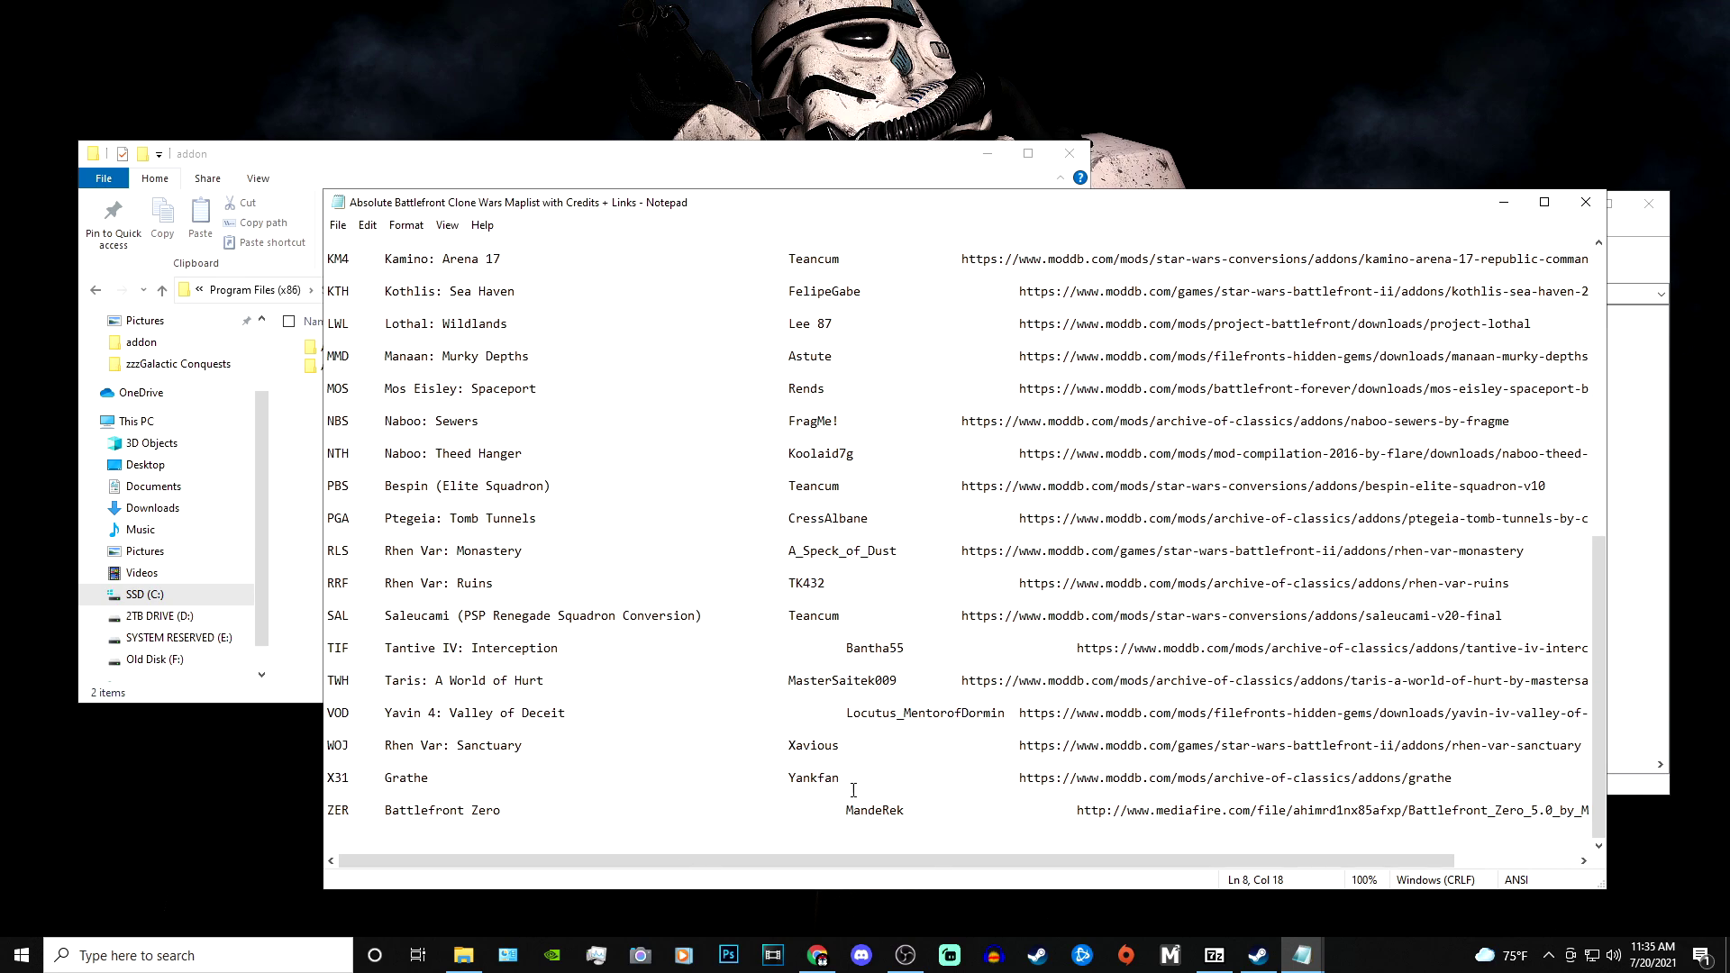
pyautogui.scroll(6, 1087, 808)
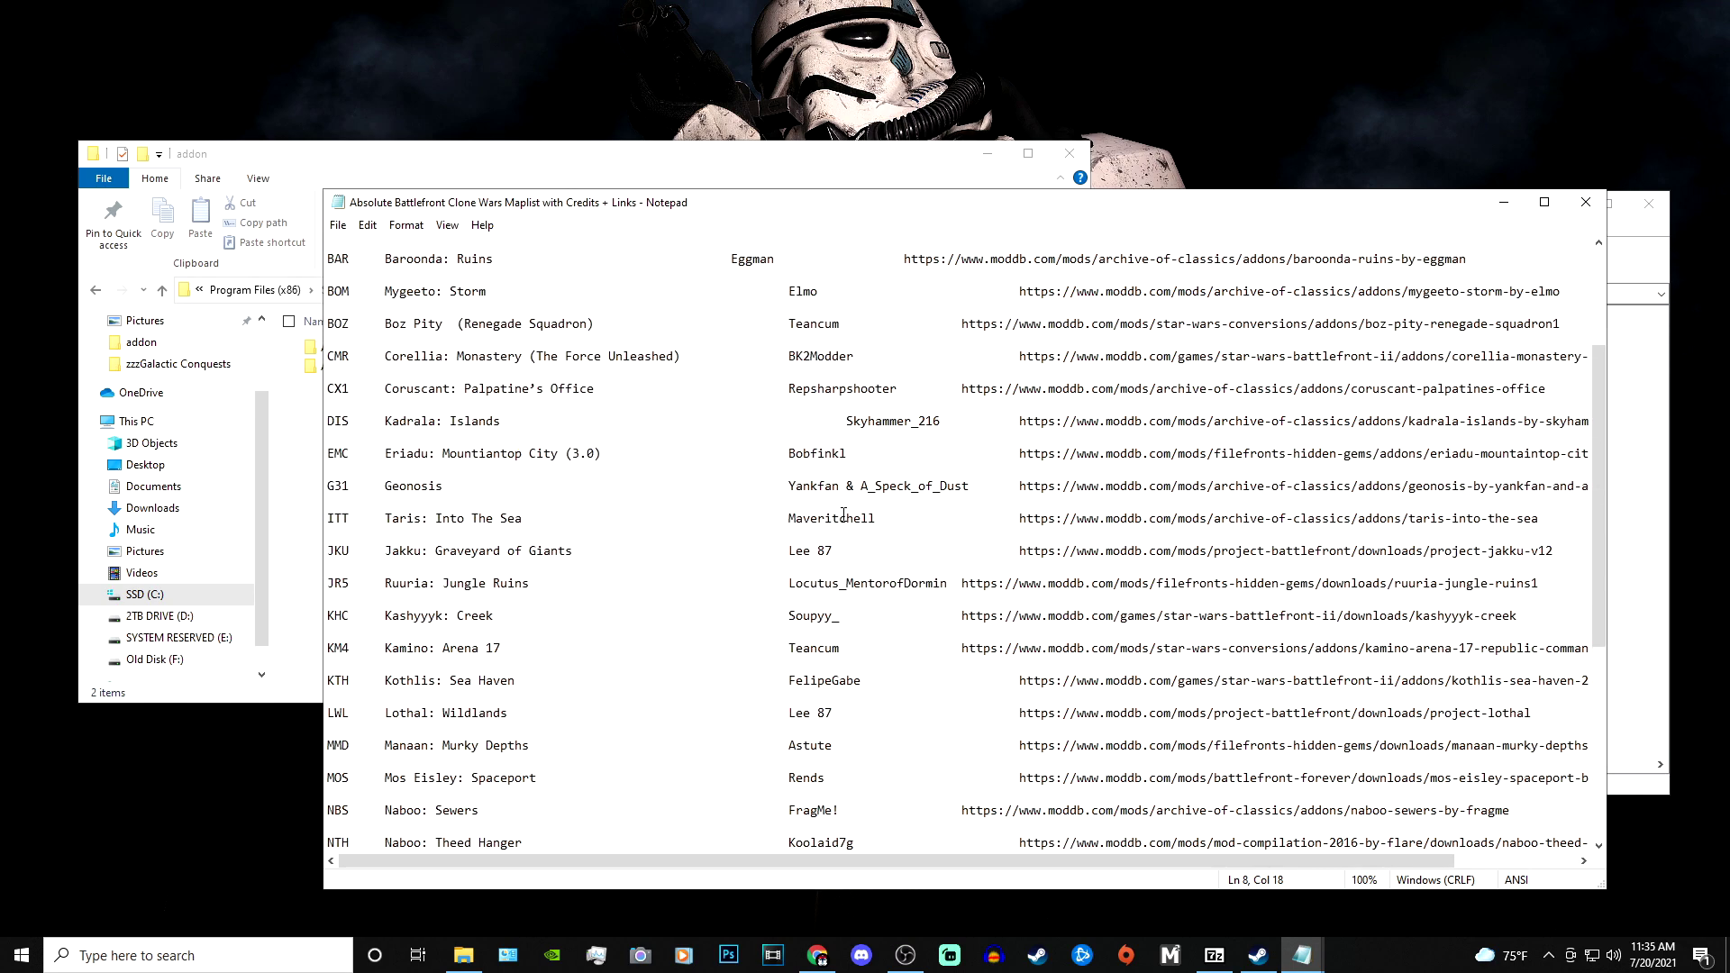
# Select and copy the full ABH (Aaris III: Beachhead) download link
pyautogui.click(1020, 389)
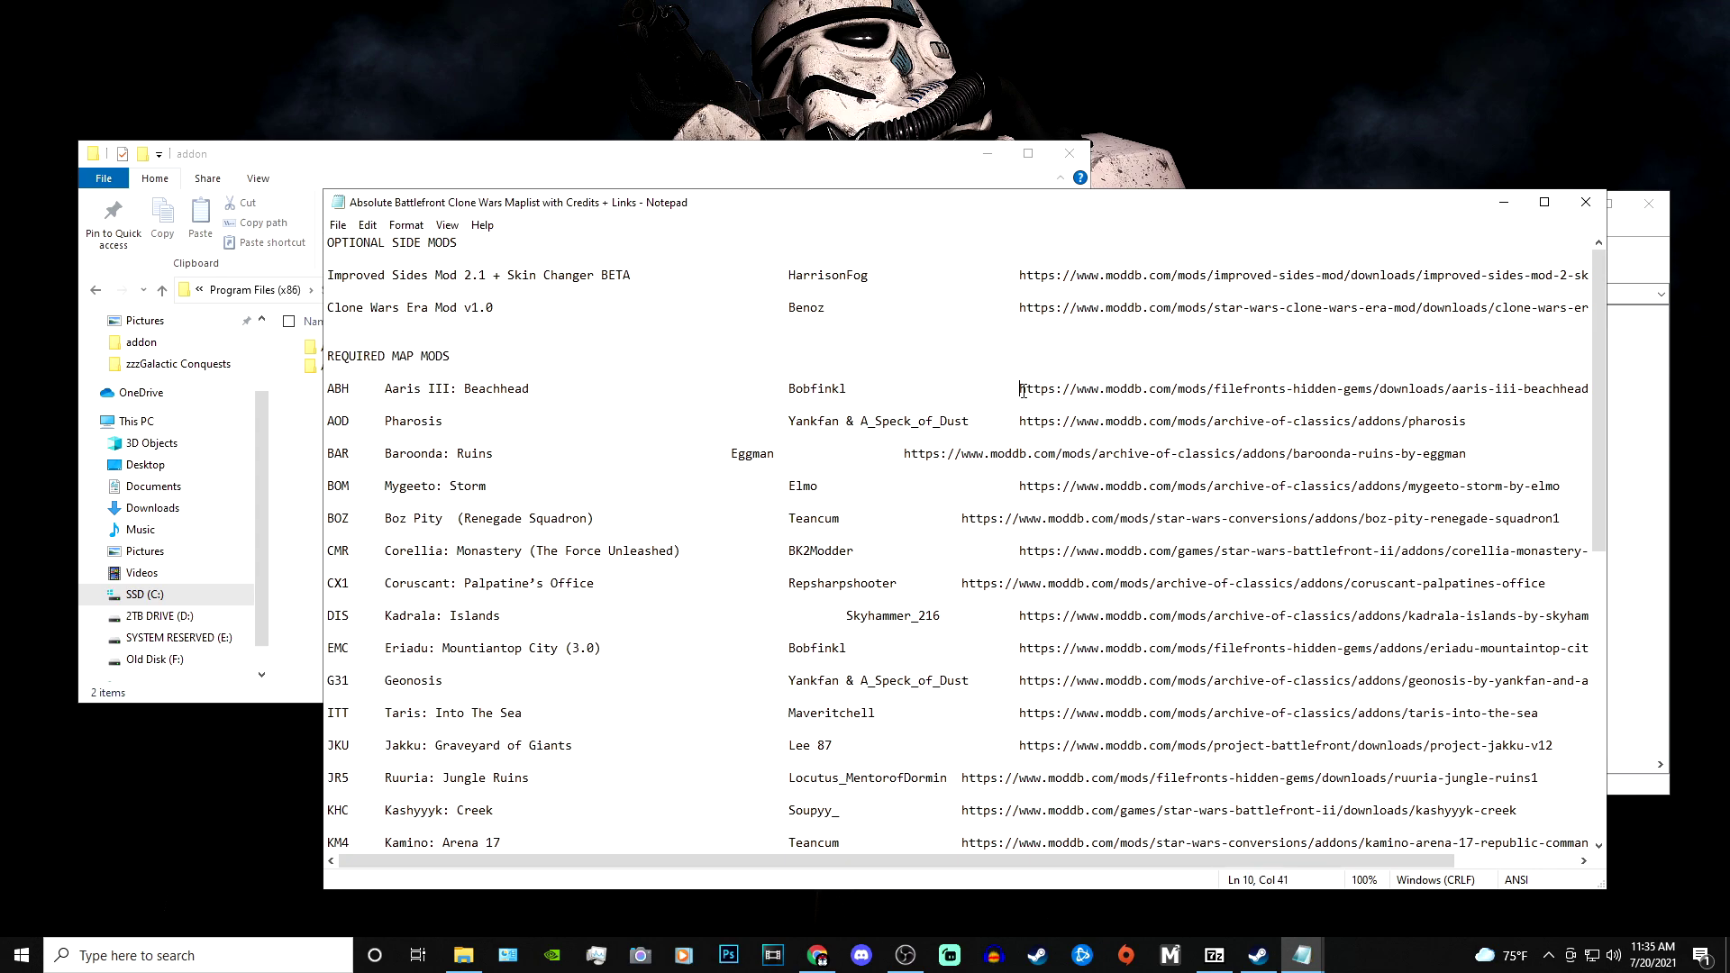
pyautogui.moveTo(1021, 389); pyautogui.dragTo(1532, 397)
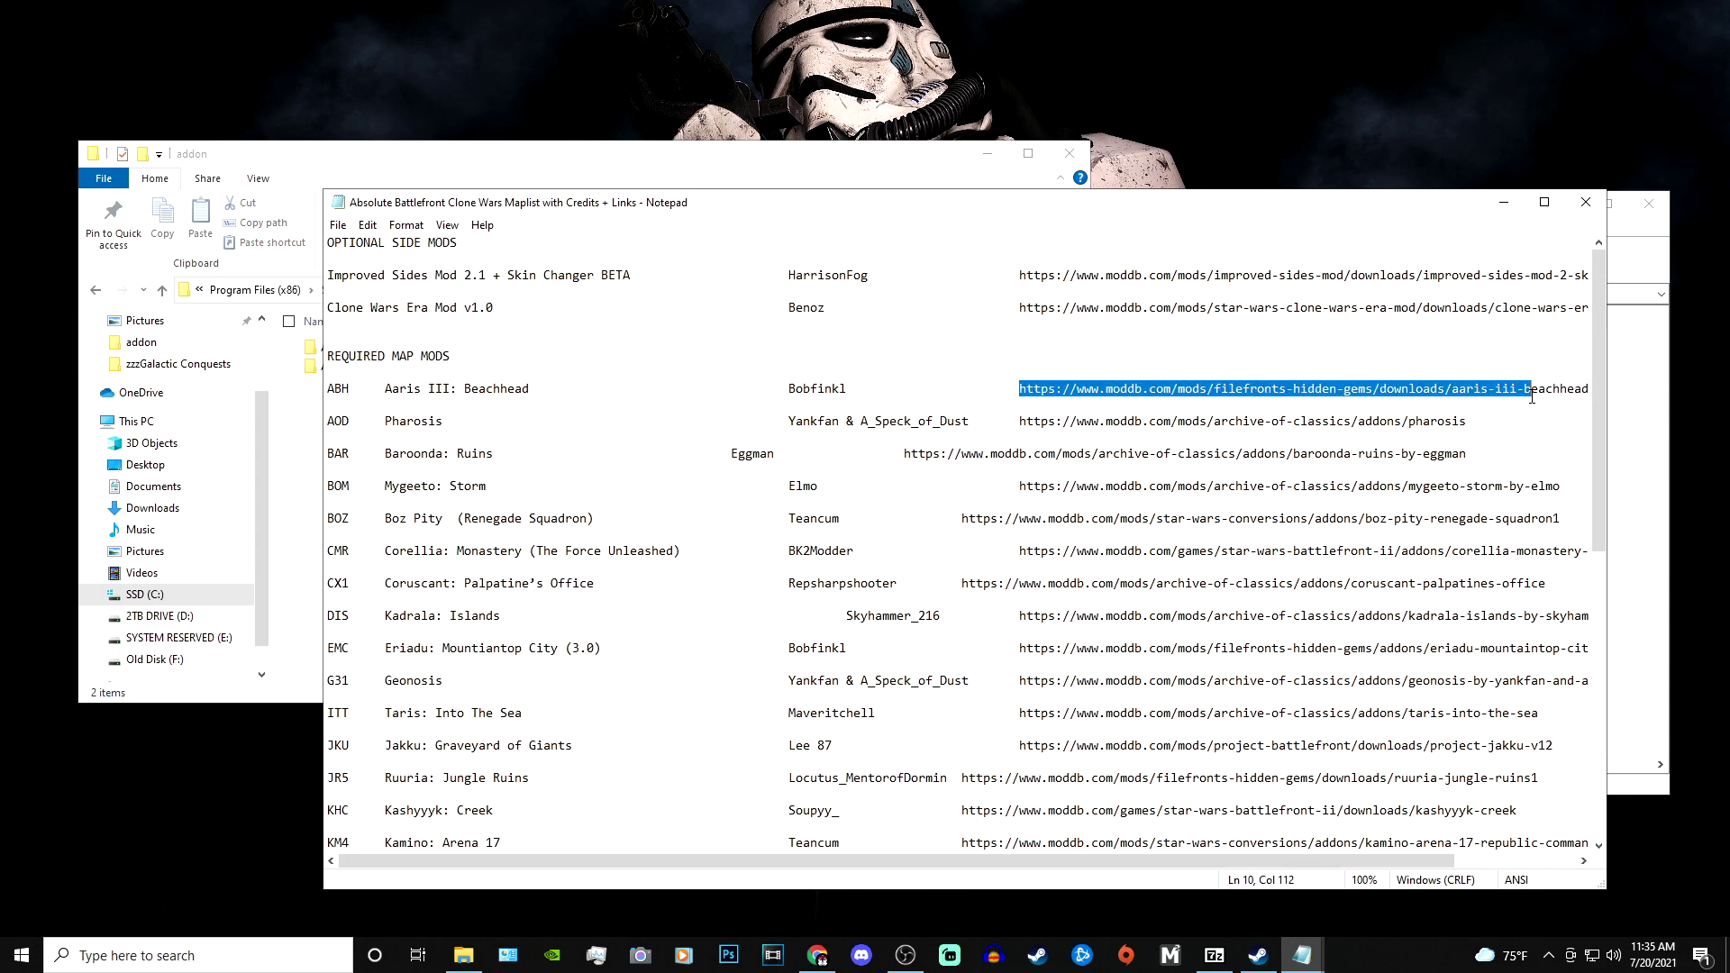
pyautogui.moveTo(1021, 388); pyautogui.dragTo(1597, 383)
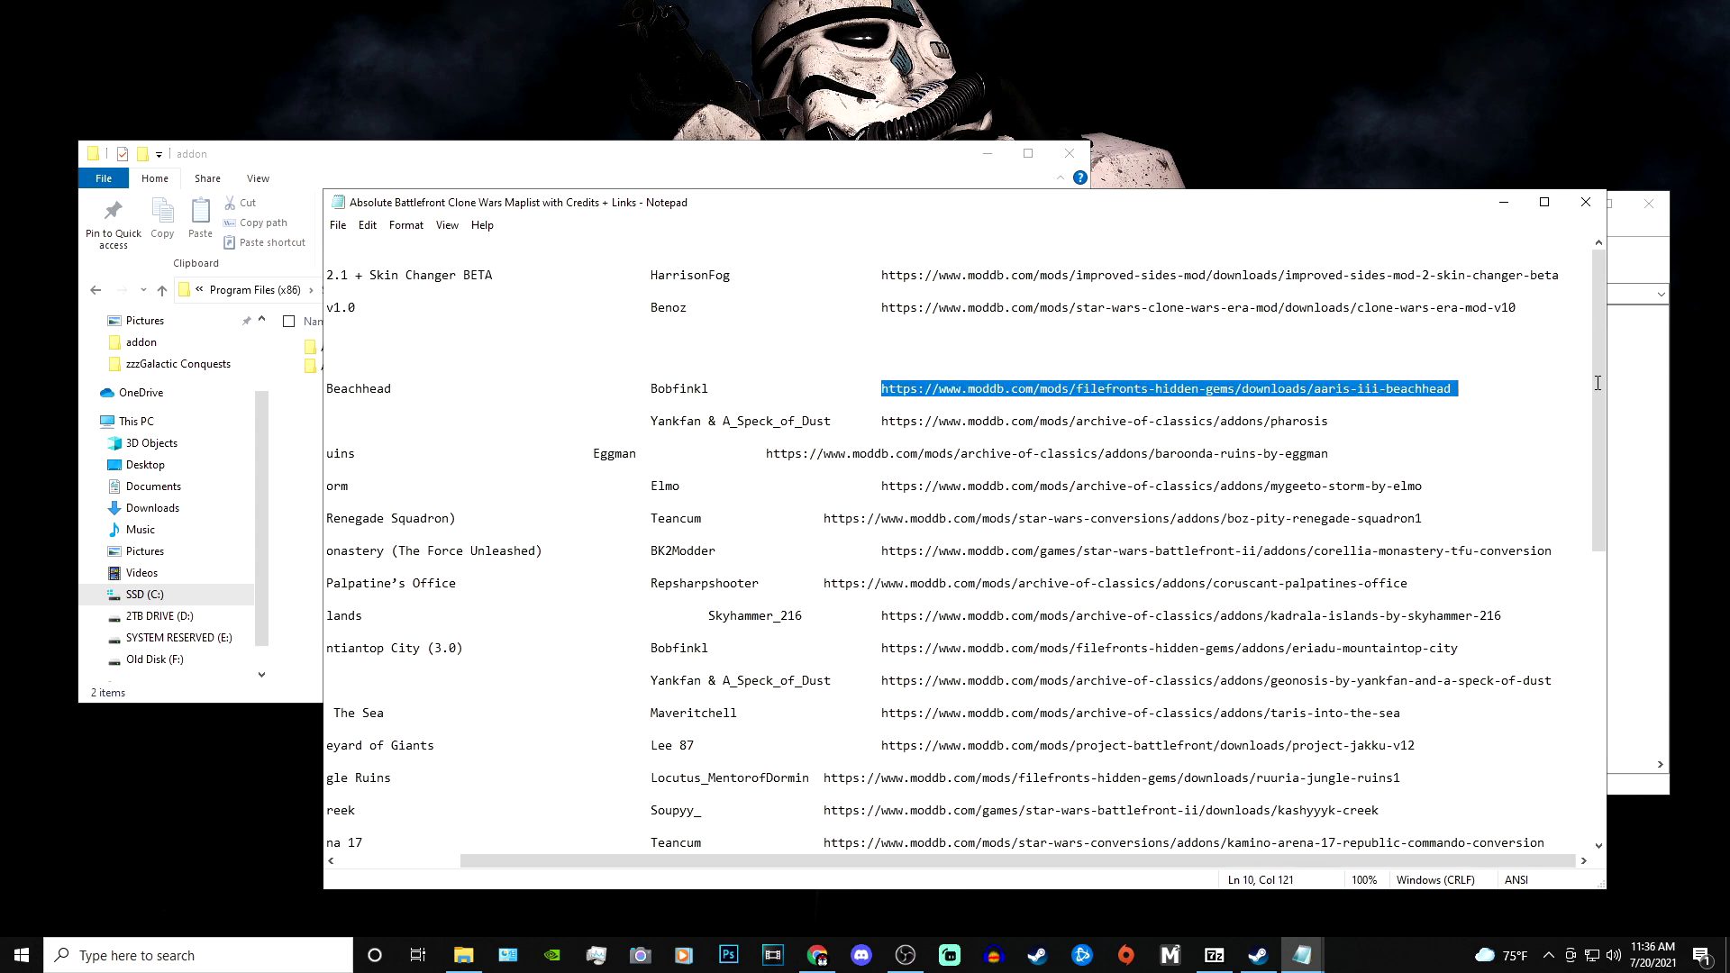
pyautogui.moveTo(1468, 391); pyautogui.dragTo(1452, 389)
pyautogui.rightClick(1407, 390)
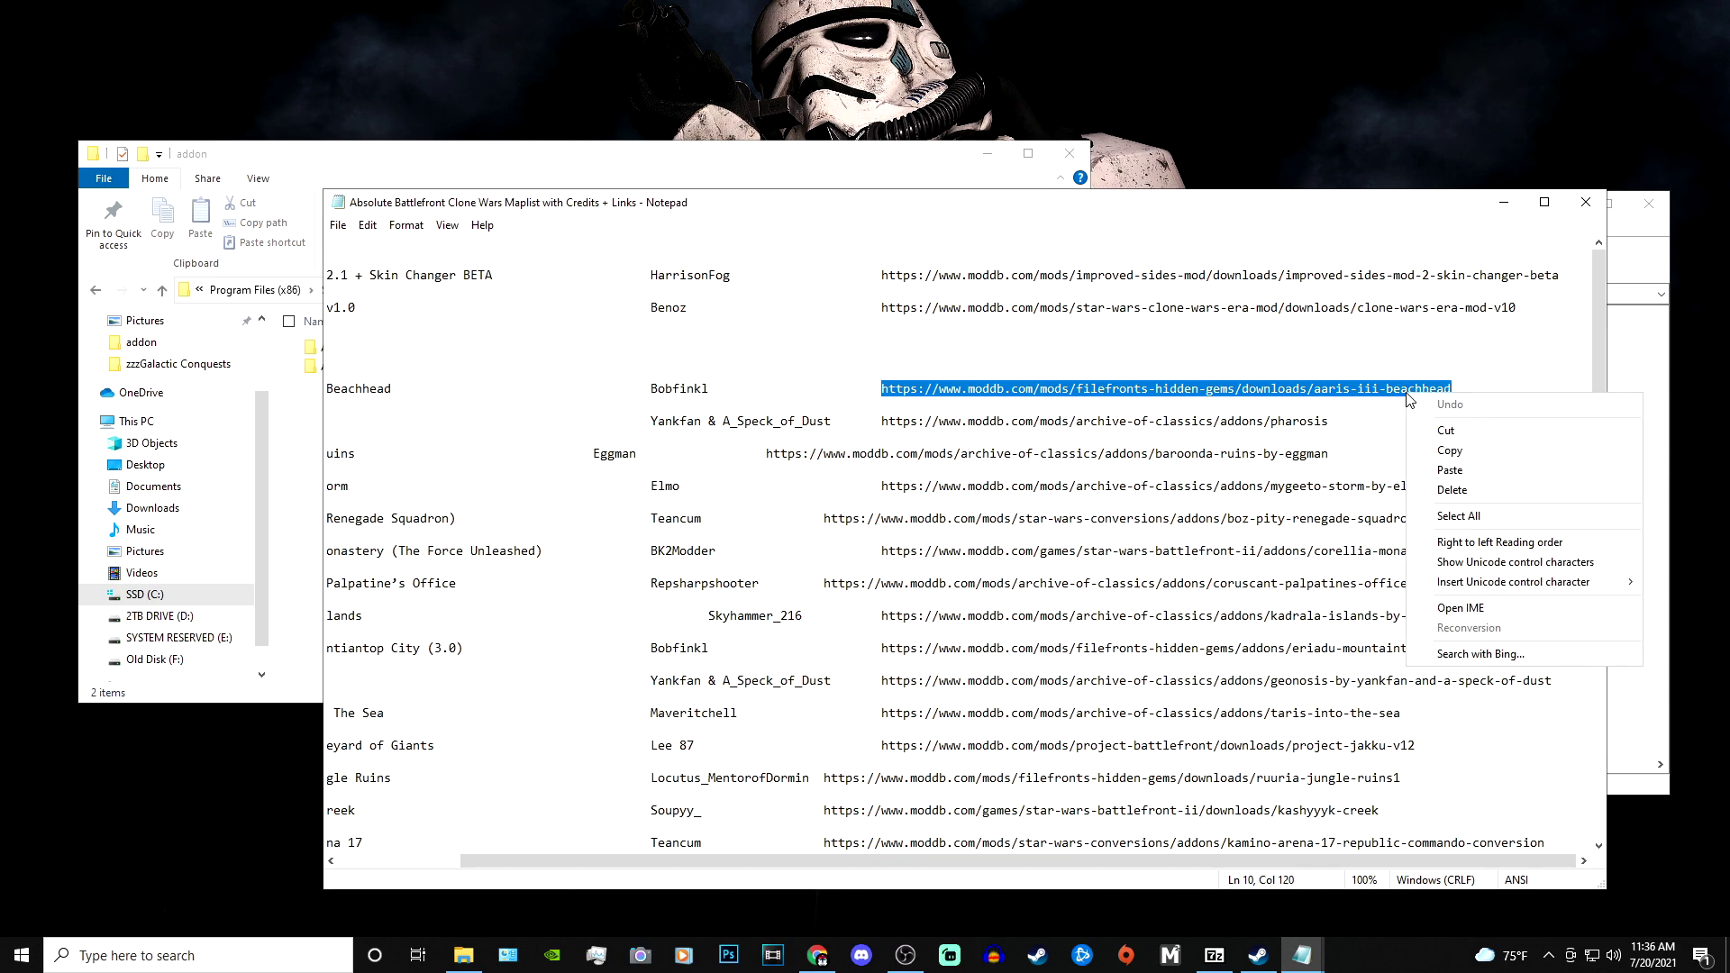
pyautogui.click(1467, 451)
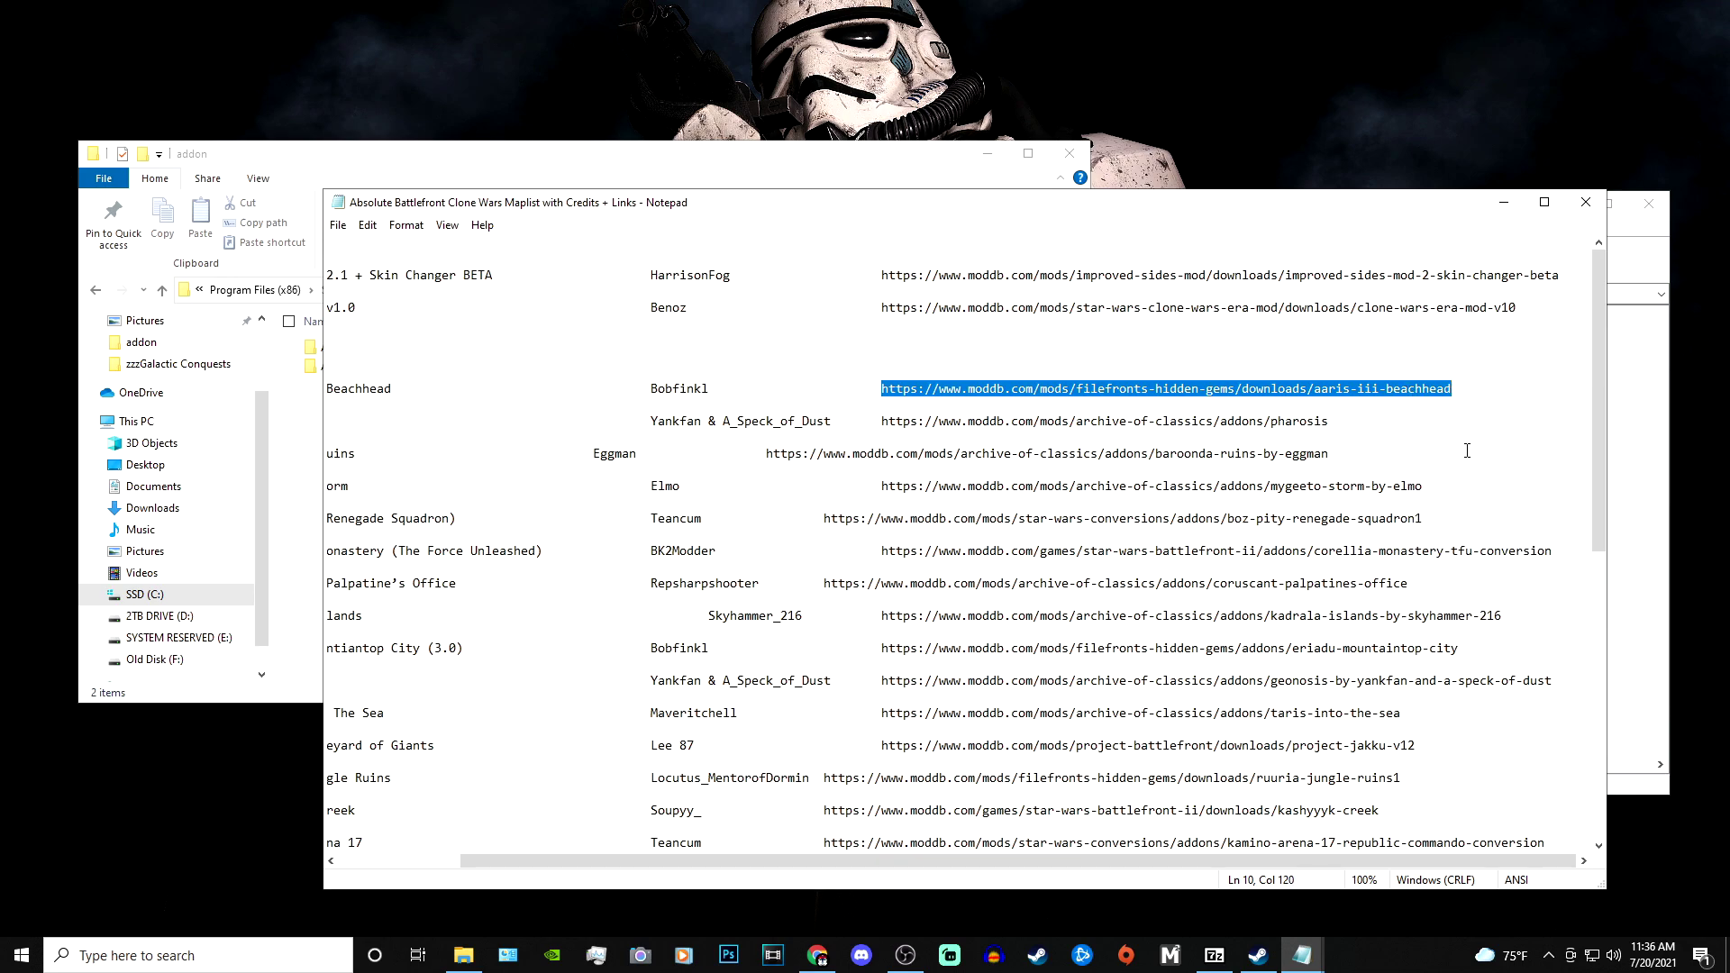
# Paste the copied Aaris III: Beachhead link into a new Chrome tab and load it
pyautogui.click(817, 955)
pyautogui.click(674, 15)
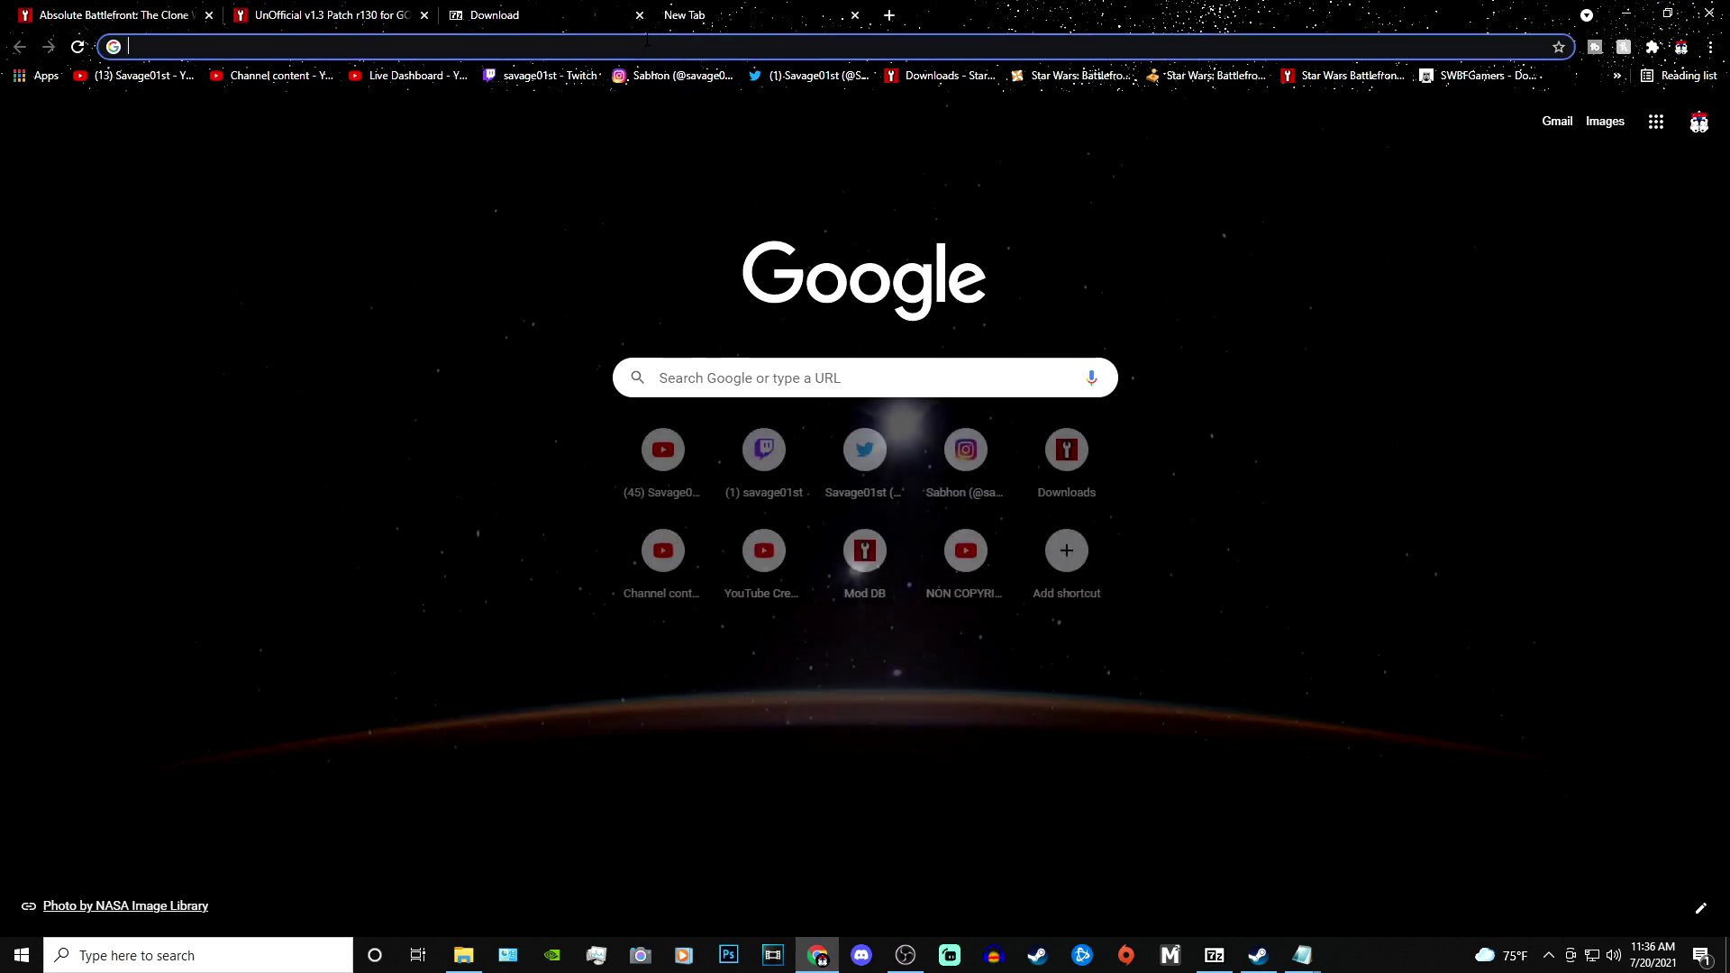
pyautogui.rightClick(633, 46)
pyautogui.click(732, 185)
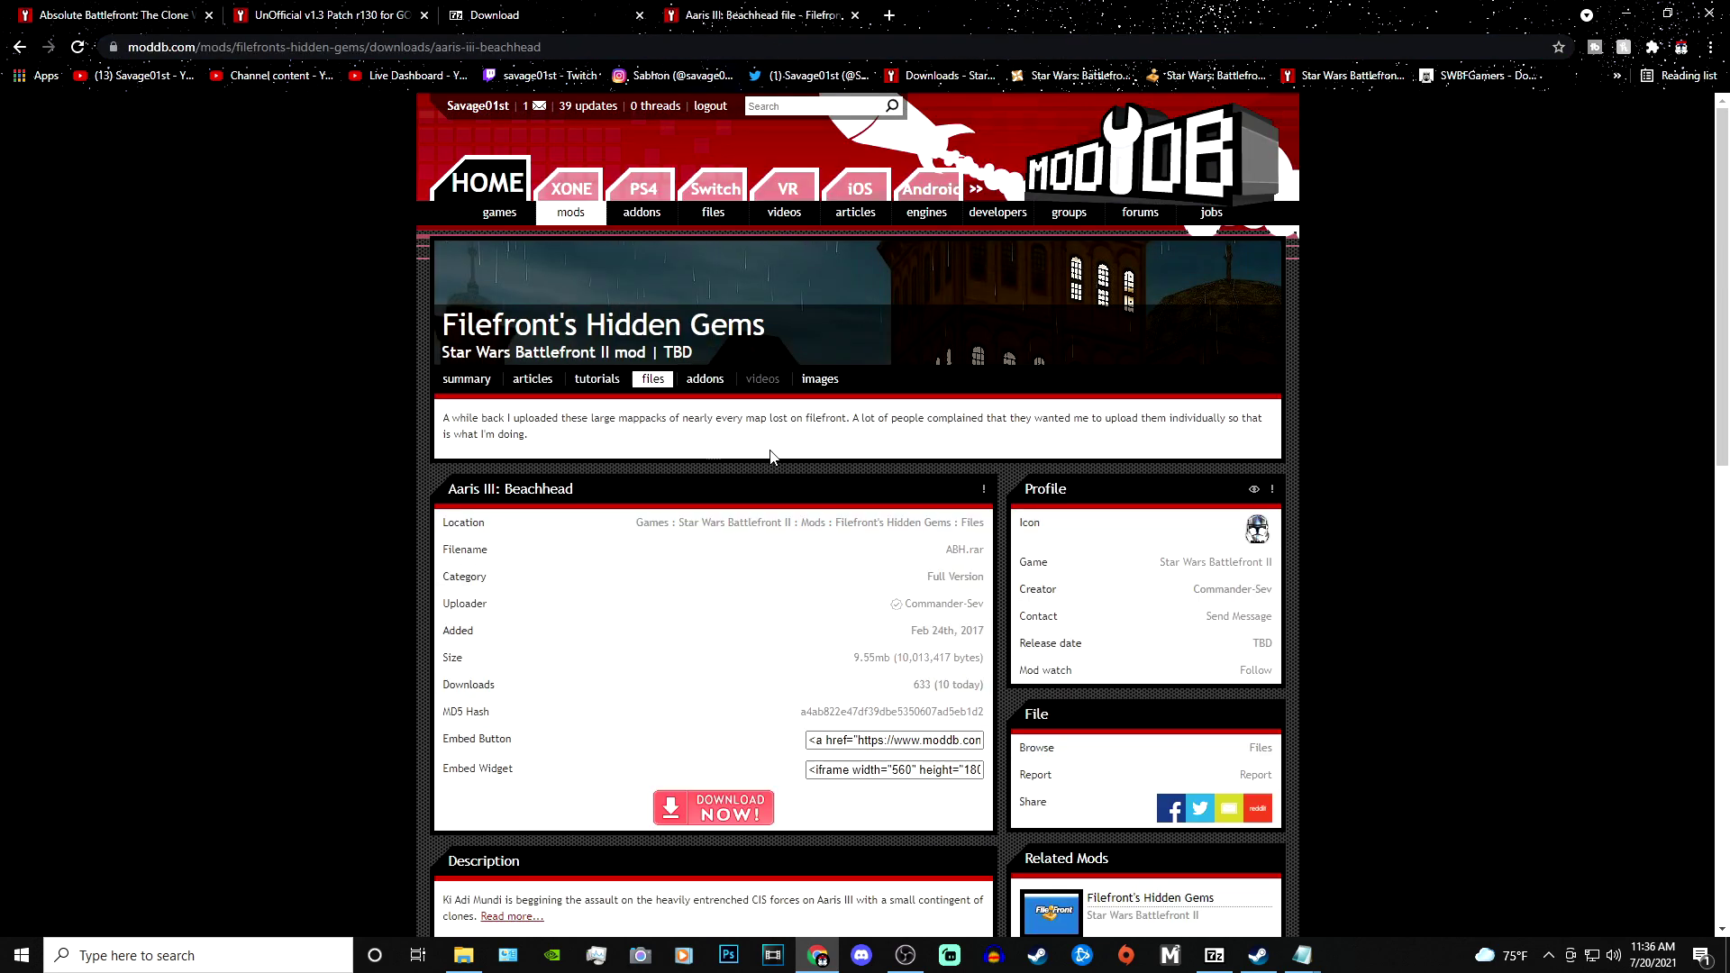
pyautogui.scroll(-5, 696, 546)
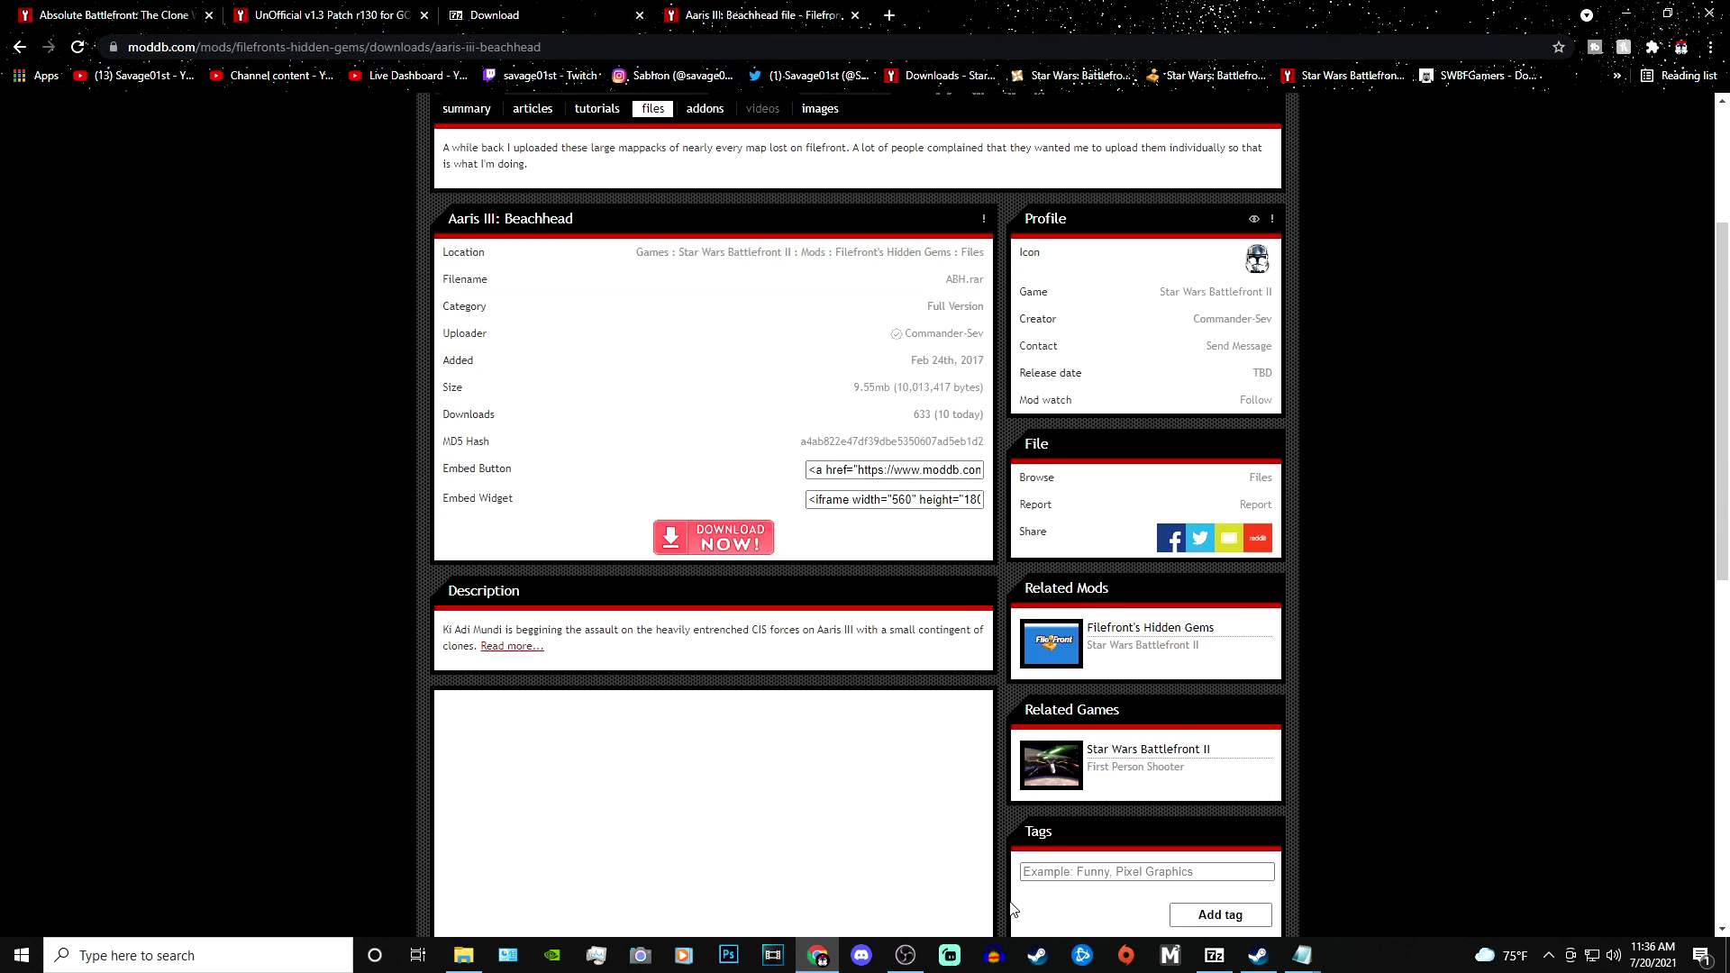
pyautogui.scroll(2, 634, 374)
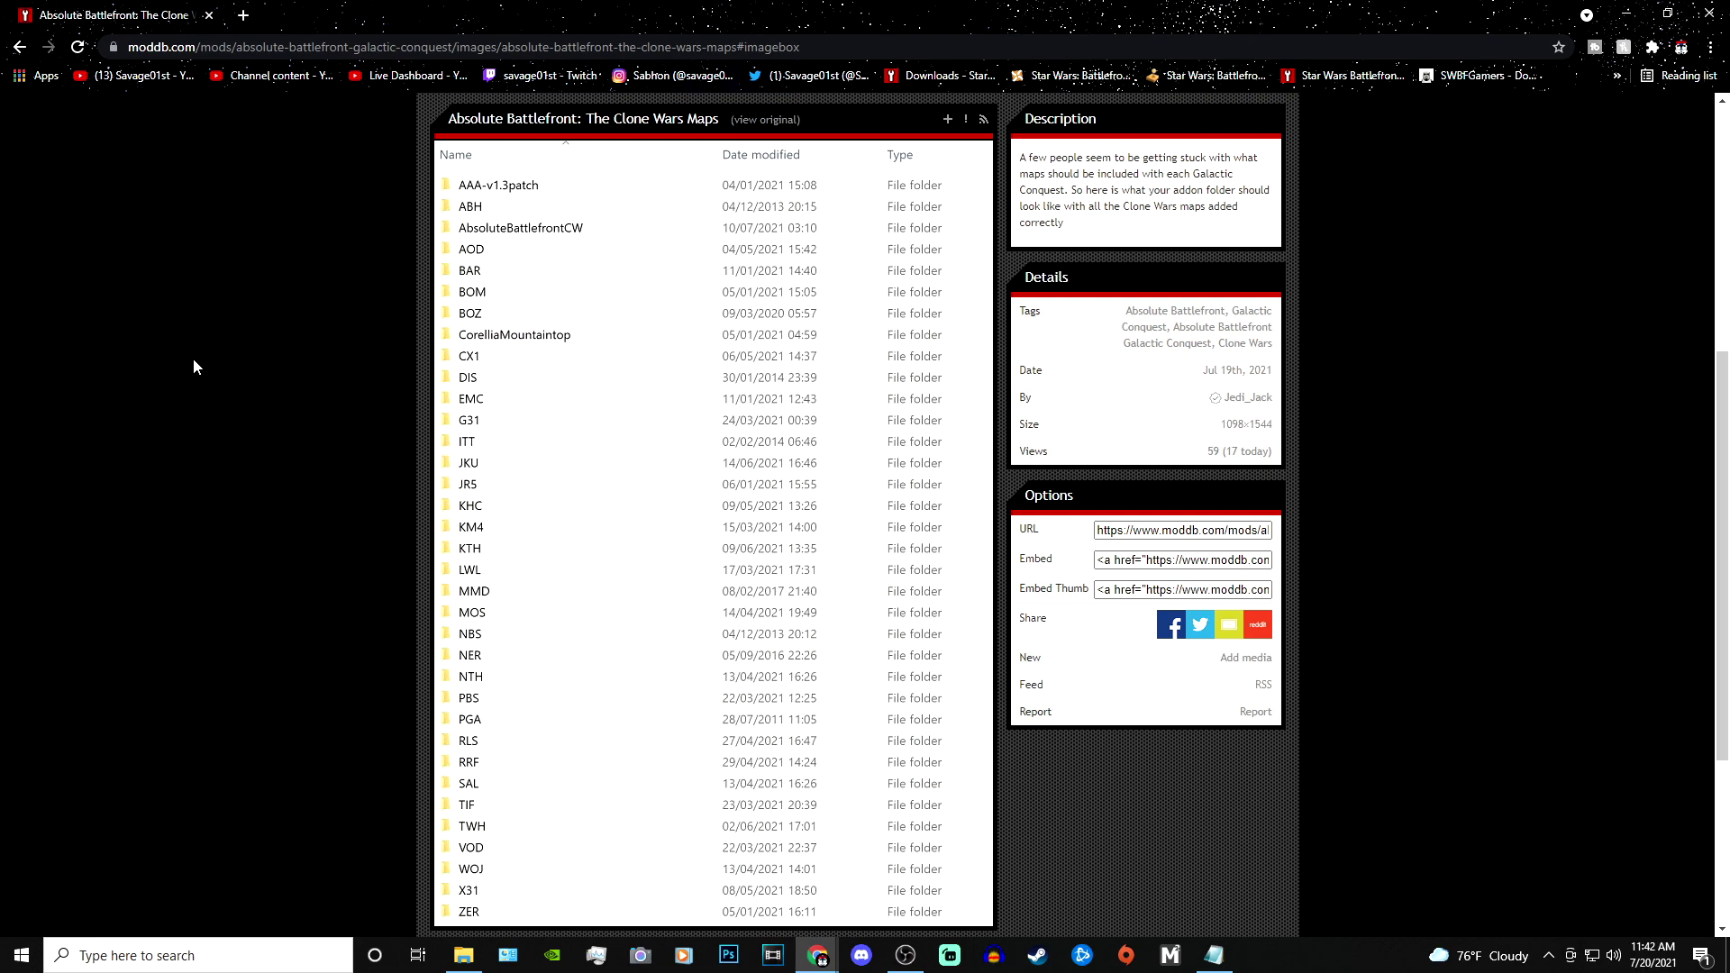
# Scroll the Clone Wars Maps image listing expected addon folders, AAA-v1.3patch through ZER
pyautogui.scroll(-1, 241, 389)
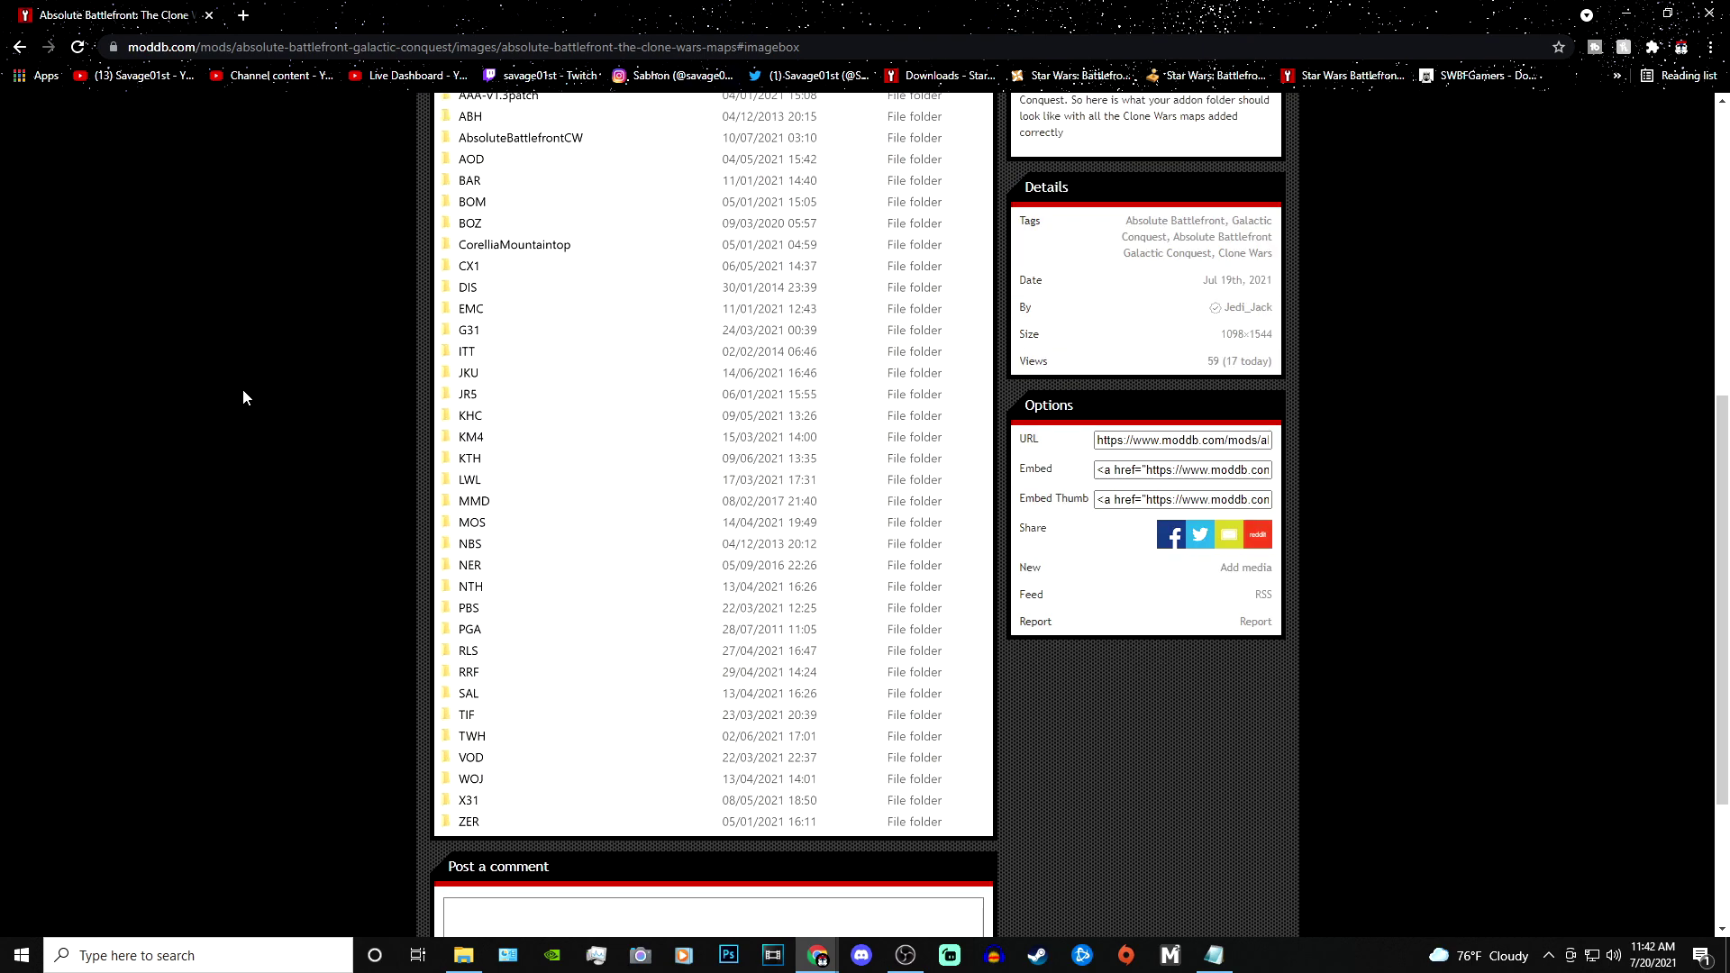
pyautogui.scroll(1, 242, 395)
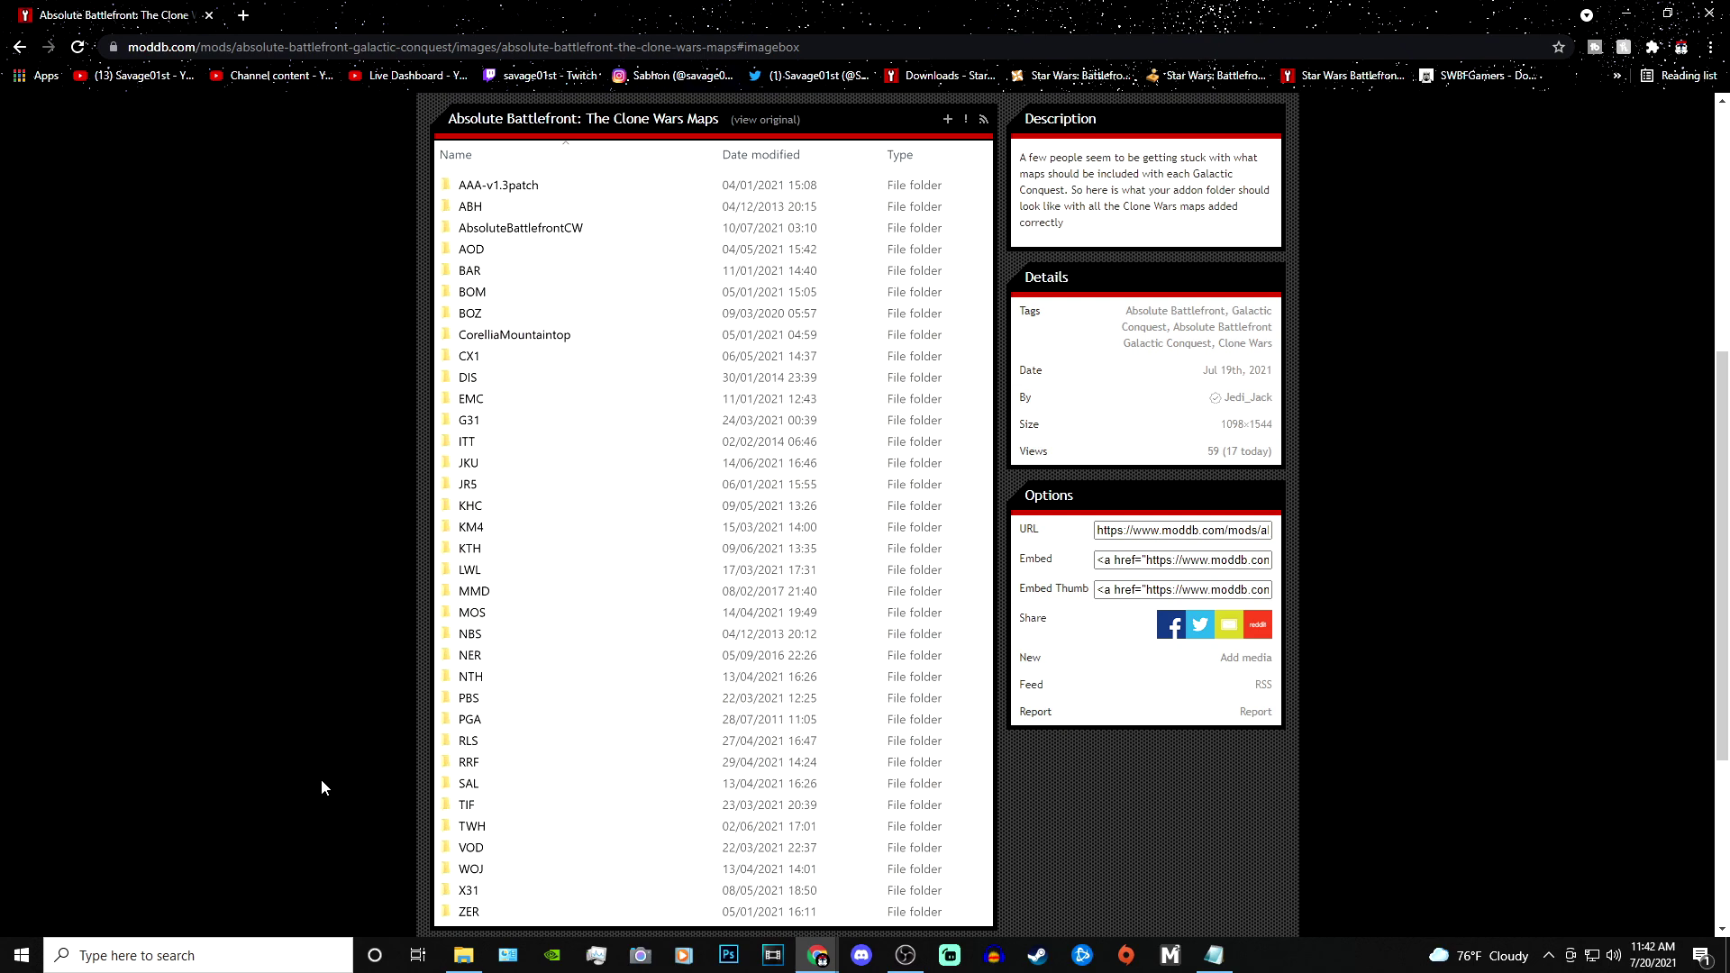